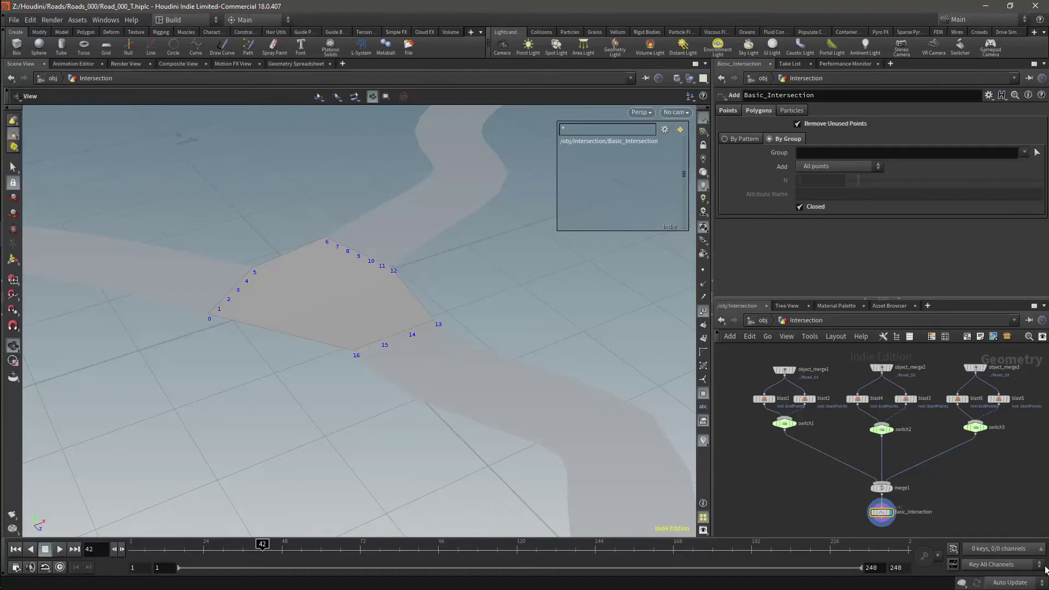
# Step: Add a Convert Line node under Basic_Intersection and set convertline1 as the displayed node
pyautogui.scroll(-2, 978, 486)
pyautogui.moveTo(983, 494); pyautogui.dragTo(951, 464, button='middle')
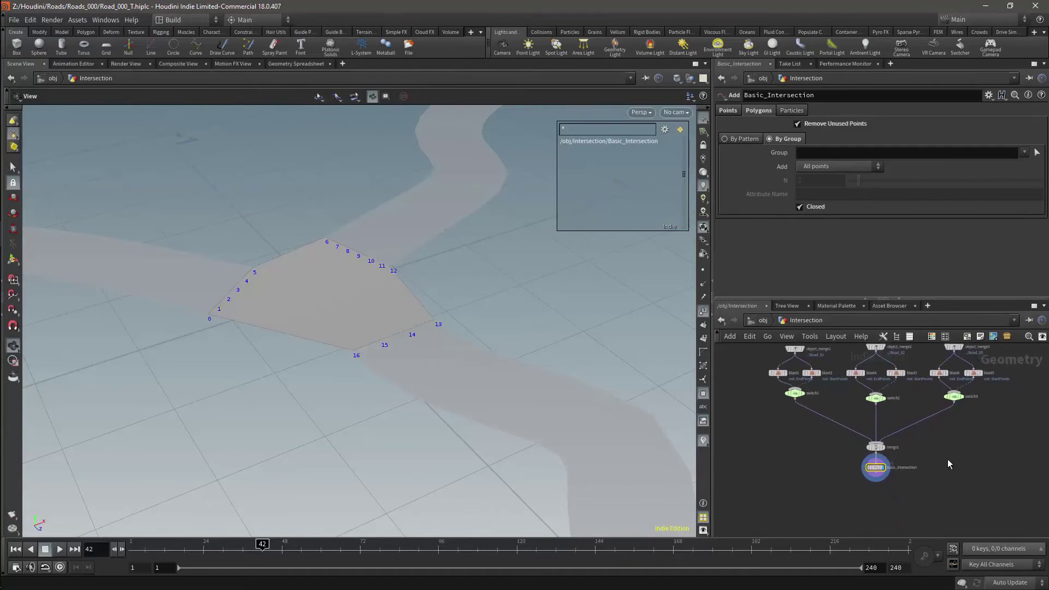
pyautogui.scroll(2, 950, 462)
pyautogui.press('Tab')
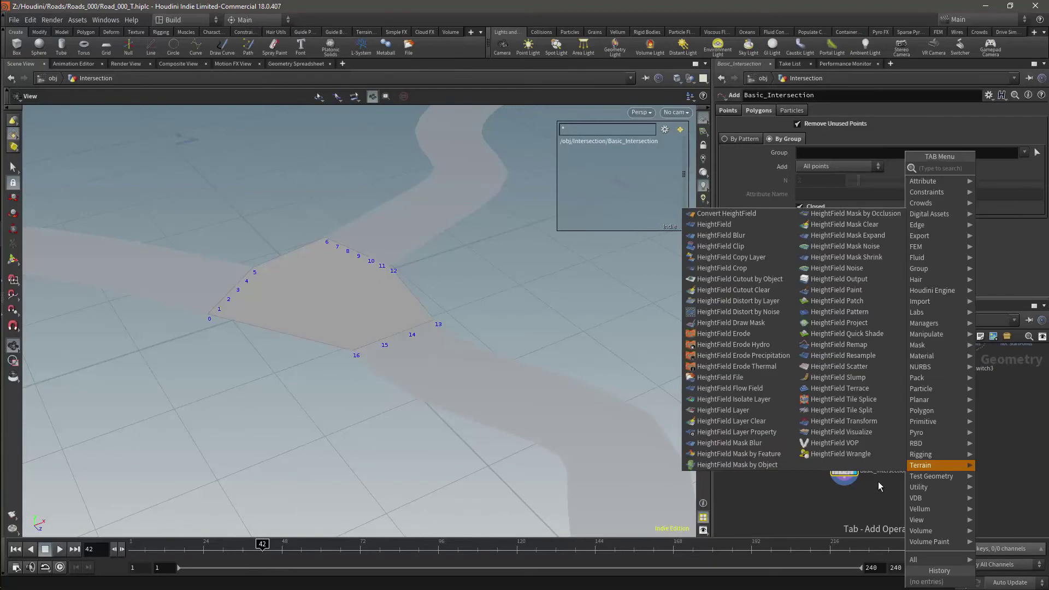
pyautogui.write('conver')
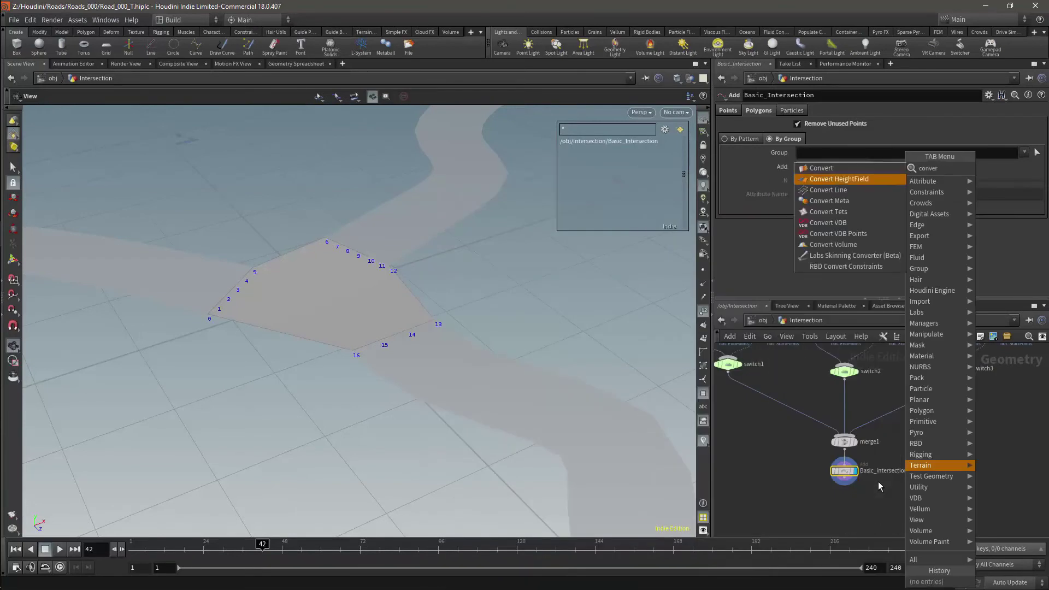
pyautogui.press('Return')
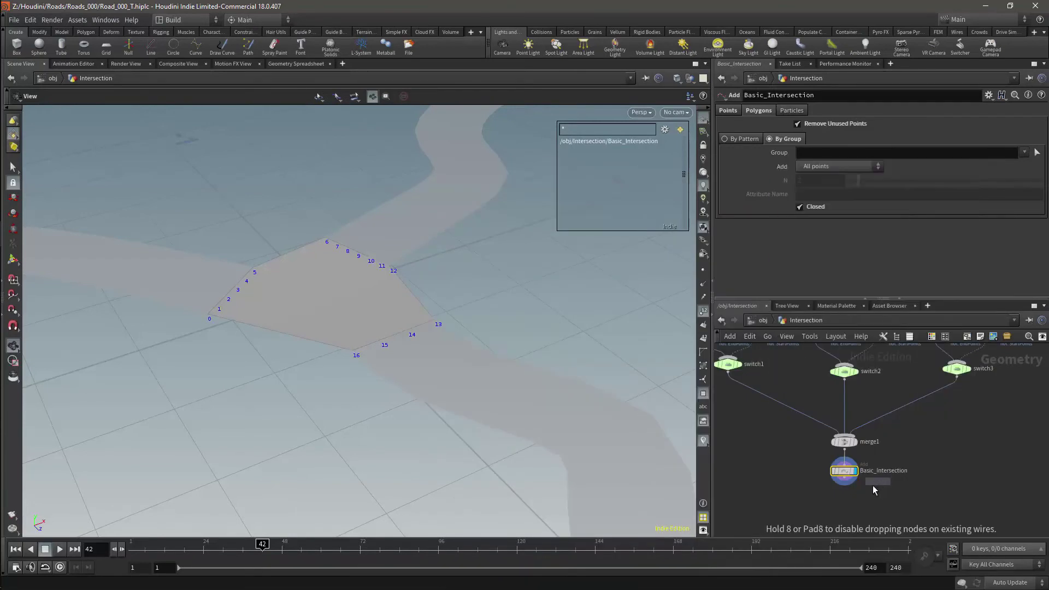
pyautogui.click(848, 487)
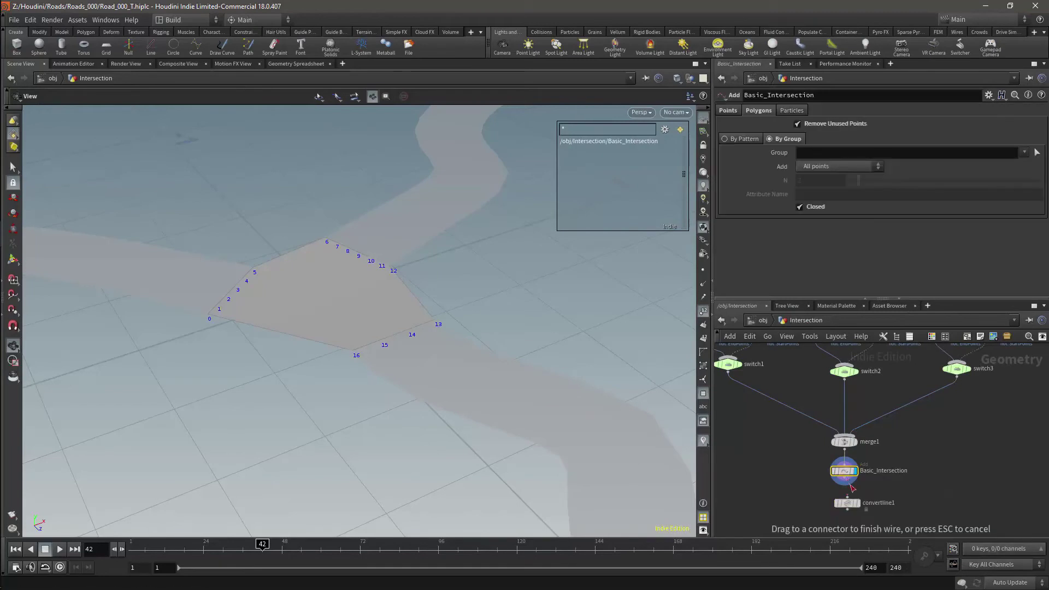
pyautogui.moveTo(849, 503); pyautogui.dragTo(846, 503)
pyautogui.click(855, 501)
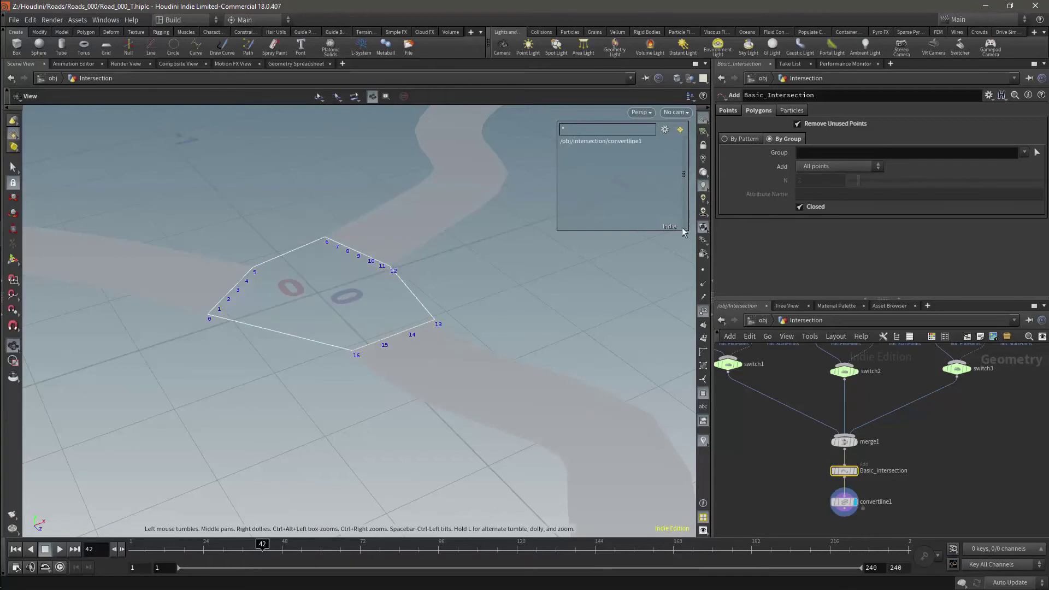
# Step: Turn on primitive numbers in the viewport and recentre the outline polygon
pyautogui.click(704, 338)
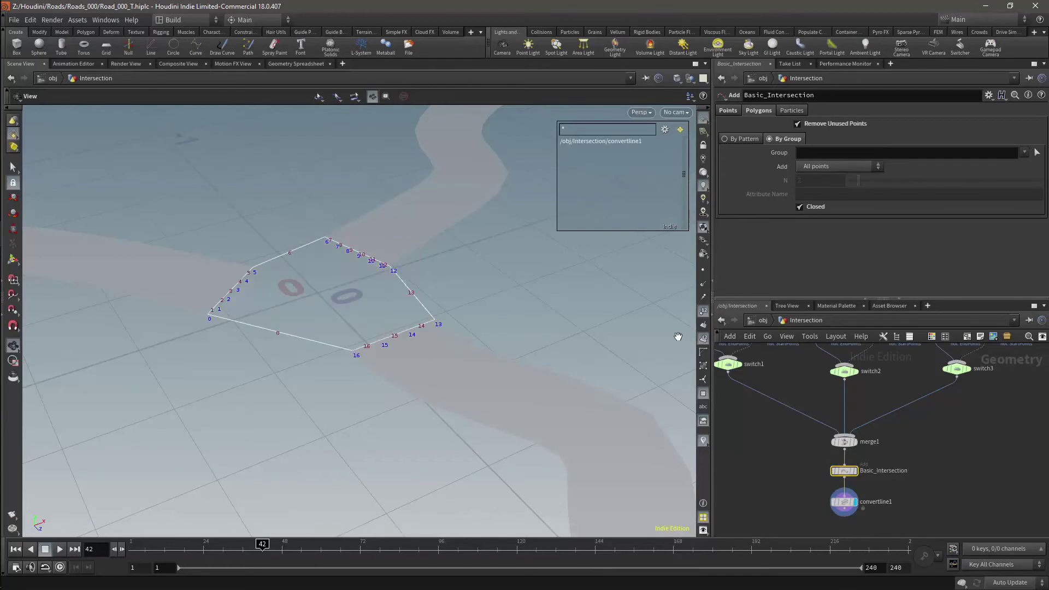
pyautogui.scroll(5, 366, 324)
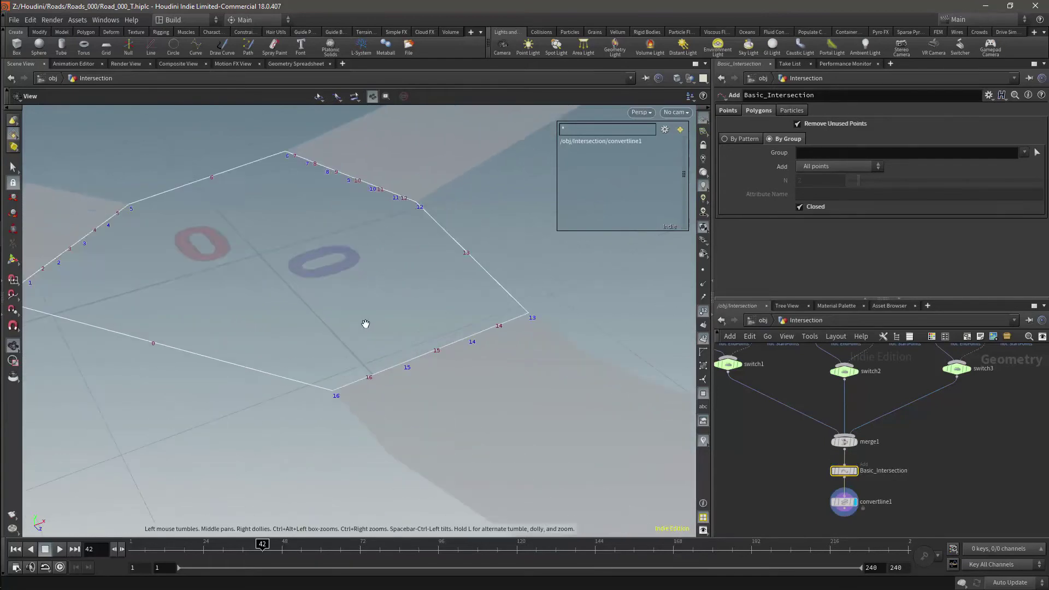
pyautogui.scroll(2, 365, 324)
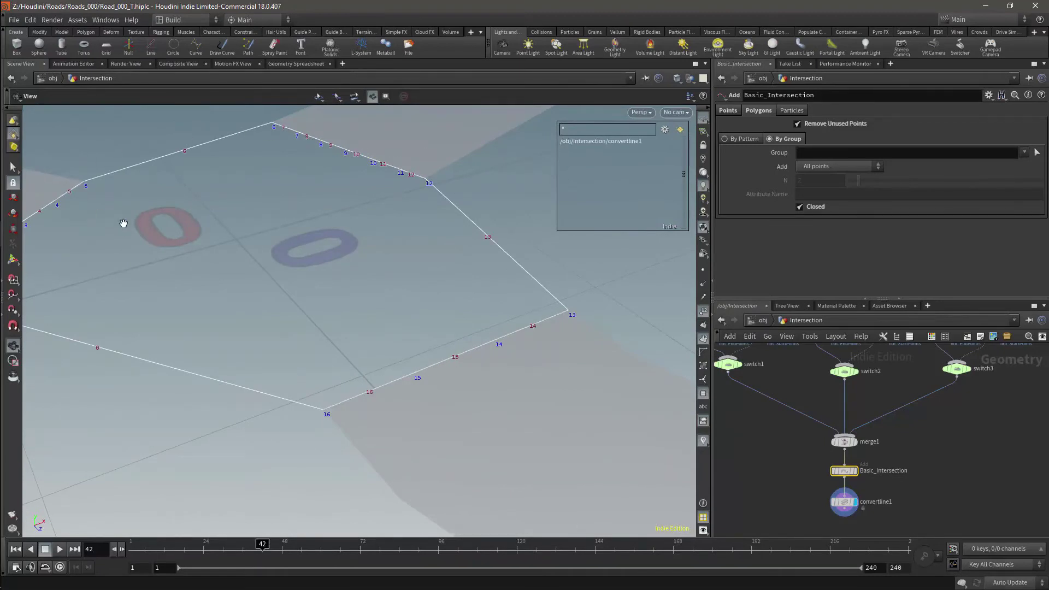
pyautogui.moveTo(150, 230); pyautogui.dragTo(250, 258, button='middle')
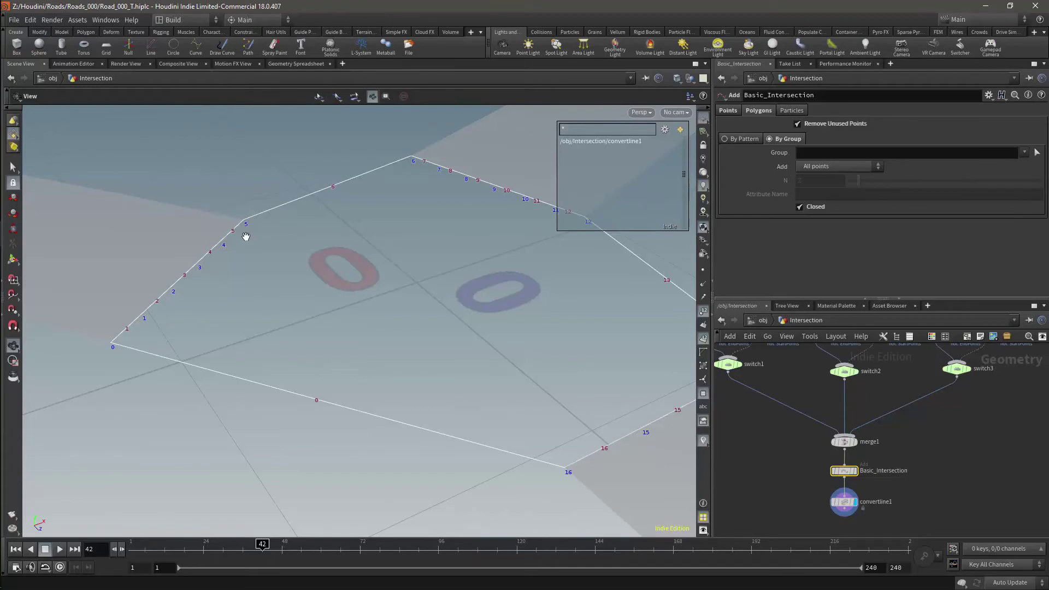
# Step: Undo the blast deletion, insert an Attribute Wrangle between switch1 and merge1, and copy it
pyautogui.hotkey('ctrl', 'z')
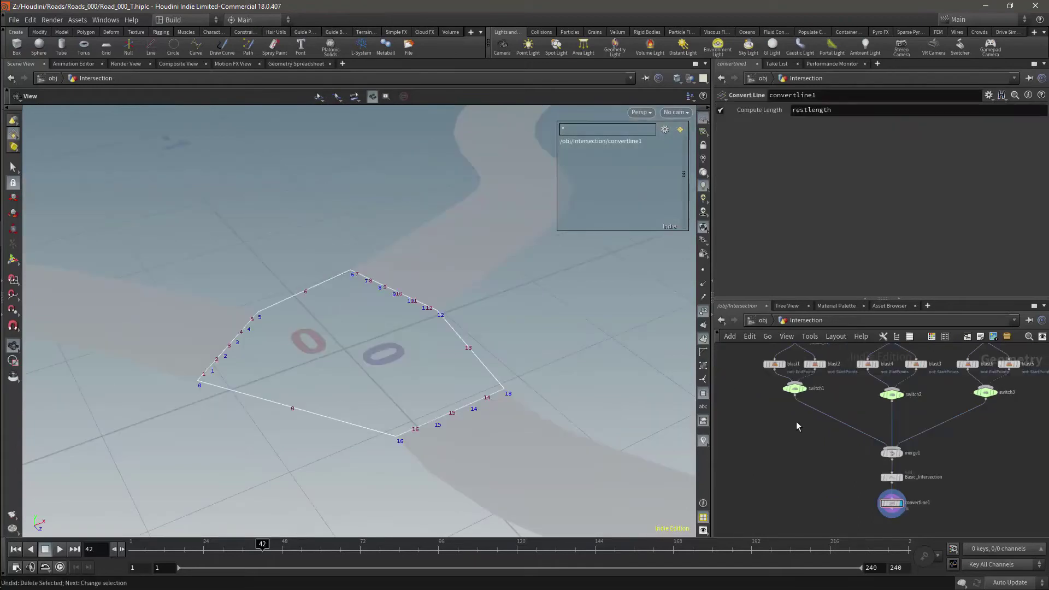
pyautogui.press('Tab')
pyautogui.write('at')
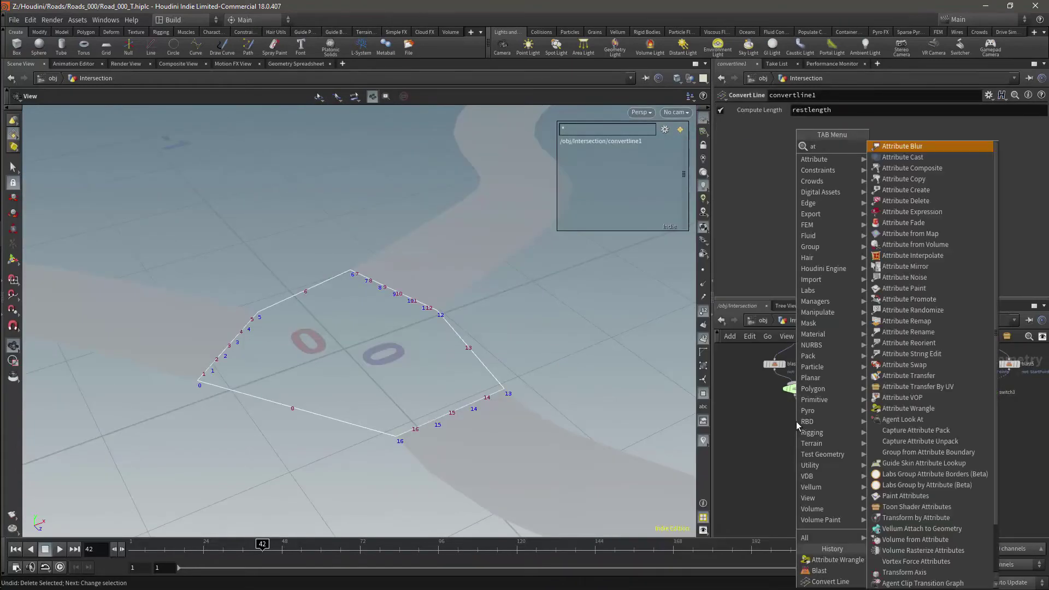
pyautogui.press('Down')
pyautogui.press('Down')
pyautogui.press('Down')
pyautogui.press('Down')
pyautogui.press('Down')
pyautogui.press('Down')
pyautogui.press('Down')
pyautogui.press('Down')
pyautogui.press('Down')
pyautogui.press('Down')
pyautogui.press('Down')
pyautogui.press('Down')
pyautogui.press('Down')
pyautogui.press('Down')
pyautogui.press('Down')
pyautogui.press('Down')
pyautogui.press('Down')
pyautogui.press('Down')
pyautogui.press('Down')
pyautogui.press('Down')
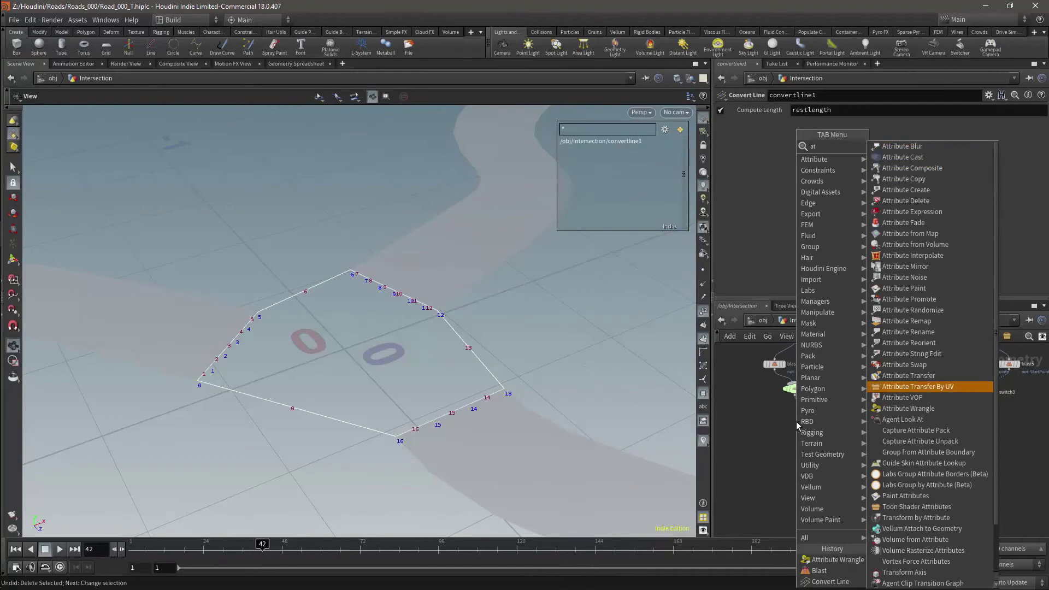
pyautogui.press('Return')
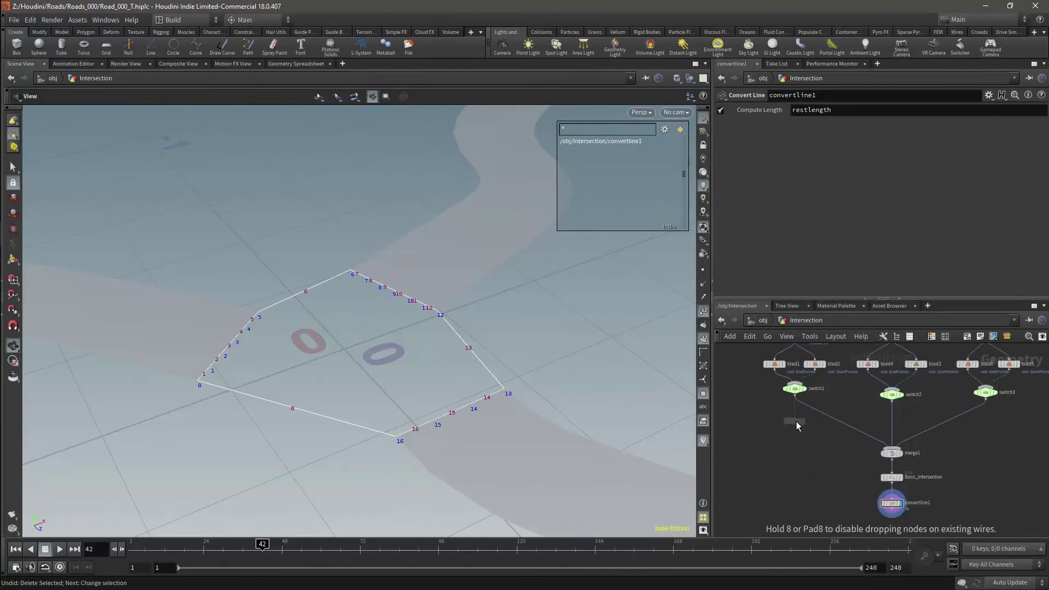
pyautogui.click(795, 421)
pyautogui.moveTo(795, 422)
pyautogui.mouseDown()
pyautogui.moveTo(810, 417)
pyautogui.moveTo(792, 418)
pyautogui.mouseUp()
pyautogui.hotkey('ctrl', 'c')
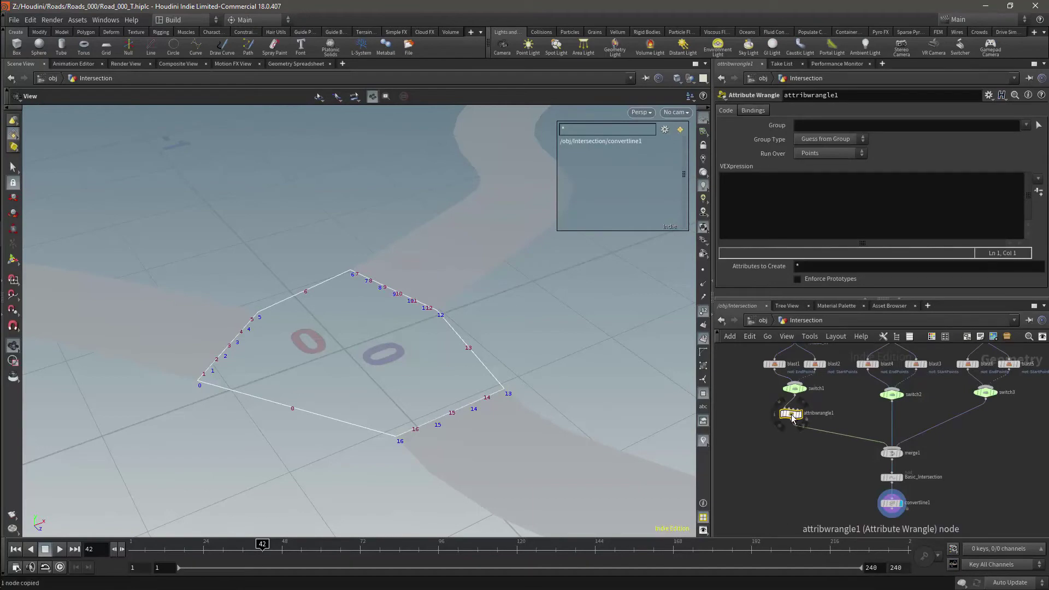
pyautogui.click(848, 154)
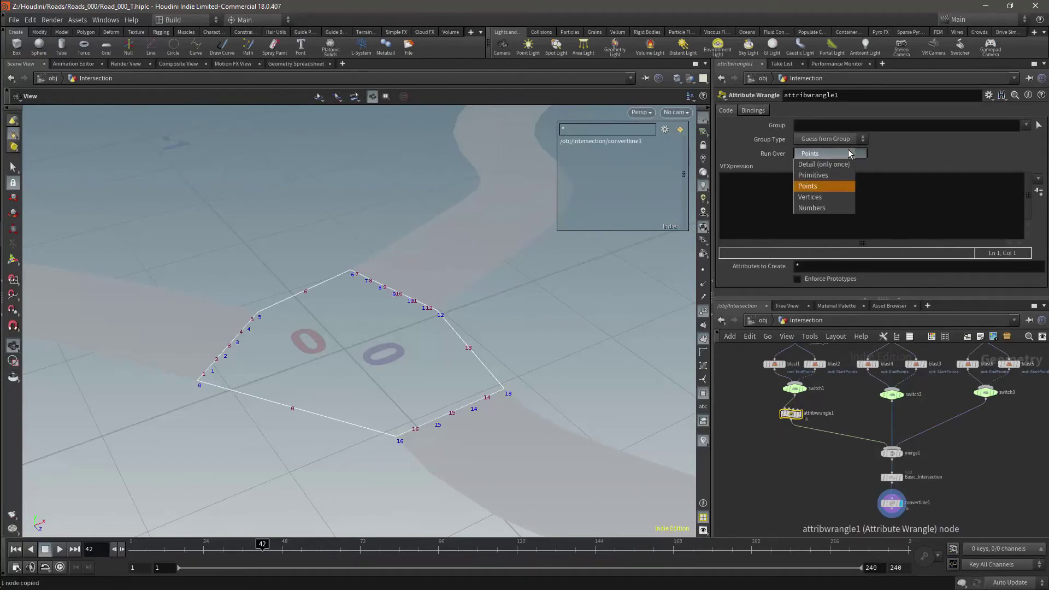
pyautogui.click(838, 167)
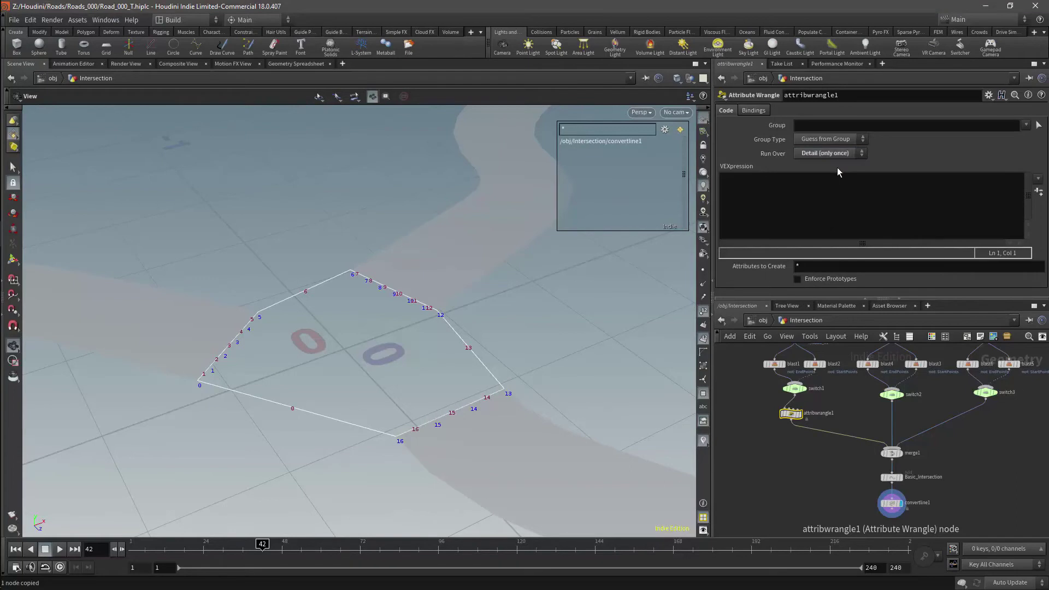
pyautogui.click(818, 183)
pyautogui.write('i')
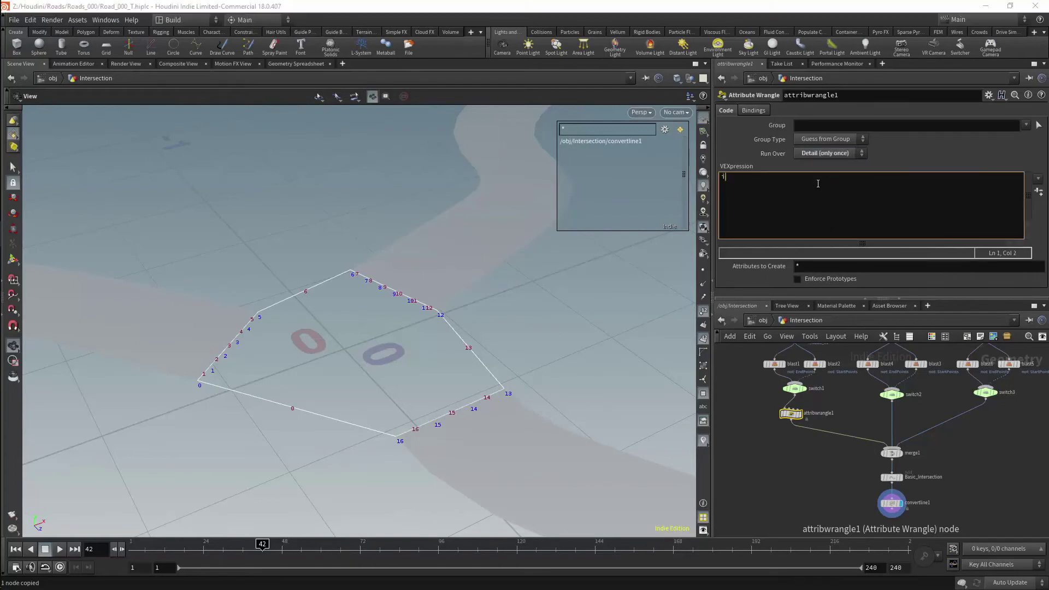
pyautogui.write('@')
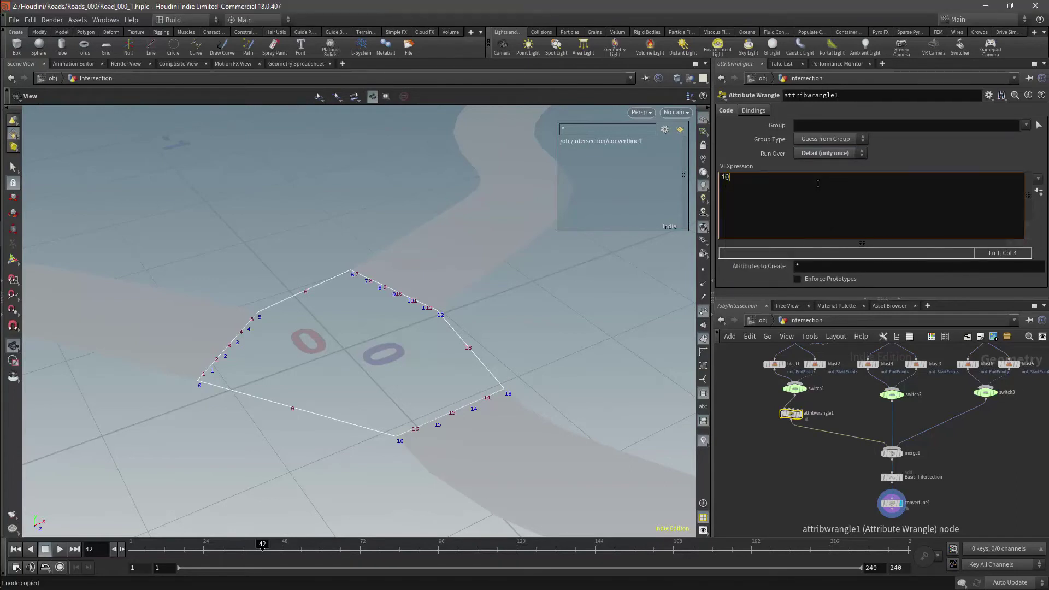
pyautogui.write('road1 = @numpt;')
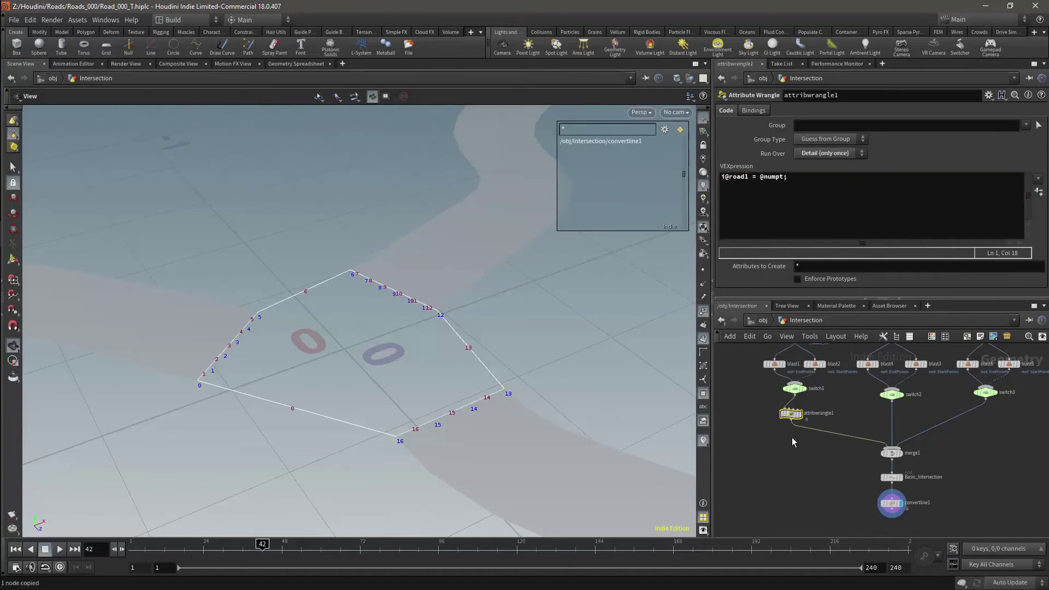
# Step: Paste wrangle copies onto the switch2→merge1 and switch3→merge1 wires
pyautogui.hotkey('ctrl', 'v')
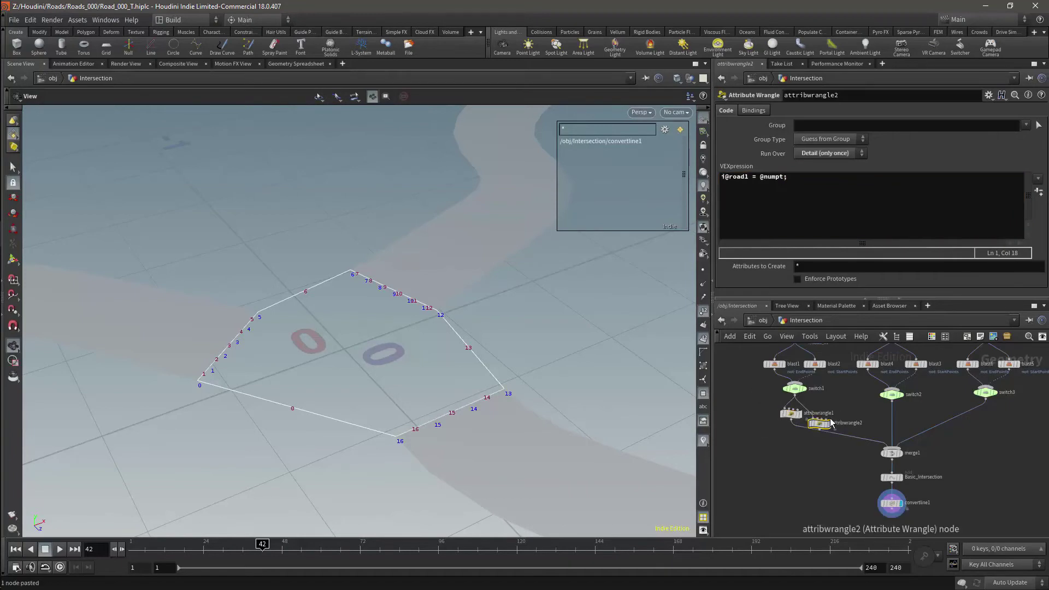
pyautogui.click(929, 431)
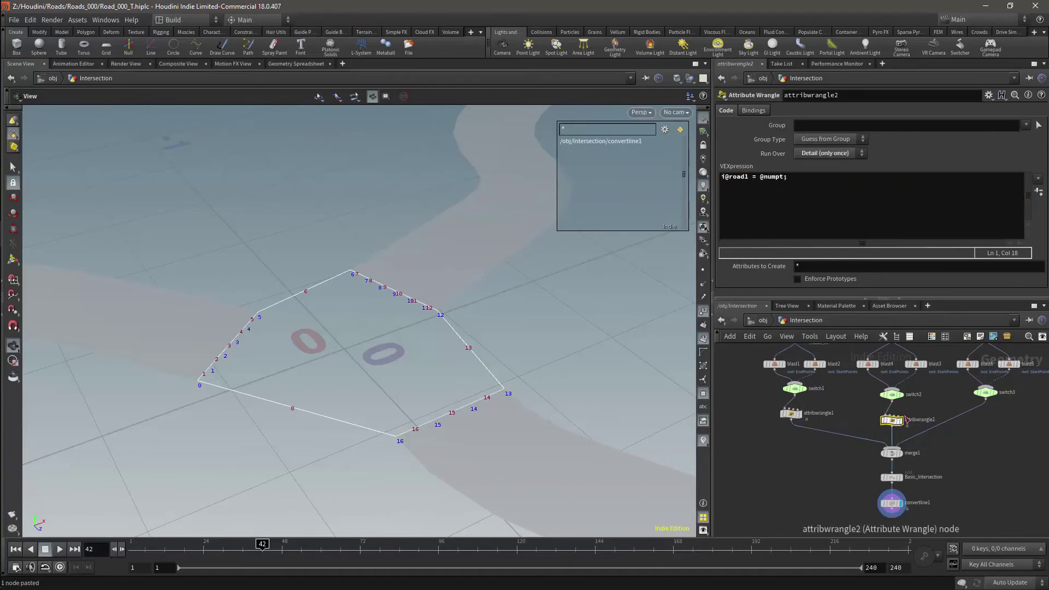
pyautogui.hotkey('ctrl', 'v')
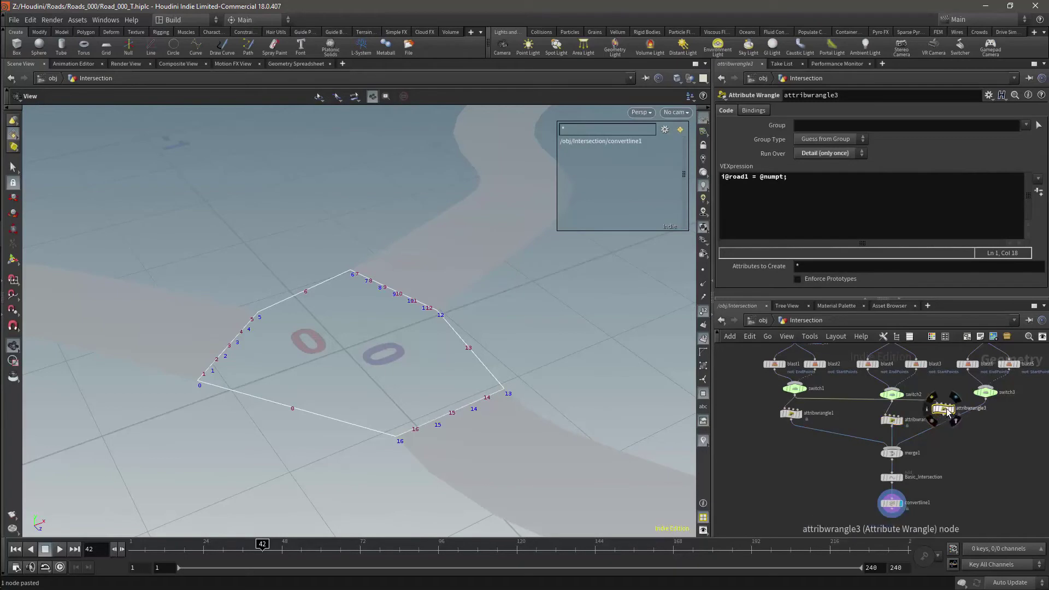
pyautogui.click(971, 419)
pyautogui.click(976, 417)
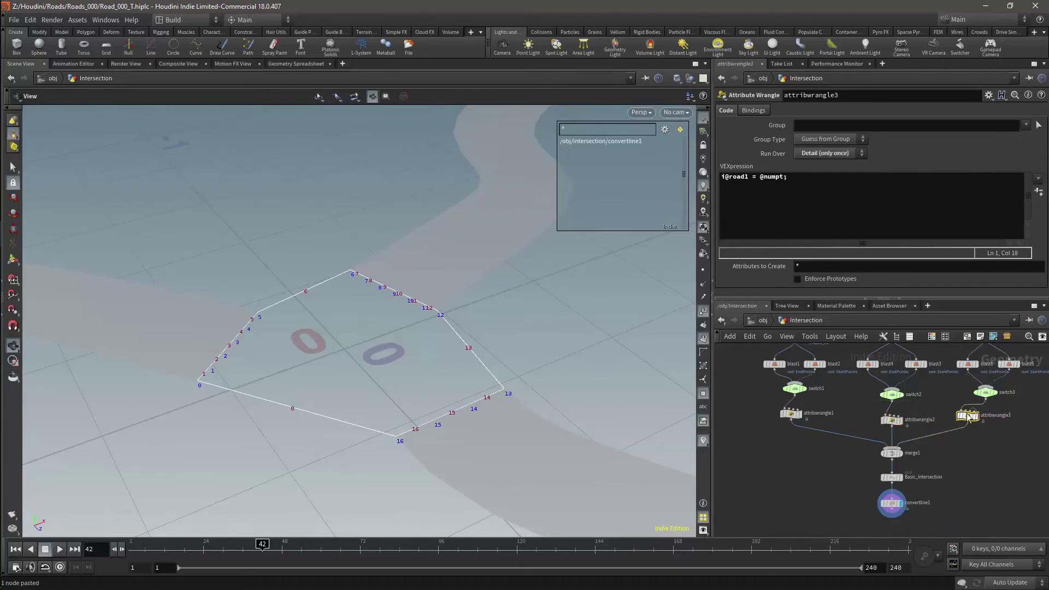
pyautogui.moveTo(972, 416); pyautogui.dragTo(986, 420)
# Step: Change the copies' code to store road2 and road3 instead of road1
pyautogui.click(892, 420)
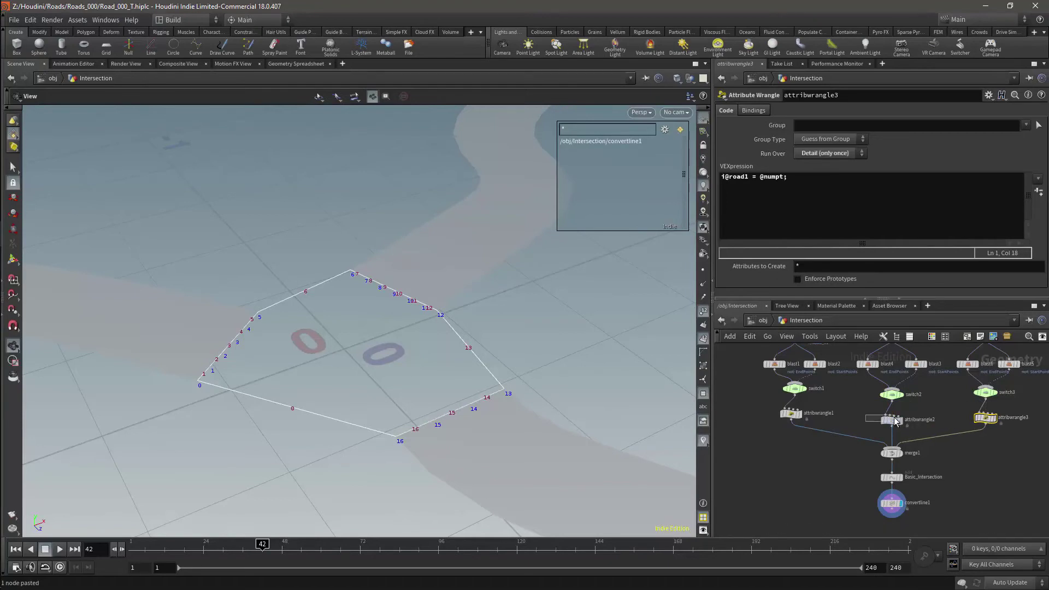
pyautogui.click(747, 178)
pyautogui.press('BackSpace')
pyautogui.write('2')
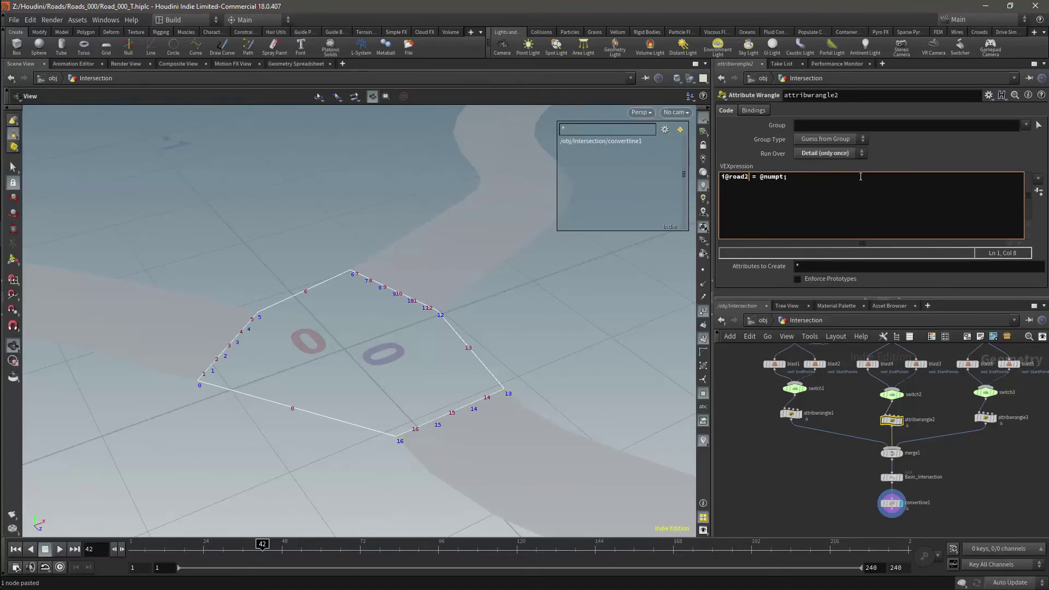
pyautogui.click(987, 418)
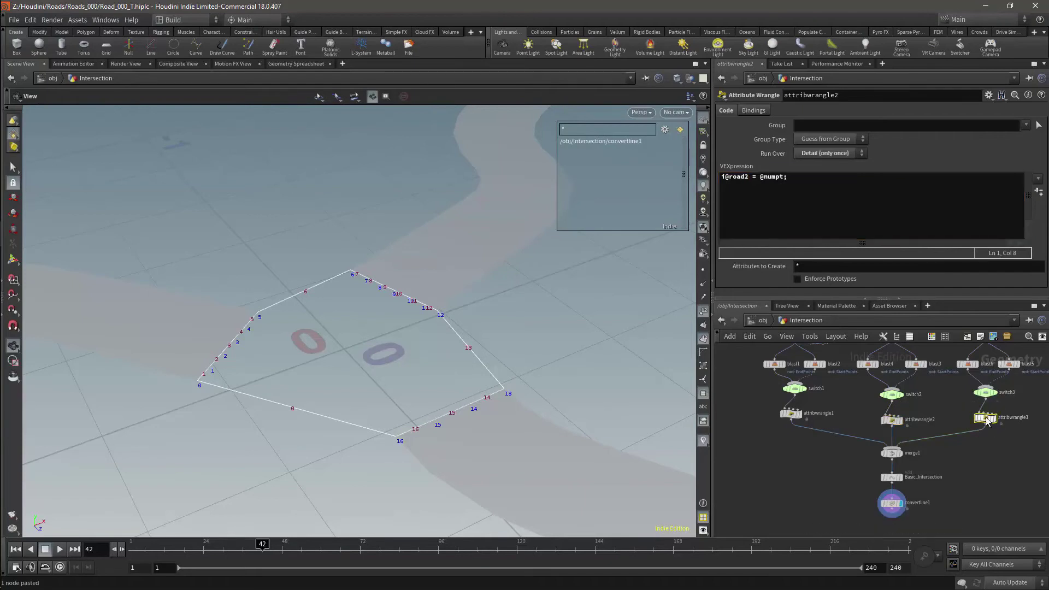
pyautogui.click(747, 211)
pyautogui.press('BackSpace')
pyautogui.write('3')
pyautogui.press('Return')
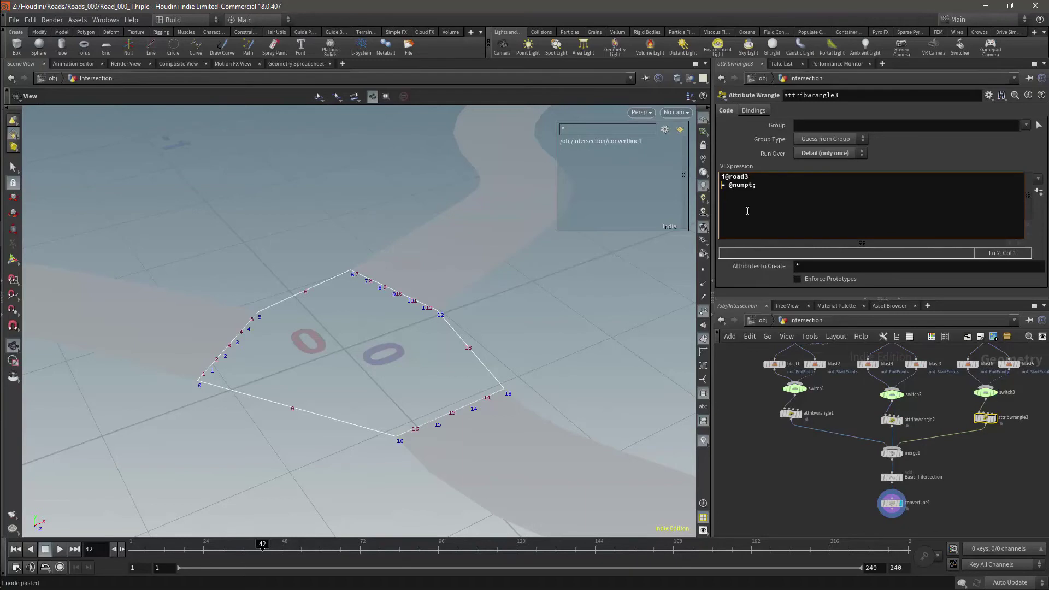
pyautogui.press('BackSpace')
# Step: Rename attribwrangle1 to att_road1
pyautogui.doubleClick(817, 413)
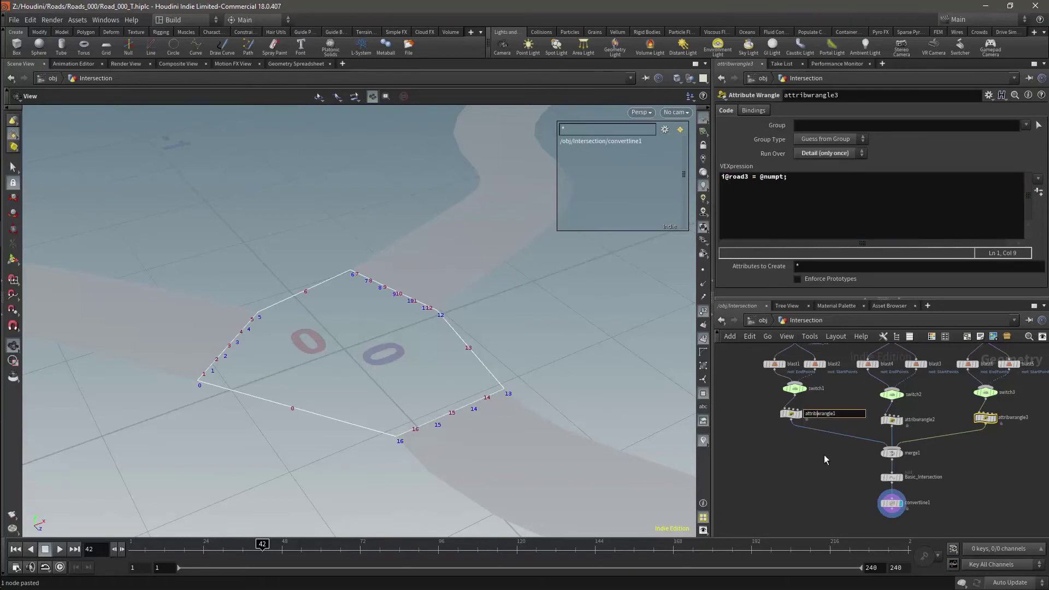
pyautogui.hotkey('ctrl', 'a')
pyautogui.write('road1')
pyautogui.press('Home')
pyautogui.write('att_')
pyautogui.hotkey('ctrl', 'a')
# Step: Rename the other two wrangles to att_road2 and att_road3
pyautogui.doubleClick(923, 420)
pyautogui.hotkey('ctrl', 'v')
pyautogui.press('BackSpace')
pyautogui.write('2')
pyautogui.doubleClick(1012, 417)
pyautogui.hotkey('ctrl', 'v')
pyautogui.write('3')
pyautogui.press('Return')
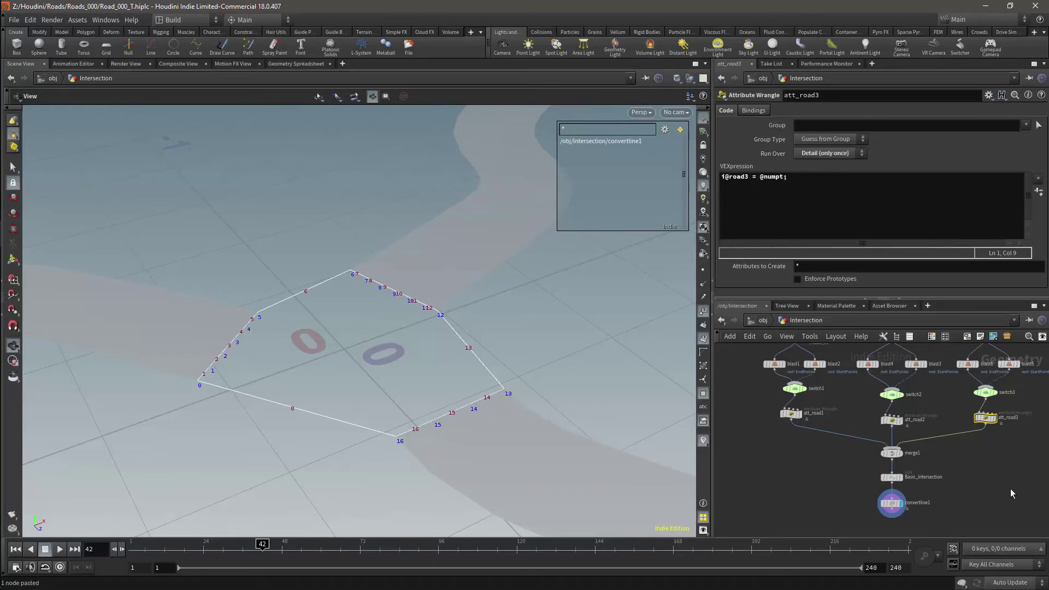
# Step: Place a Blast node, blast7, directly below convertline1 and connect convertline1's output into it
pyautogui.press('Tab')
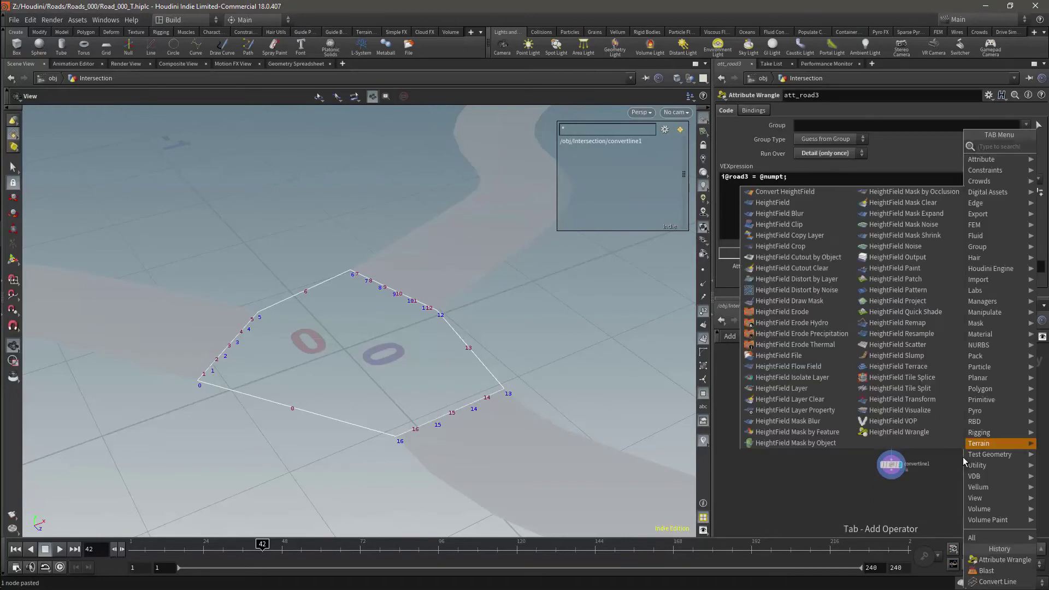
pyautogui.write('attrib')
pyautogui.press('Return')
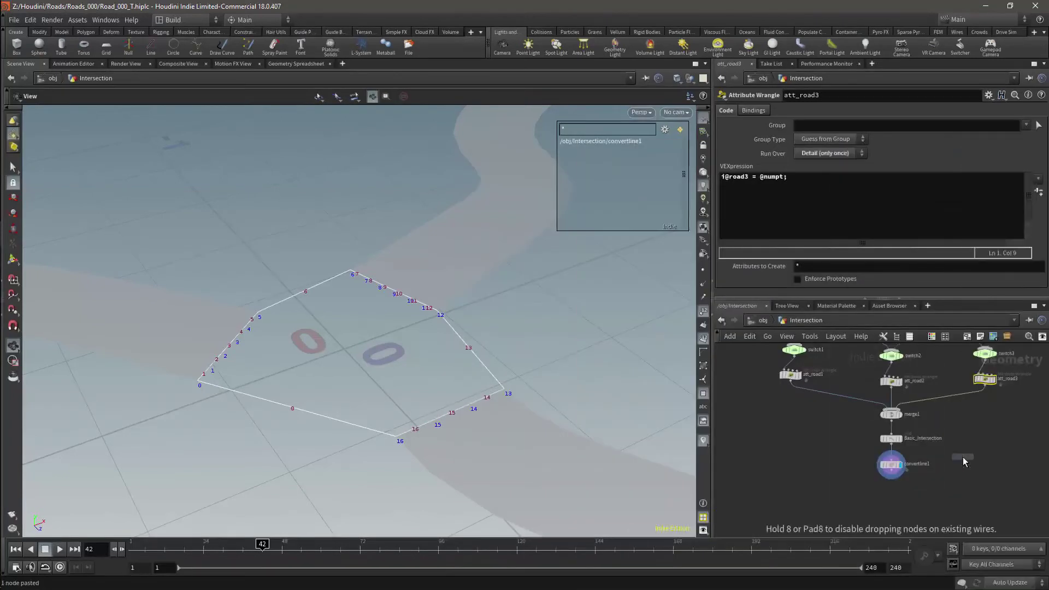
pyautogui.click(890, 500)
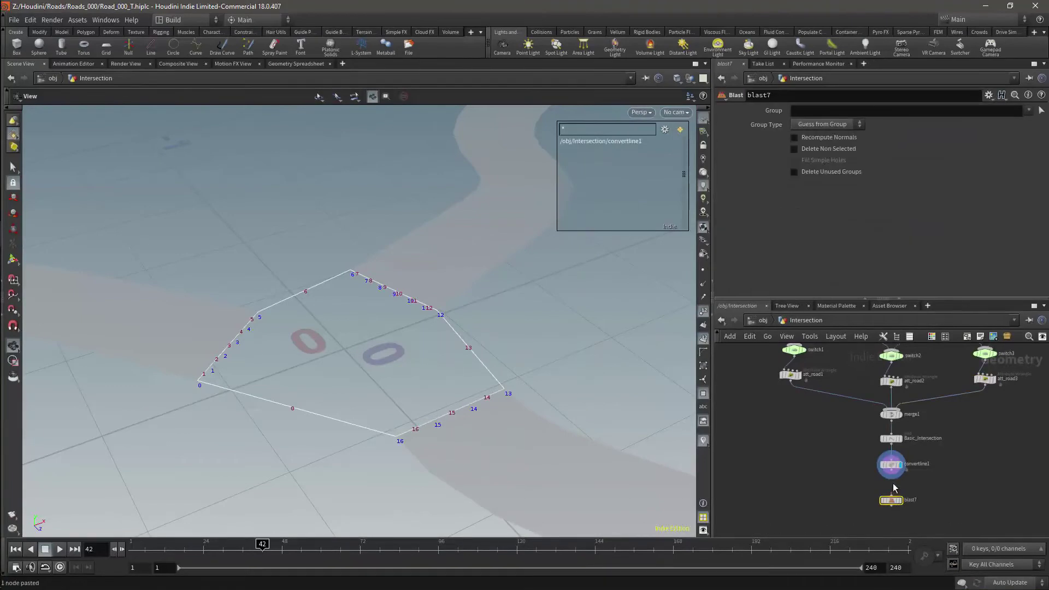
pyautogui.click(893, 476)
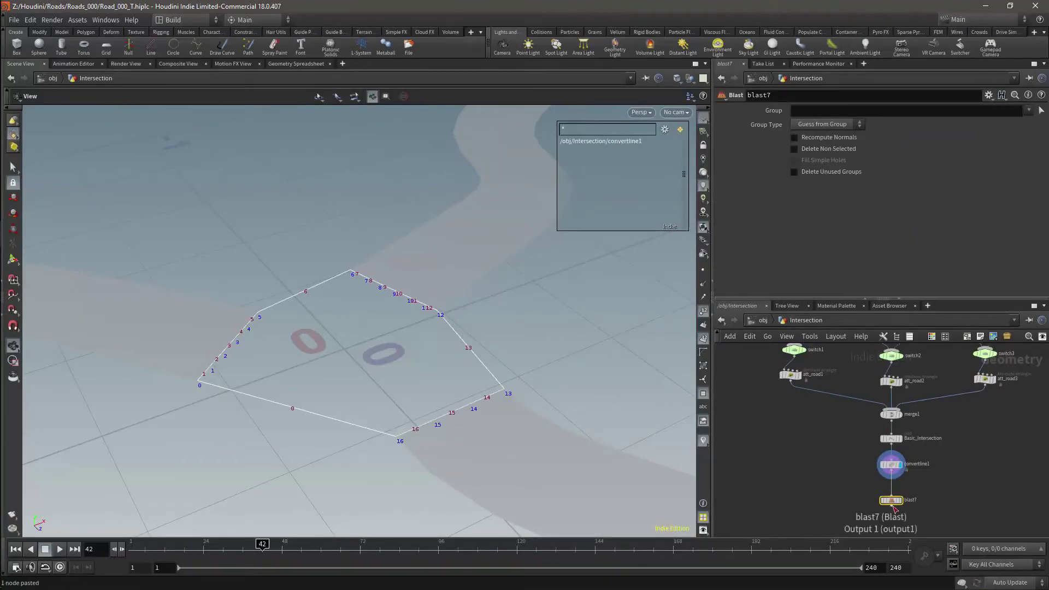
pyautogui.click(896, 507)
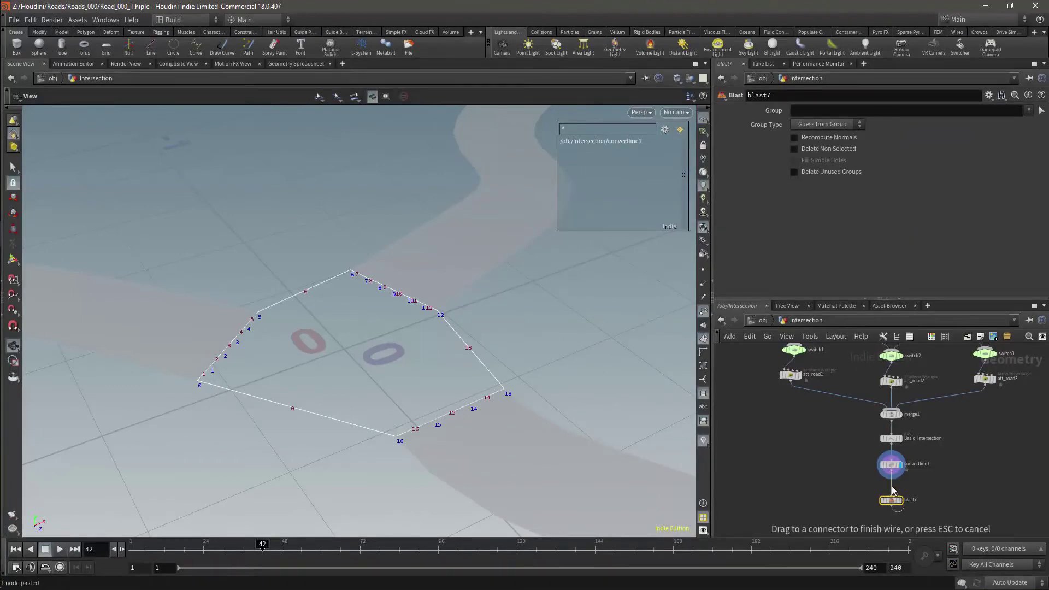
pyautogui.moveTo(892, 500); pyautogui.dragTo(891, 487)
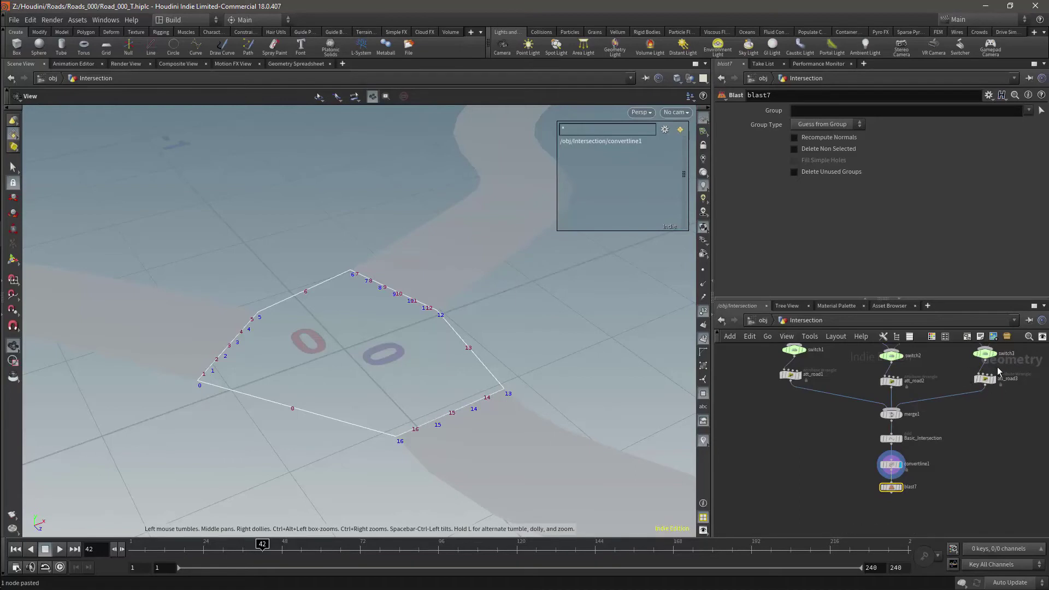
# Step: Display blast7 and set its Group to 0 `detail("../att_road1/", "road1", 0)`
pyautogui.click(902, 491)
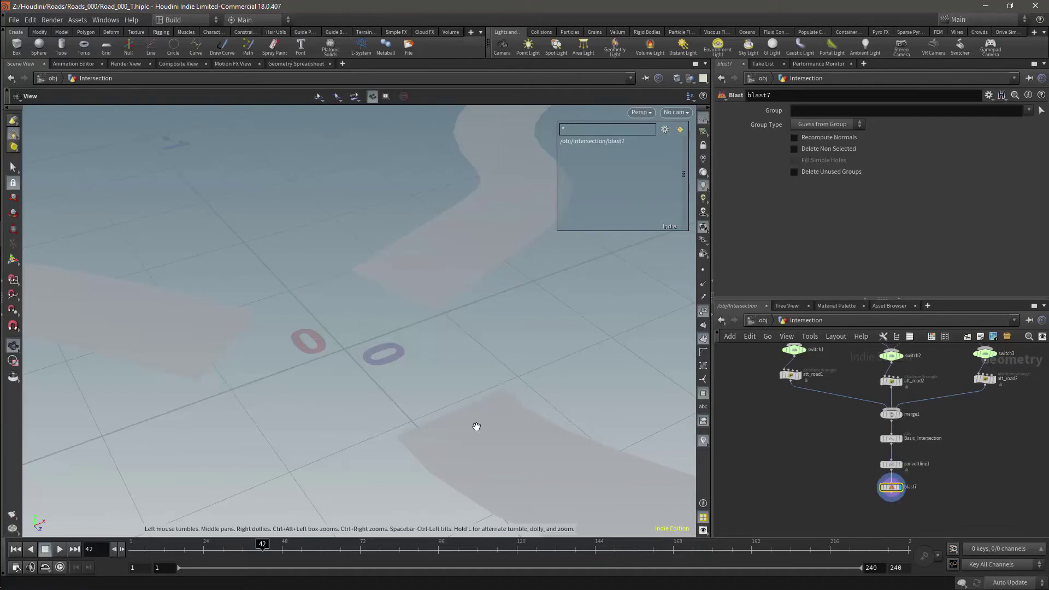
pyautogui.click(807, 111)
pyautogui.write('0')
pyautogui.press('Return')
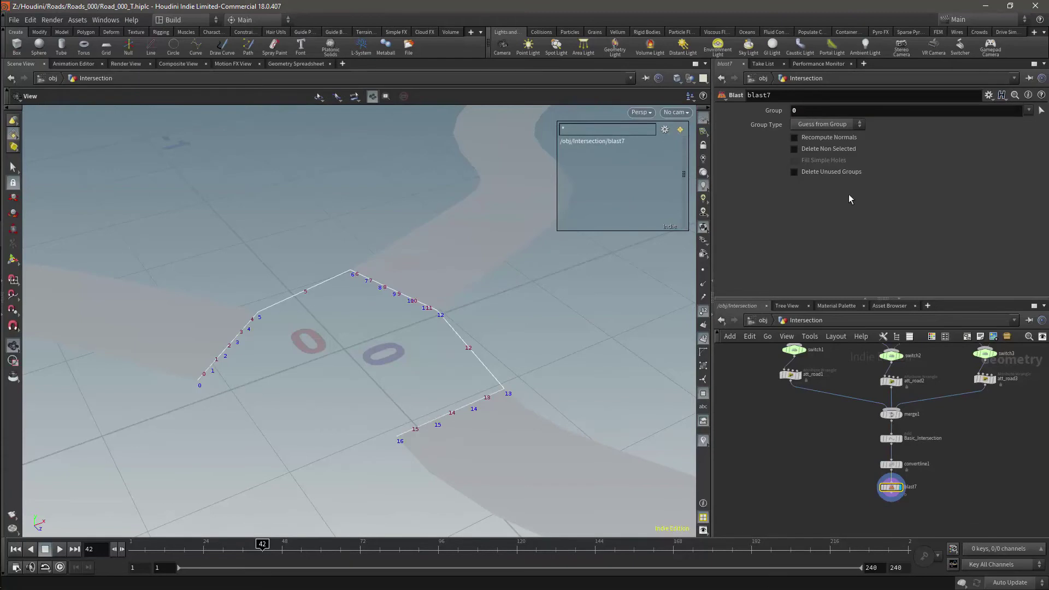
pyautogui.click(847, 112)
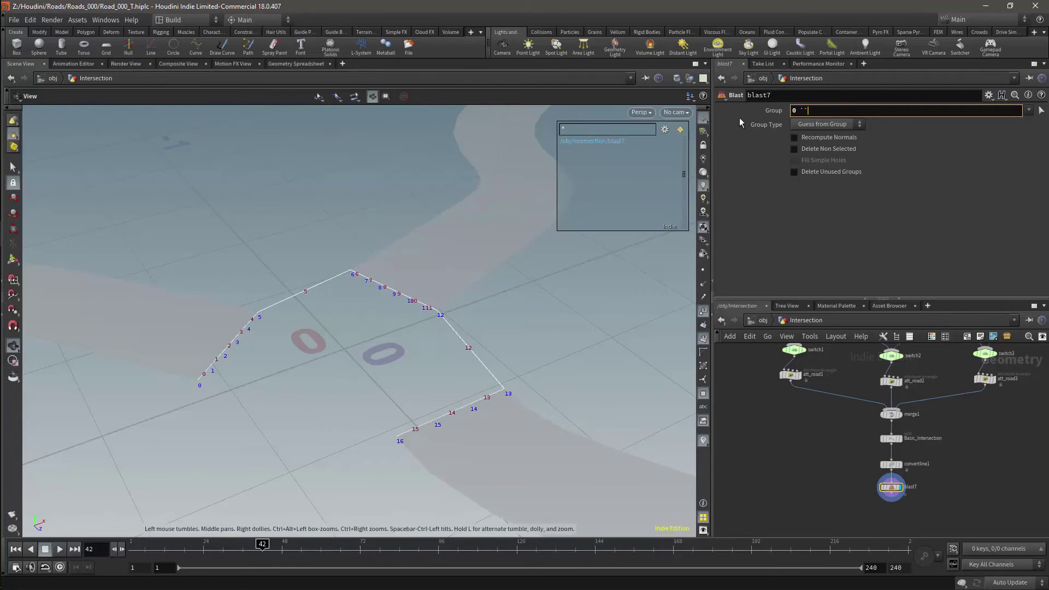
pyautogui.write('`de')
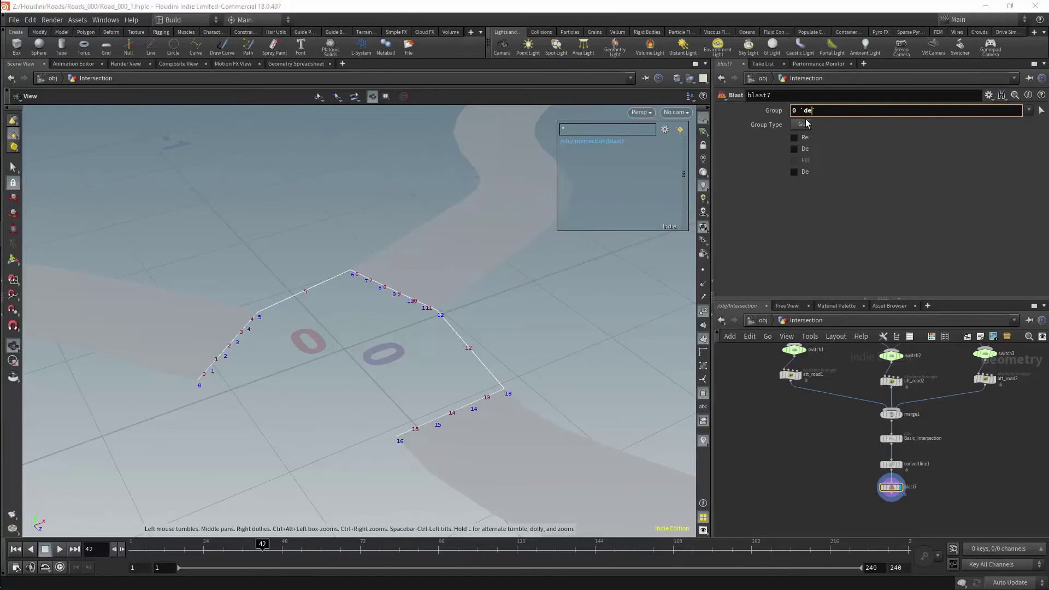
pyautogui.write('tail')
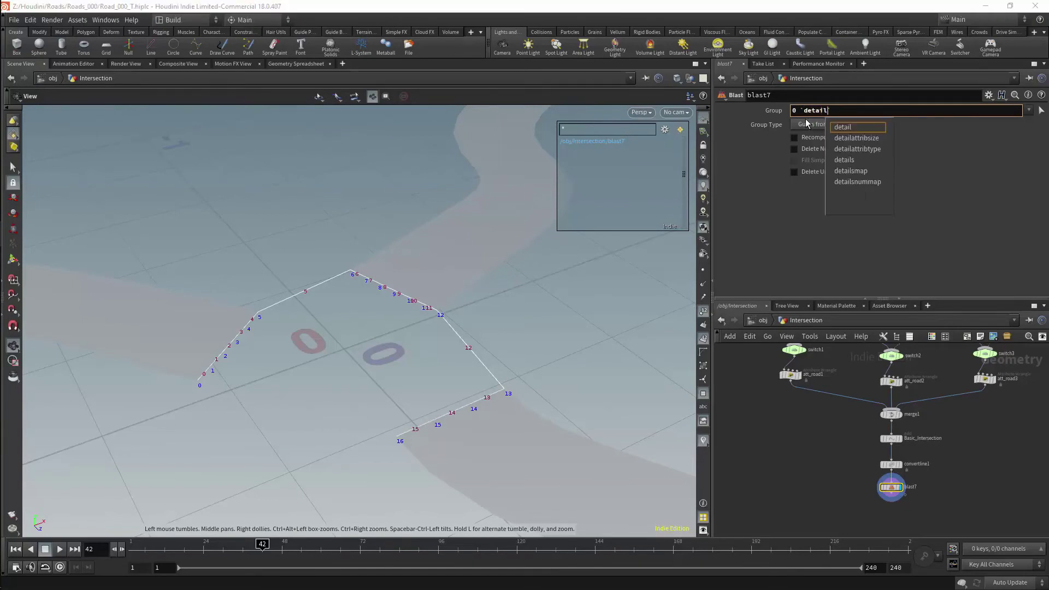
pyautogui.write('()')
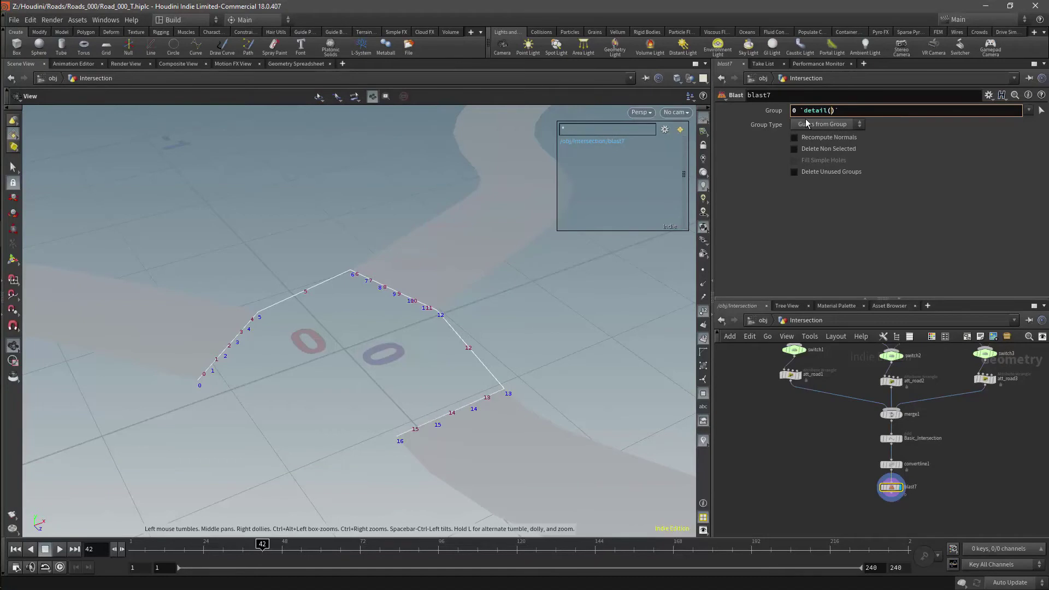
pyautogui.write('""')
pyautogui.write('../')
pyautogui.write('a')
pyautogui.press('Down')
pyautogui.press('Return')
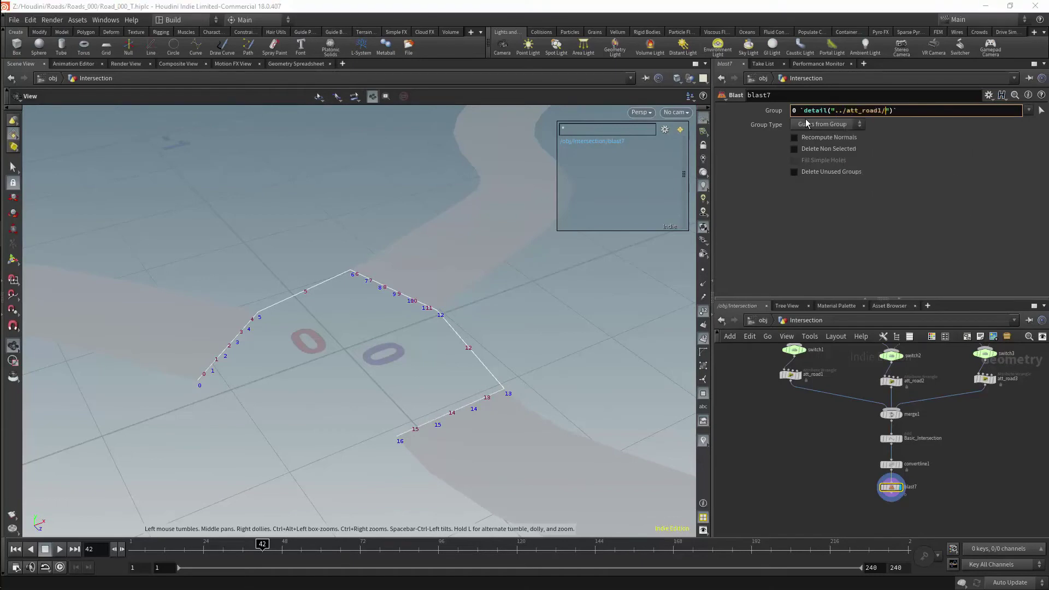
pyautogui.press('Right')
pyautogui.write(', ')
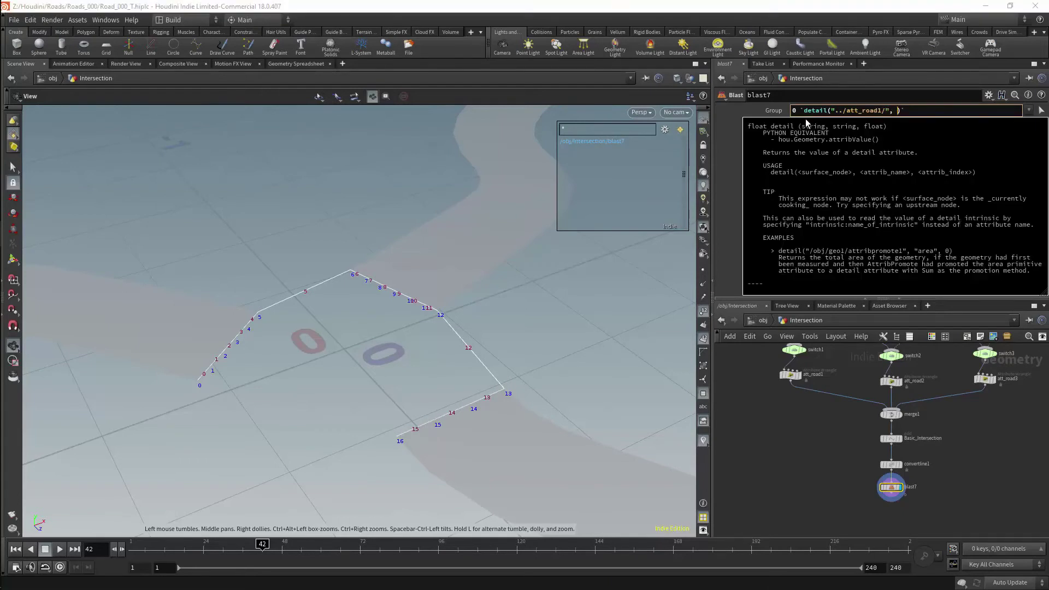
pyautogui.write('"road1"')
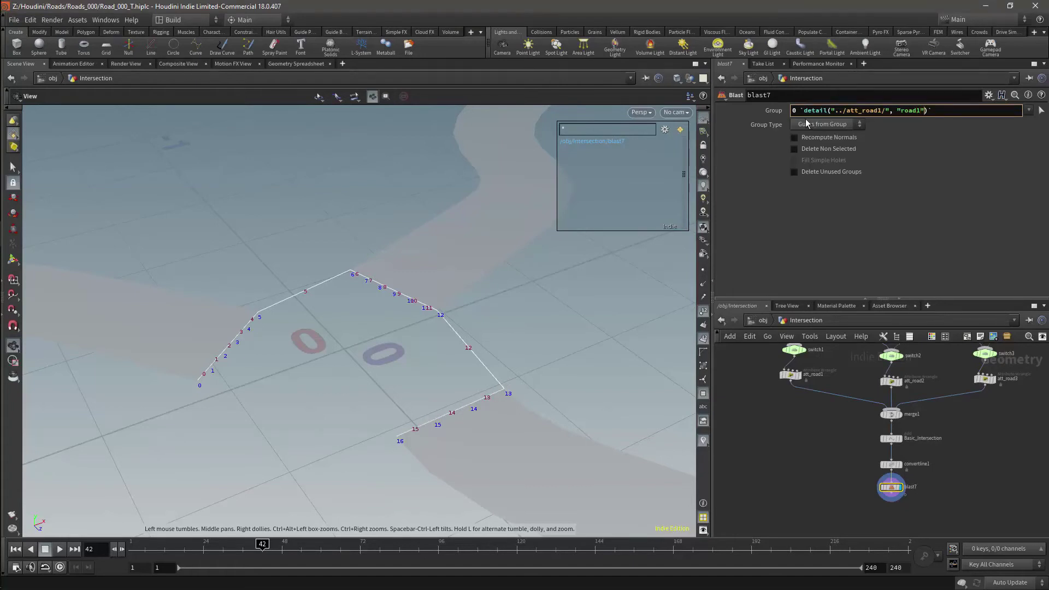
pyautogui.write(', 0')
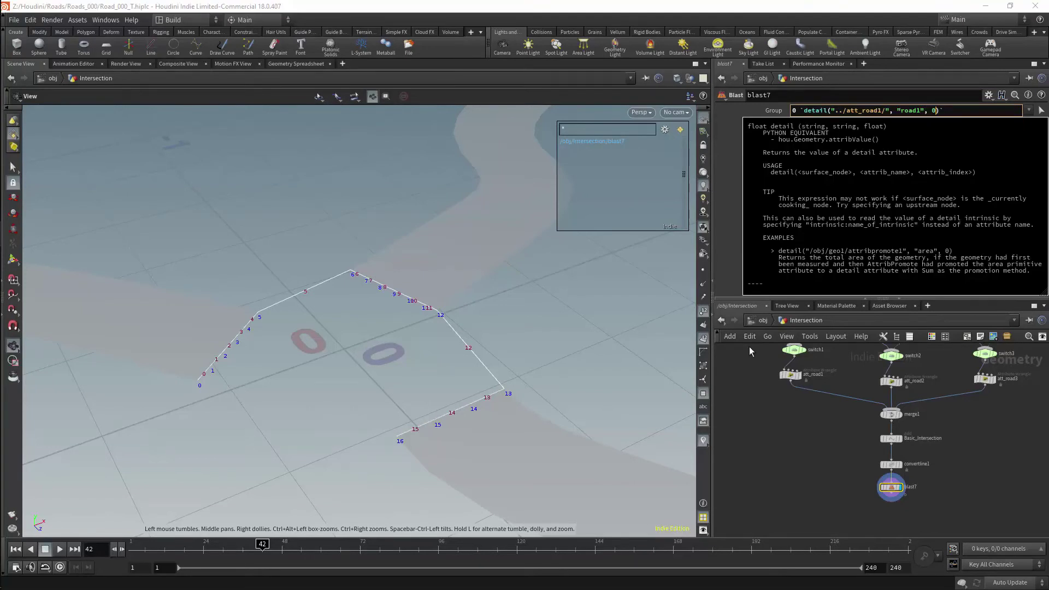
pyautogui.press('Return')
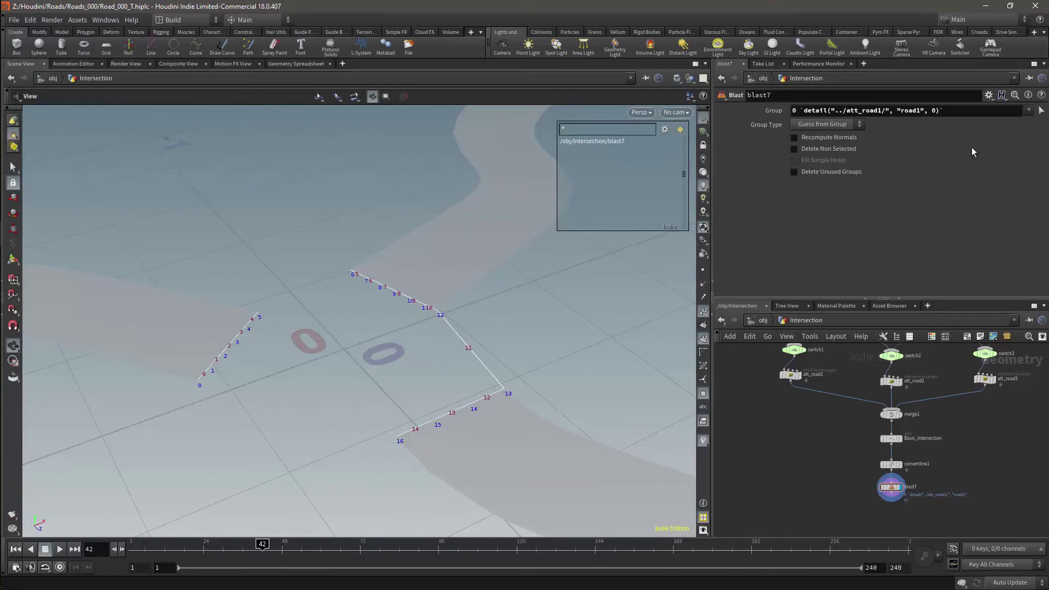
# Step: Open the Group expression in the Edit String editor with Alt+E and enlarge it
pyautogui.click(973, 110)
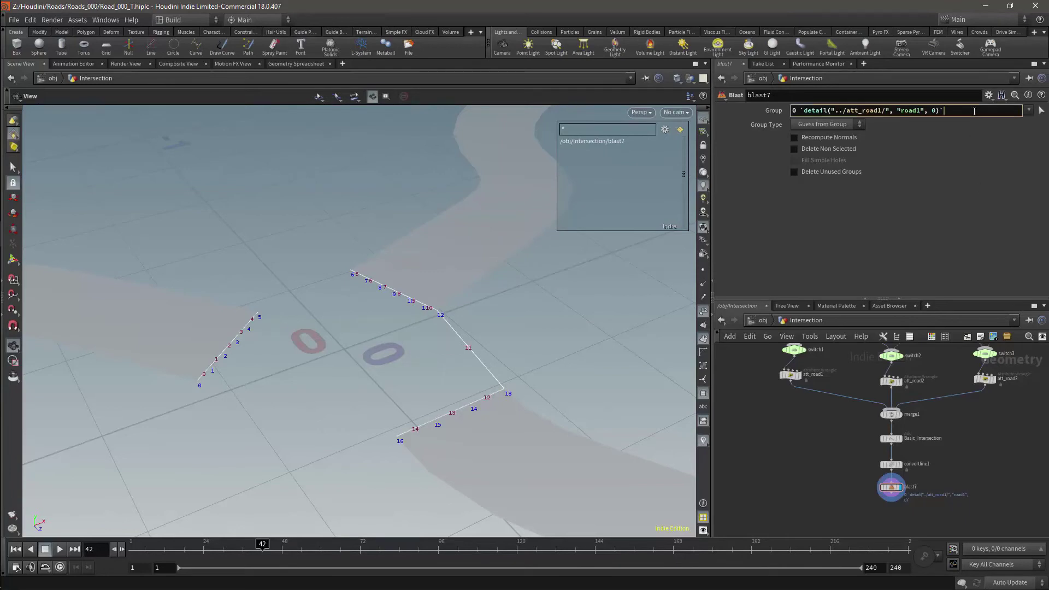
pyautogui.hotkey('alt', 'e')
pyautogui.moveTo(310, 323); pyautogui.dragTo(284, 405)
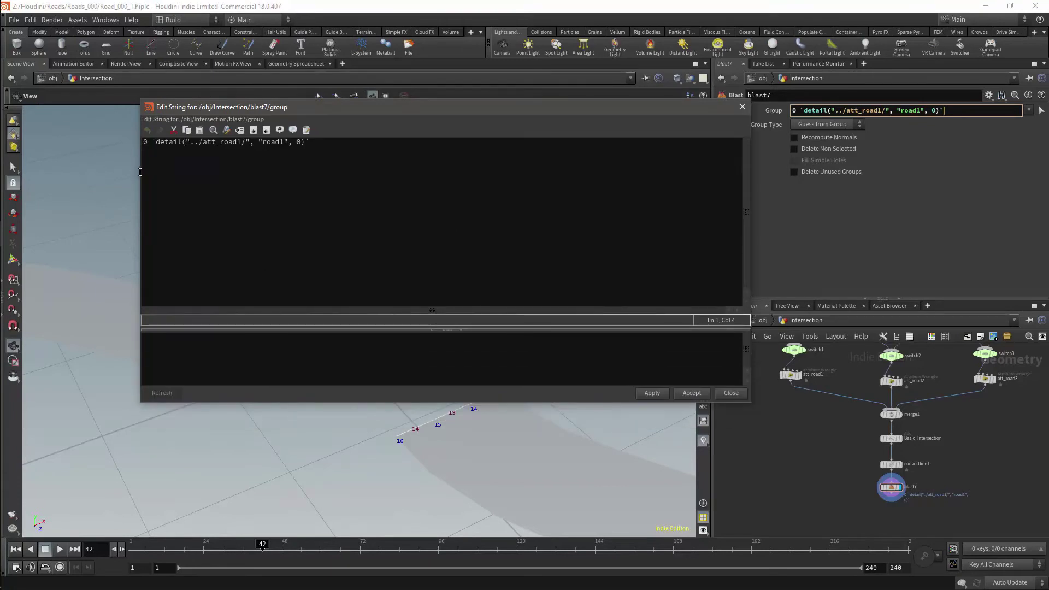
# Step: Duplicate the detail() term and join the two copies with a plus
pyautogui.click(313, 143)
pyautogui.hotkey('shift', 'Left')
pyautogui.hotkey('shift', 'Left')
pyautogui.hotkey('shift', 'Left')
pyautogui.hotkey('shift', 'Left')
pyautogui.hotkey('shift', 'Left')
pyautogui.hotkey('shift', 'Left')
pyautogui.hotkey('shift', 'Left')
pyautogui.hotkey('shift', 'Left')
pyautogui.hotkey('shift', 'Left')
pyautogui.hotkey('shift', 'Left')
pyautogui.hotkey('shift', 'Left')
pyautogui.hotkey('shift', 'Left')
pyautogui.hotkey('shift', 'Left')
pyautogui.hotkey('shift', 'Left')
pyautogui.hotkey('shift', 'Left')
pyautogui.hotkey('shift', 'Left')
pyautogui.hotkey('shift', 'Left')
pyautogui.hotkey('shift', 'Left')
pyautogui.hotkey('shift', 'Left')
pyautogui.hotkey('shift', 'Left')
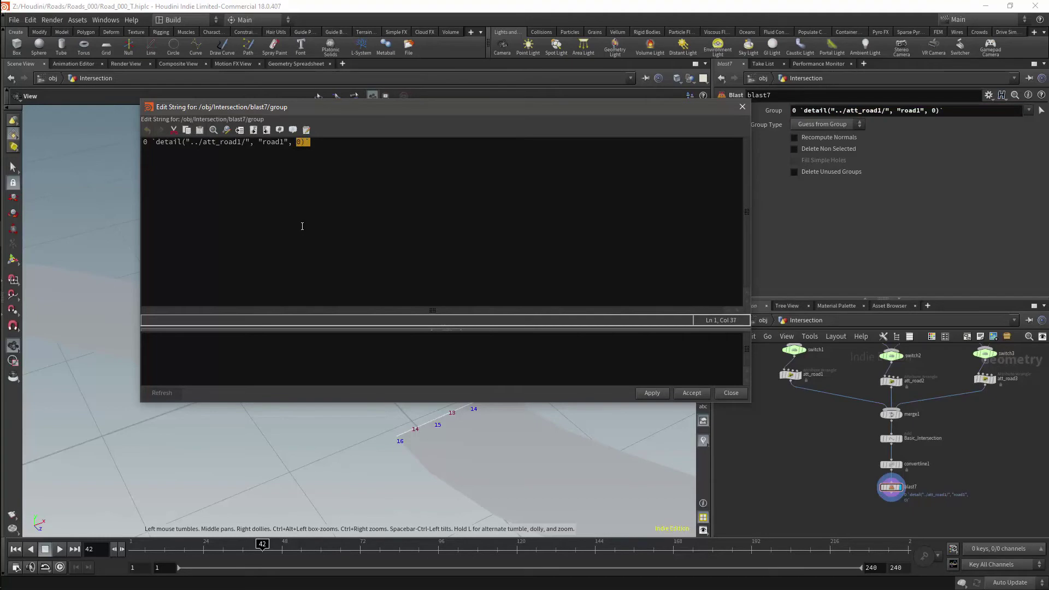
pyautogui.hotkey('shift', 'Left')
pyautogui.hotkey('shift', 'Left')
pyautogui.hotkey('shift', 'Left')
pyautogui.hotkey('shift', 'Left')
pyautogui.hotkey('ctrl', 'c')
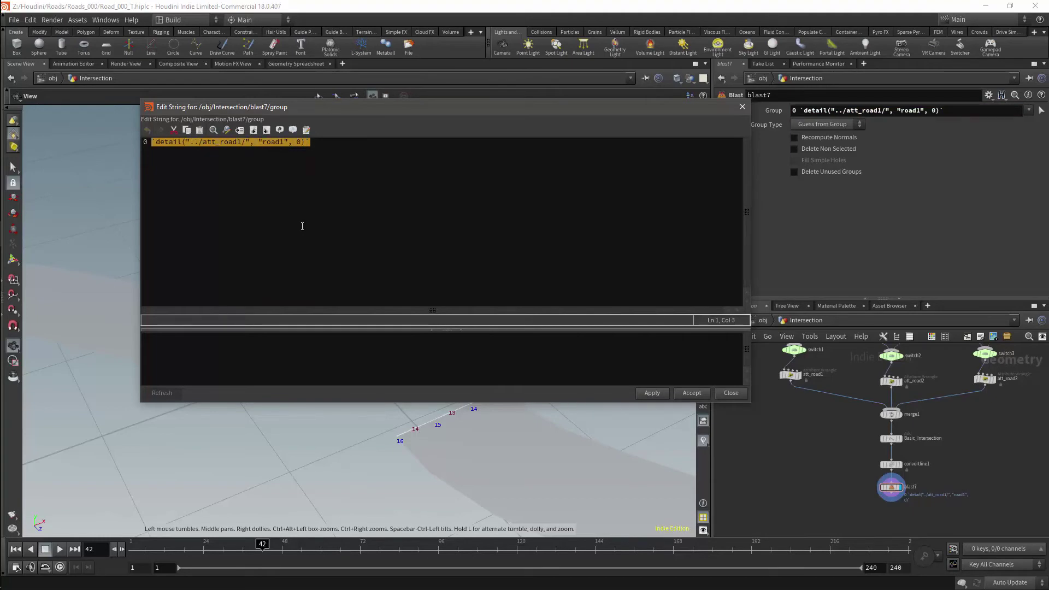
pyautogui.press('Right')
pyautogui.press('Right')
pyautogui.press('Right')
pyautogui.press('Right')
pyautogui.press('Right')
pyautogui.press('Right')
pyautogui.press('Right')
pyautogui.press('Right')
pyautogui.press('Right')
pyautogui.press('Right')
pyautogui.press('Right')
pyautogui.press('Right')
pyautogui.press('Right')
pyautogui.press('Right')
pyautogui.press('Right')
pyautogui.press('Right')
pyautogui.press('Right')
pyautogui.press('Right')
pyautogui.press('Right')
pyautogui.press('Right')
pyautogui.press('Right')
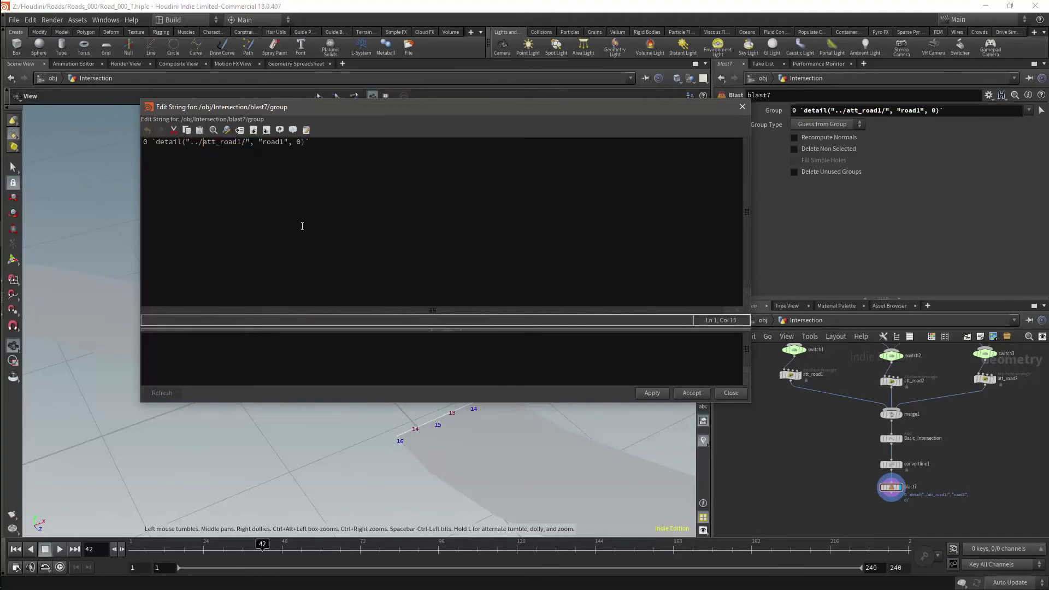
pyautogui.hotkey('ctrl', 'v')
pyautogui.hotkey('ctrl', 'v')
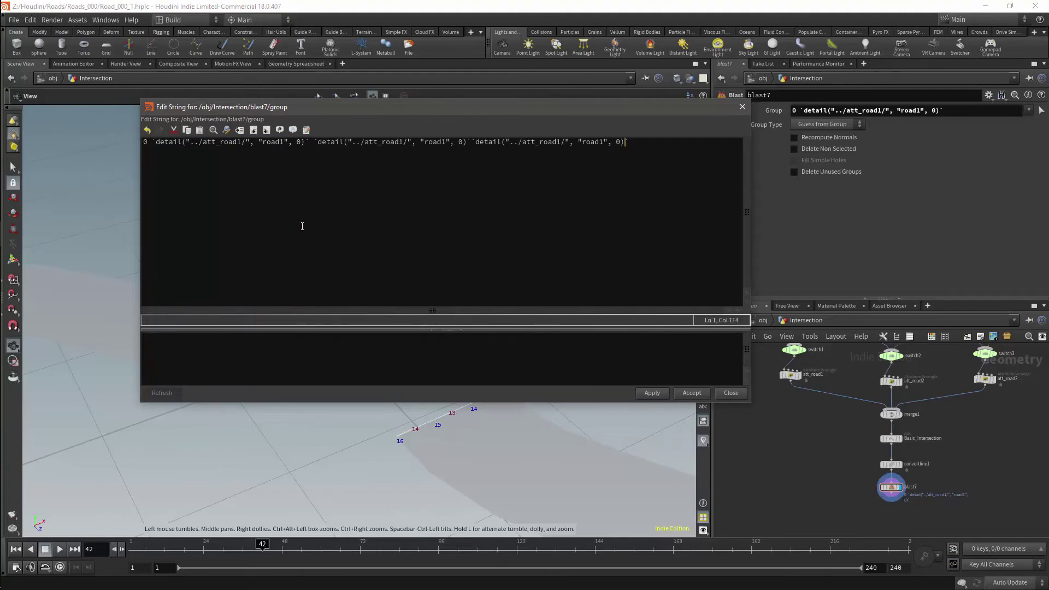
pyautogui.press('Left')
pyautogui.press('Left')
pyautogui.press('Left')
pyautogui.press('Left')
pyautogui.press('Left')
pyautogui.press('Left')
pyautogui.press('Left')
pyautogui.press('Left')
pyautogui.press('Left')
pyautogui.press('Left')
pyautogui.press('Left')
pyautogui.press('Left')
pyautogui.press('Left')
pyautogui.press('Left')
pyautogui.press('Delete')
pyautogui.write('+')
pyautogui.press('Left')
pyautogui.press('Left')
pyautogui.press('Left')
pyautogui.press('Left')
pyautogui.press('Left')
pyautogui.press('Left')
pyautogui.press('Left')
pyautogui.press('Left')
pyautogui.press('Left')
pyautogui.press('Left')
pyautogui.press('Left')
pyautogui.press('Left')
pyautogui.press('Left')
pyautogui.press('Left')
pyautogui.press('Left')
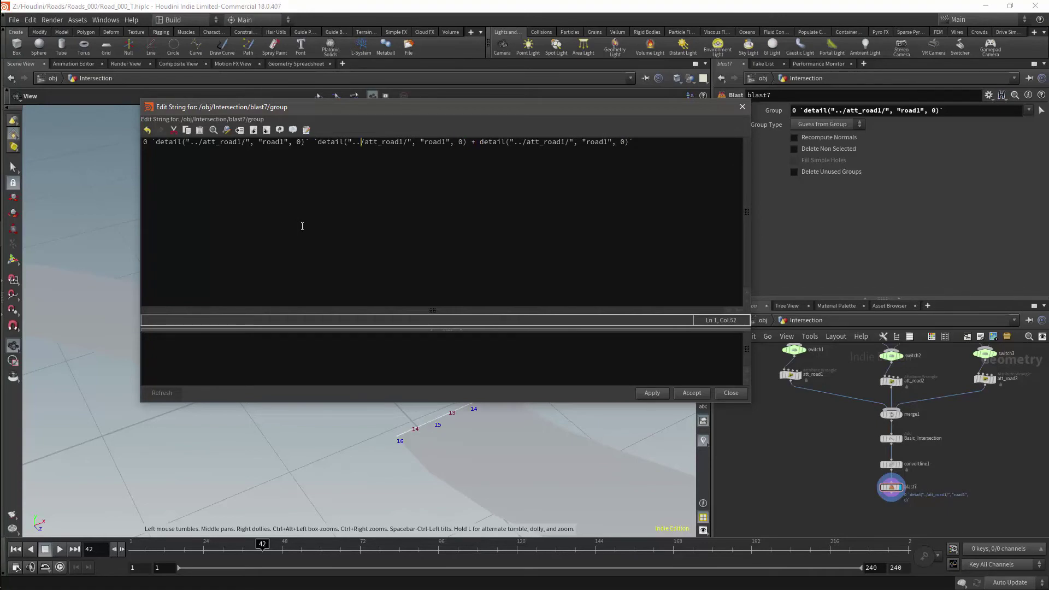
# Step: Point the second term at att_road2 and the road2 attribute
pyautogui.press('Right')
pyautogui.press('Right')
pyautogui.press('Right')
pyautogui.press('Right')
pyautogui.press('Right')
pyautogui.press('Right')
pyautogui.press('Right')
pyautogui.press('Right')
pyautogui.press('Right')
pyautogui.press('Right')
pyautogui.press('Right')
pyautogui.press('Right')
pyautogui.press('BackSpace')
pyautogui.write('2')
pyautogui.press('Right')
pyautogui.press('BackSpace')
pyautogui.write('2')
# Step: Apply the edited group expression and close the string editor
pyautogui.click(653, 393)
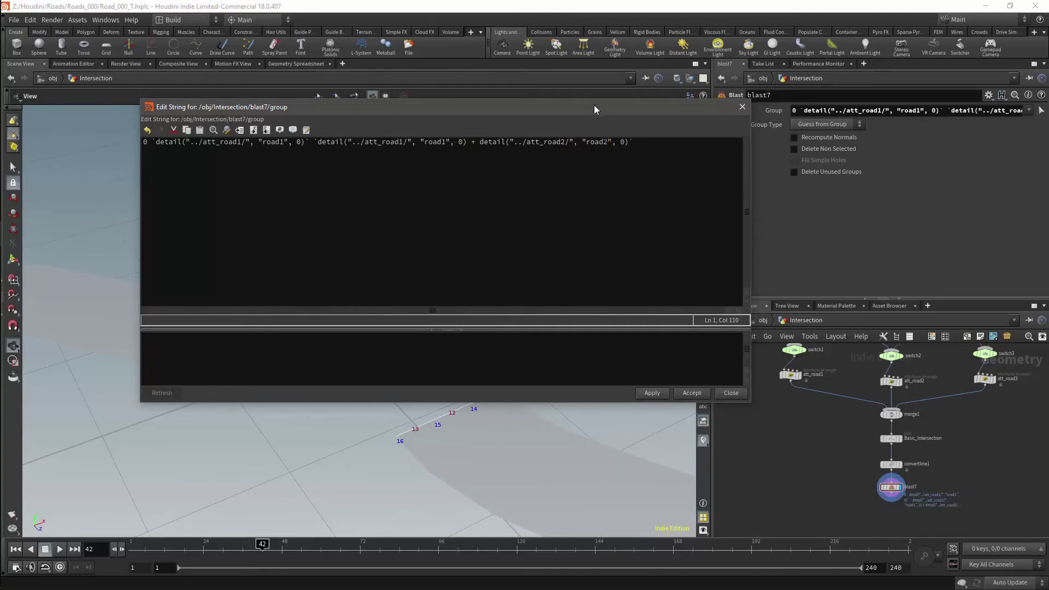
pyautogui.moveTo(594, 106); pyautogui.dragTo(393, 490)
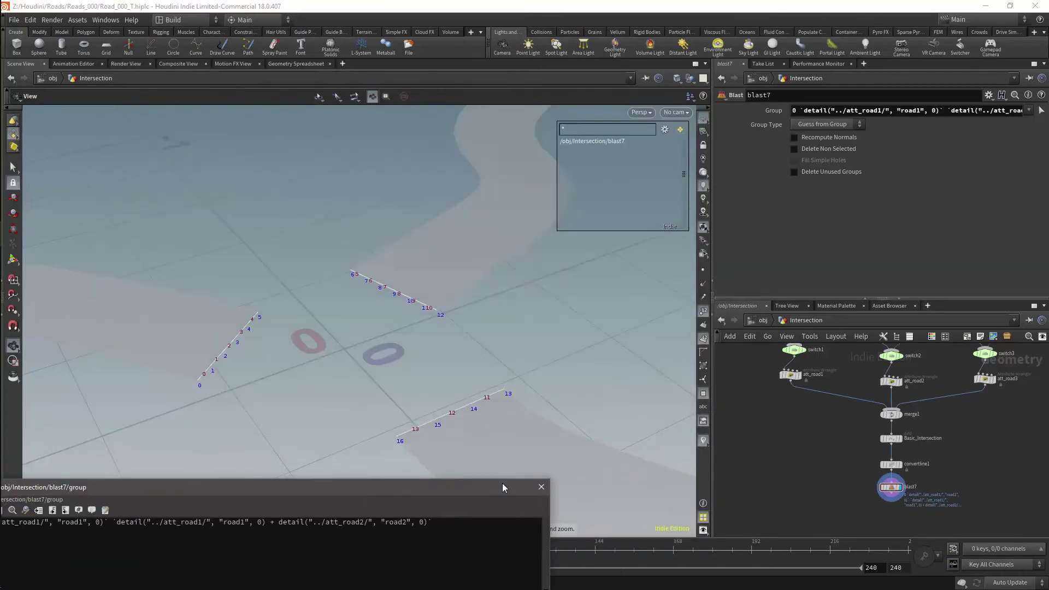
pyautogui.click(540, 487)
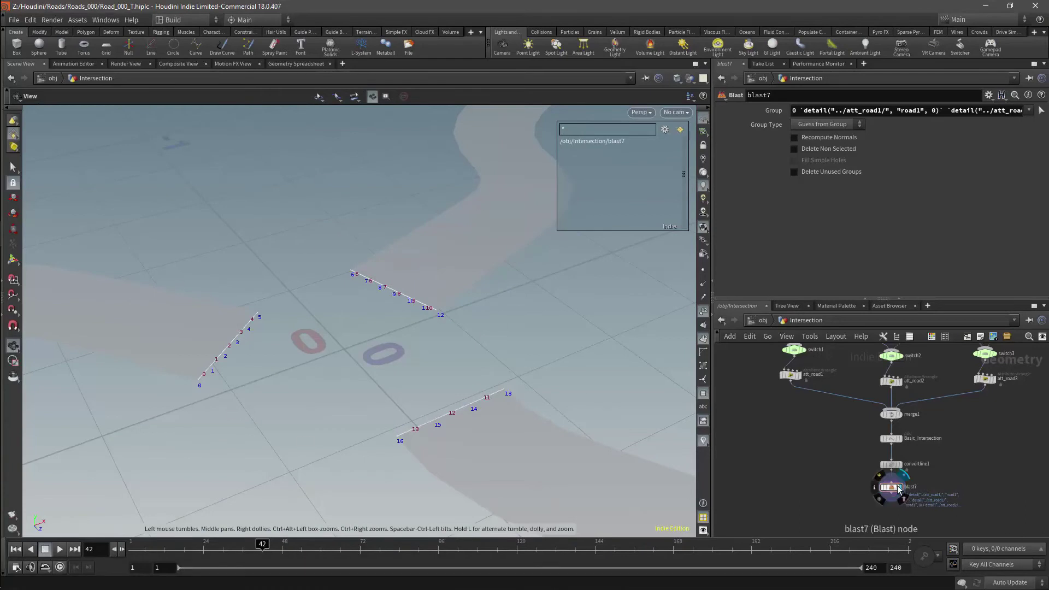
pyautogui.moveTo(901, 488); pyautogui.dragTo(844, 494)
pyautogui.hotkey('ctrl', 'z')
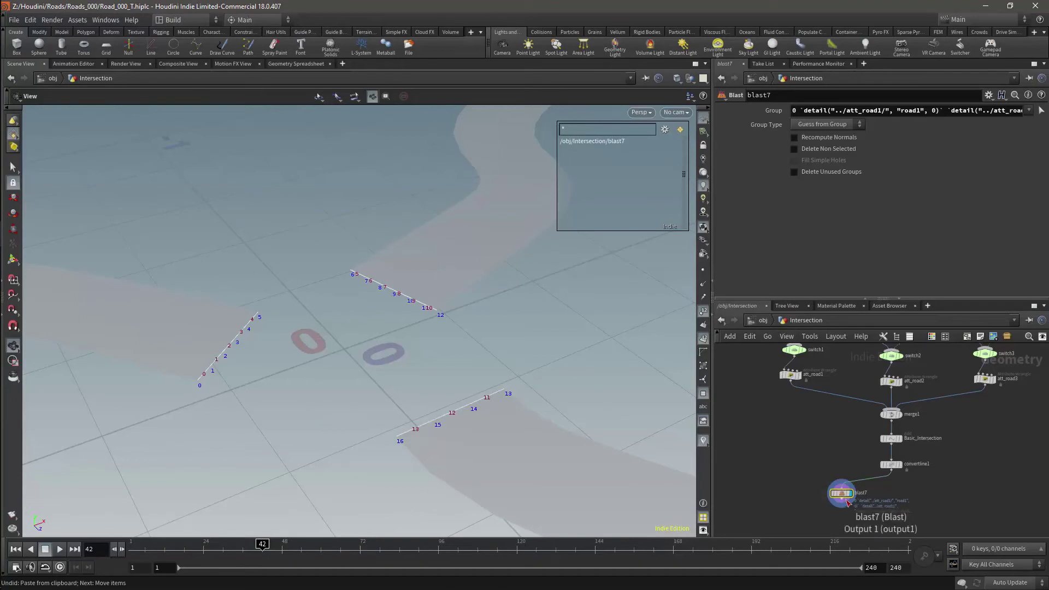
pyautogui.moveTo(853, 505); pyautogui.dragTo(930, 498)
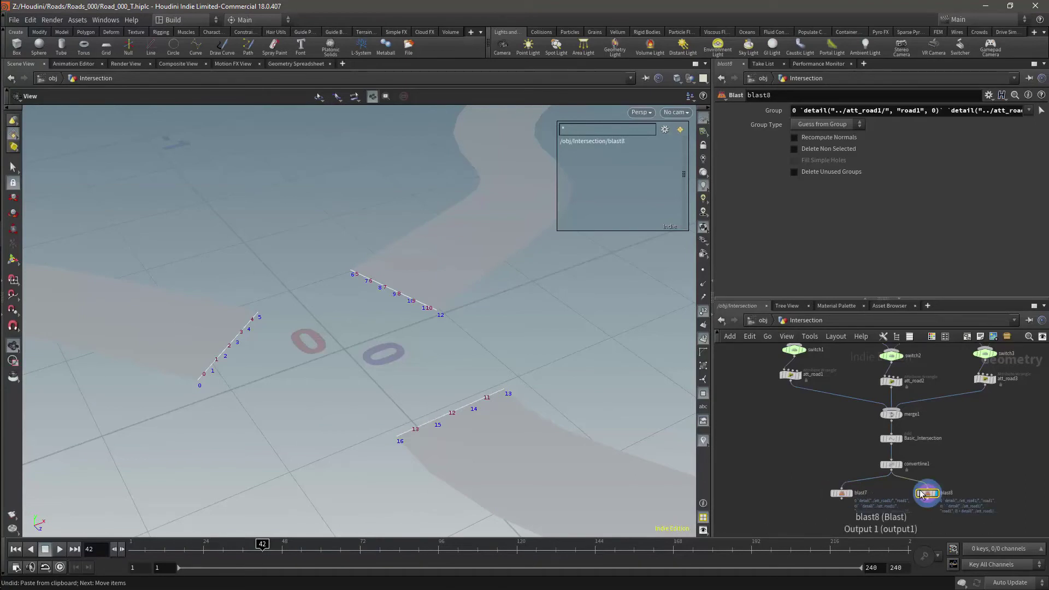
pyautogui.click(802, 147)
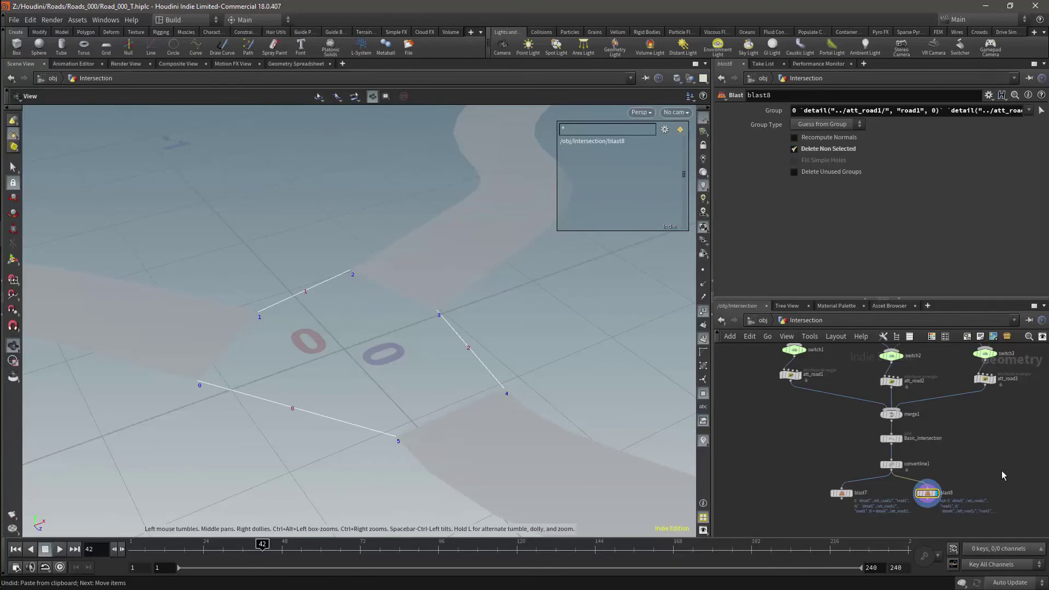
pyautogui.scroll(-4, 1004, 468)
pyautogui.moveTo(1005, 468); pyautogui.dragTo(932, 382, button='middle')
pyautogui.scroll(4, 942, 411)
pyautogui.moveTo(964, 429); pyautogui.dragTo(1004, 441, button='middle')
# Step: Place a For-Each Primitive loop below blast8 and connect blast8 into foreach_begin1
pyautogui.press('Tab')
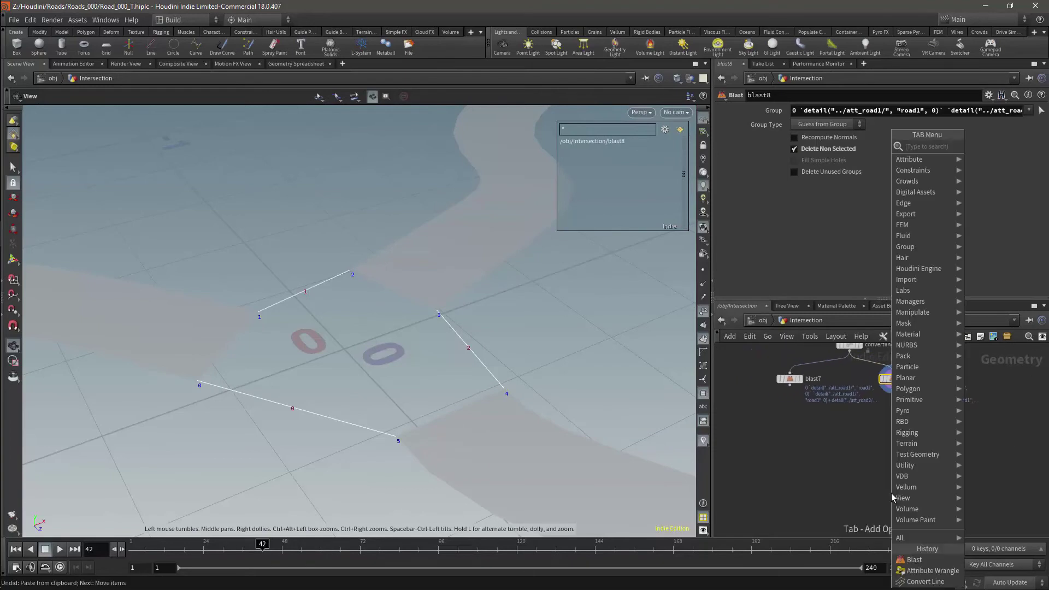
pyautogui.write('for')
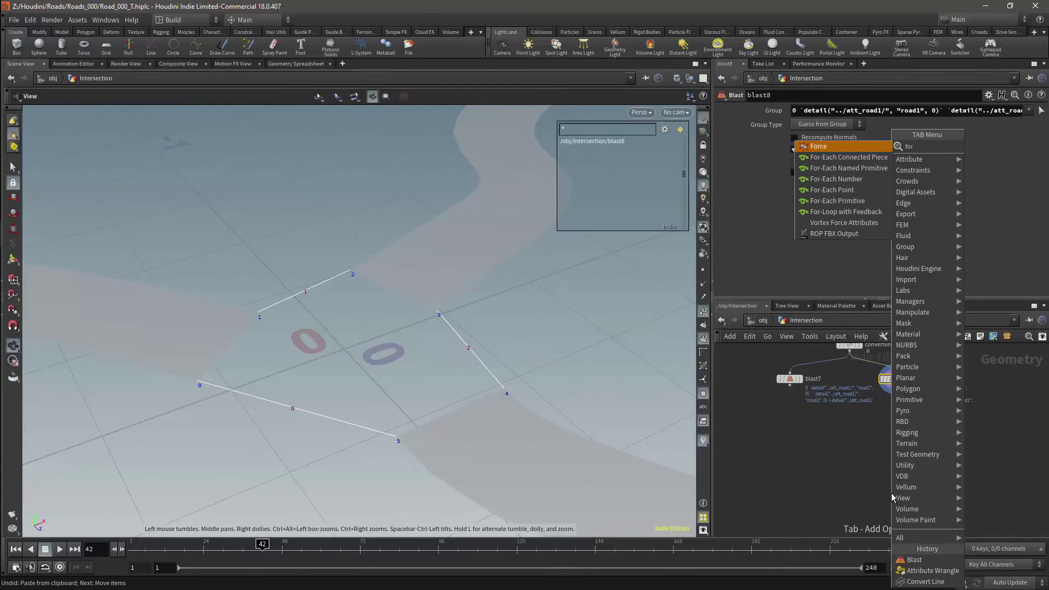
pyautogui.press('Escape')
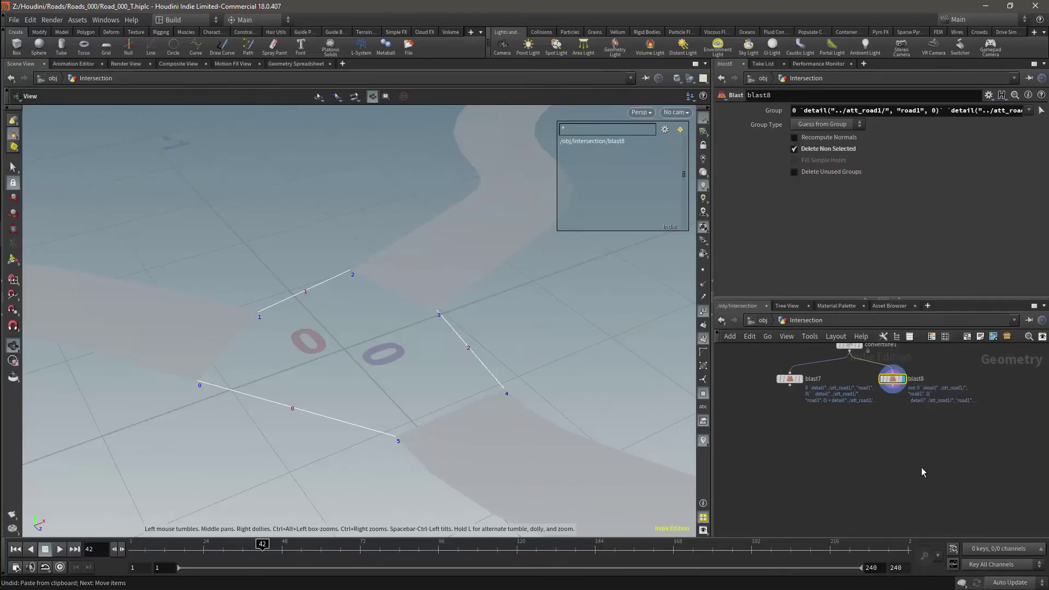
pyautogui.press('Tab')
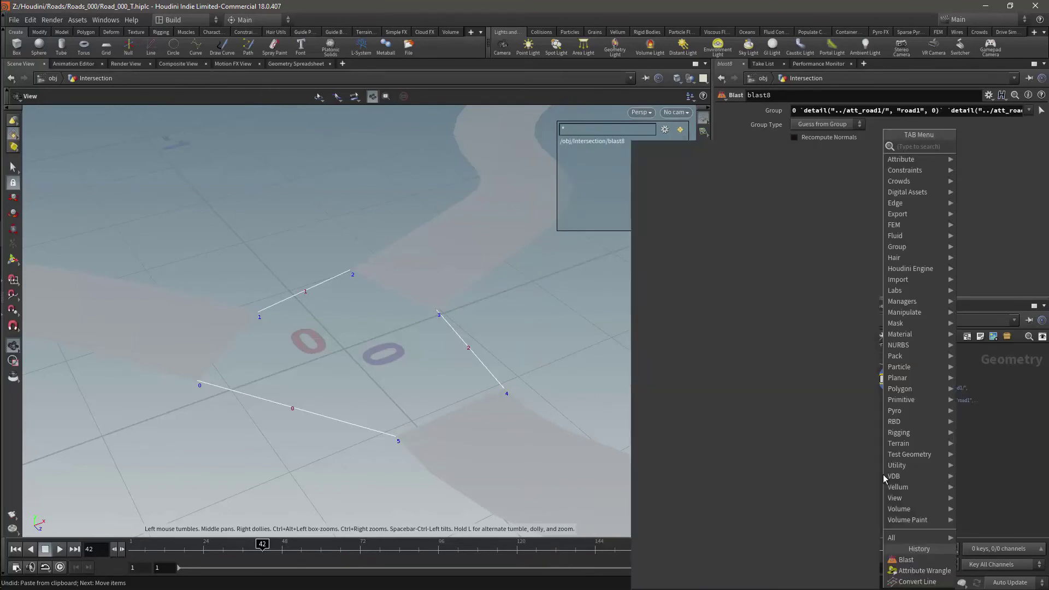
pyautogui.write('fore')
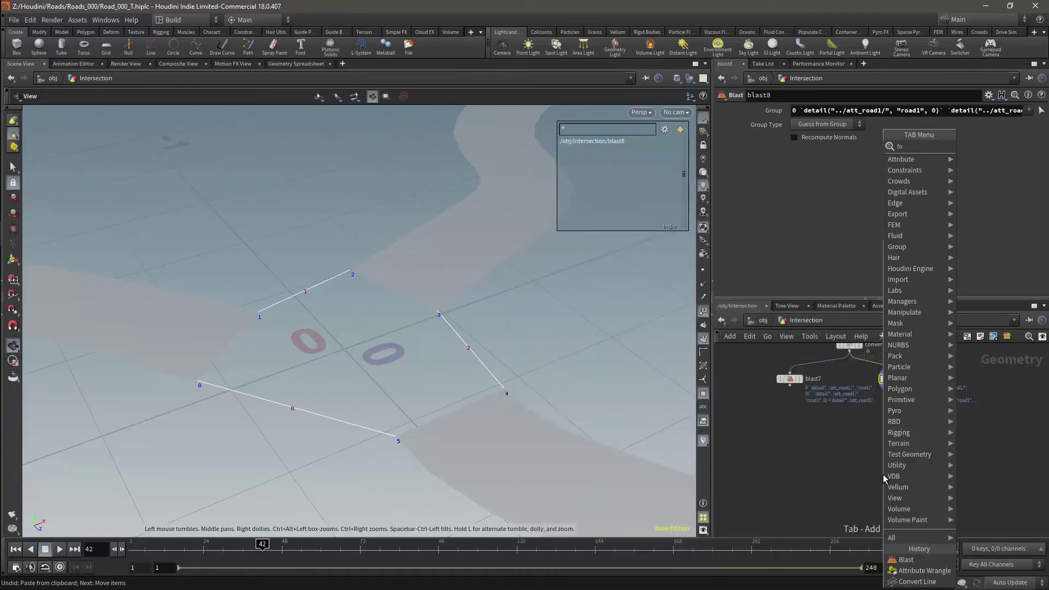
pyautogui.press('Down')
pyautogui.press('Down')
pyautogui.press('Down')
pyautogui.press('Down')
pyautogui.press('Return')
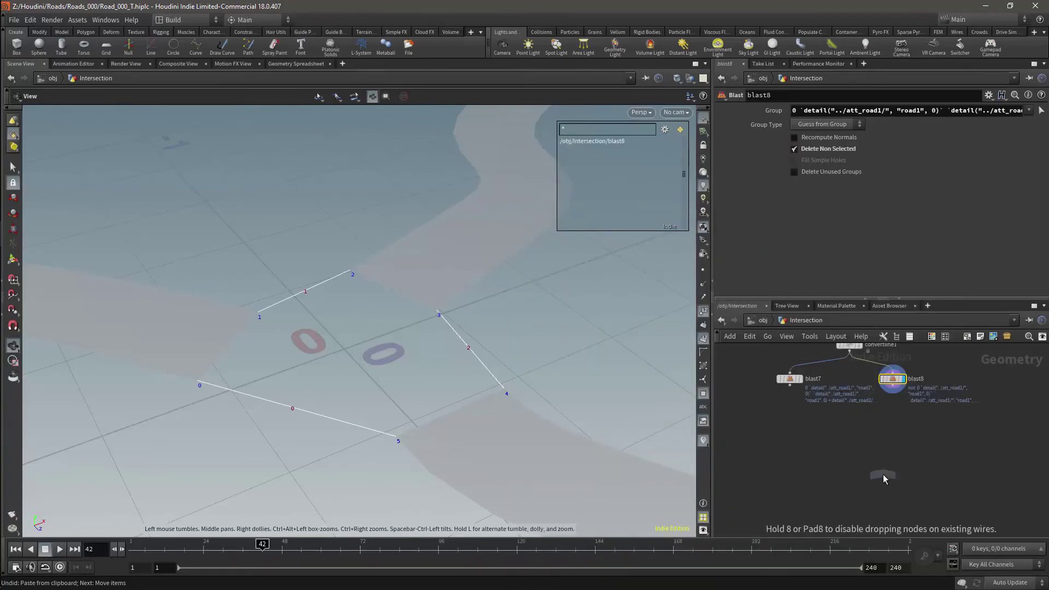
pyautogui.click(900, 479)
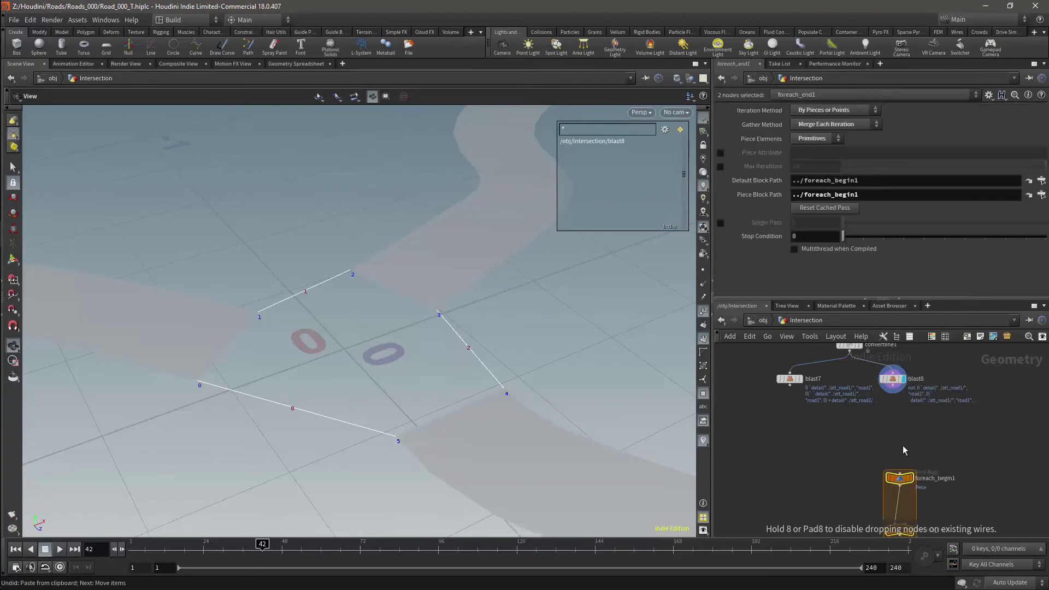
pyautogui.scroll(2, 938, 441)
pyautogui.scroll(-2, 923, 419)
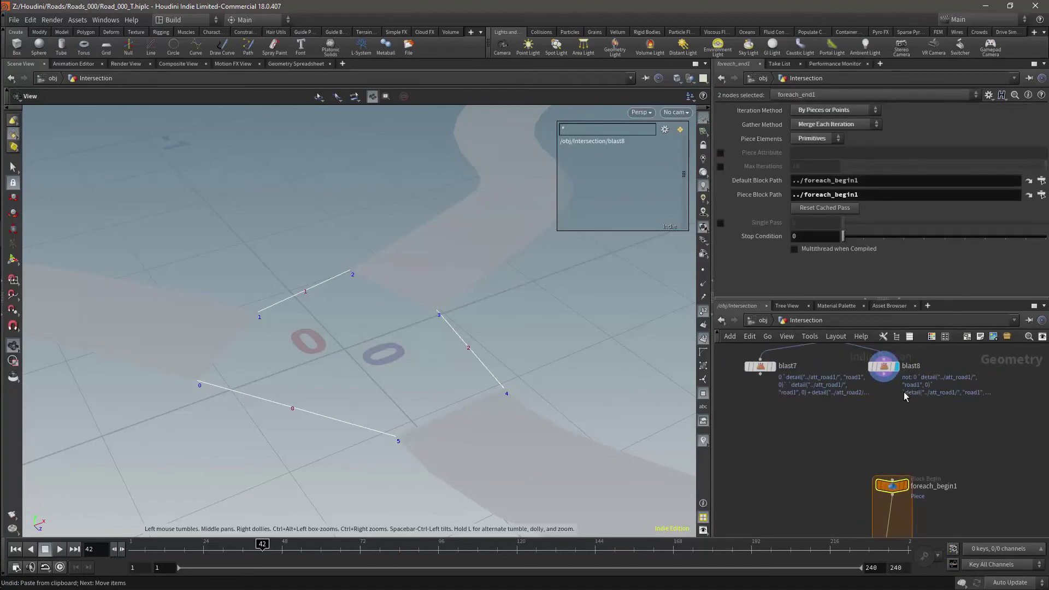
pyautogui.moveTo(884, 381)
pyautogui.mouseDown()
pyautogui.moveTo(890, 480)
pyautogui.moveTo(887, 451)
pyautogui.mouseUp()
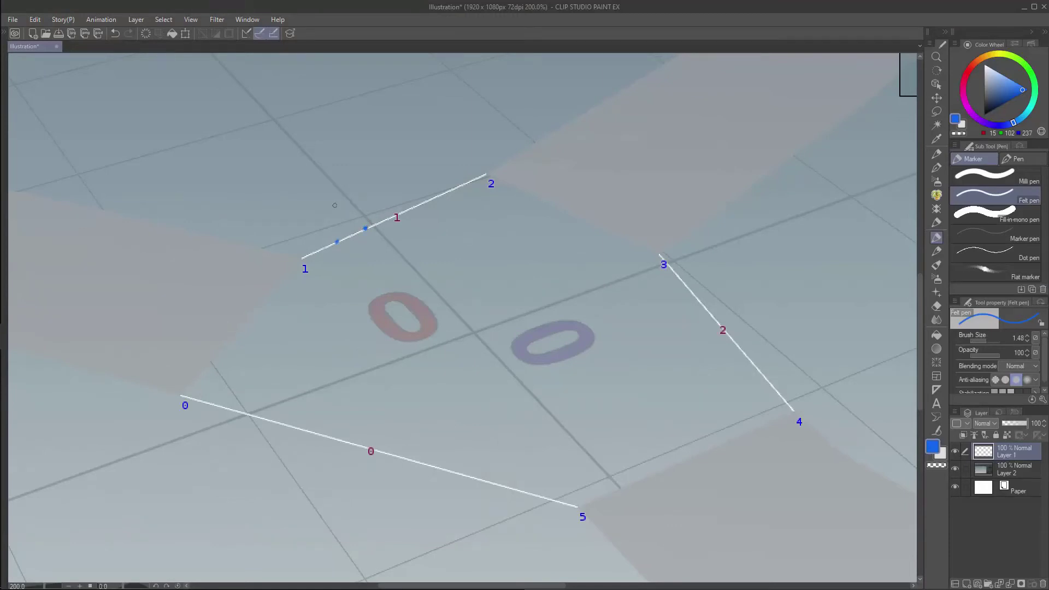
# Step: Draw a red sideways arrow, red circles on endpoints 1 and 2, a blue direction mark, and a green upward arrow
pyautogui.click(967, 76)
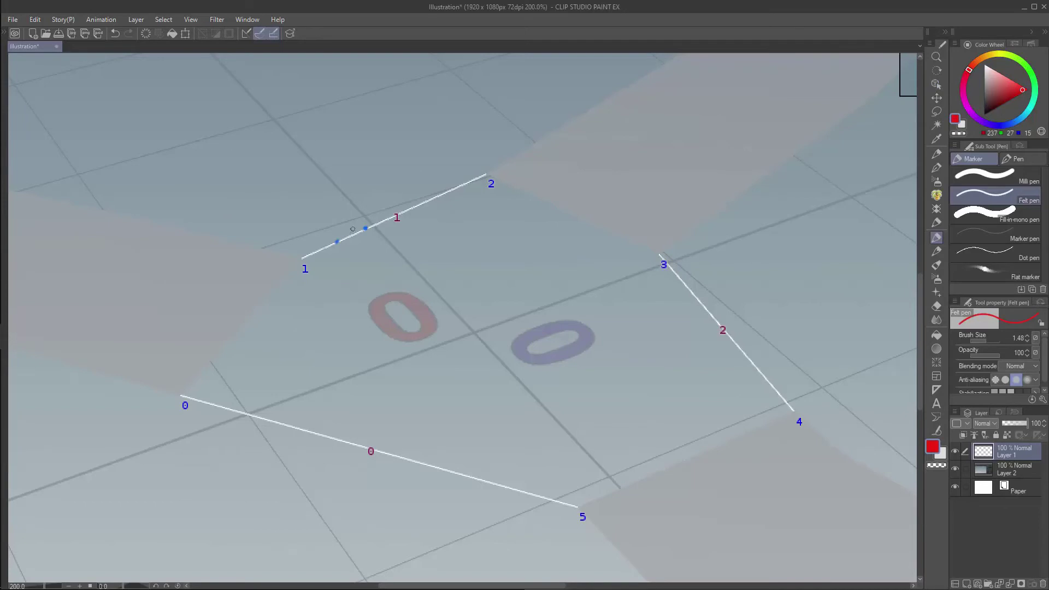
pyautogui.moveTo(362, 223)
pyautogui.mouseDown()
pyautogui.moveTo(337, 205)
pyautogui.moveTo(346, 208)
pyautogui.mouseUp()
pyautogui.moveTo(294, 253)
pyautogui.mouseDown()
pyautogui.moveTo(311, 261)
pyautogui.moveTo(295, 258)
pyautogui.mouseUp()
pyautogui.moveTo(487, 166)
pyautogui.mouseDown()
pyautogui.moveTo(494, 177)
pyautogui.moveTo(491, 167)
pyautogui.mouseUp()
pyautogui.click(1017, 119)
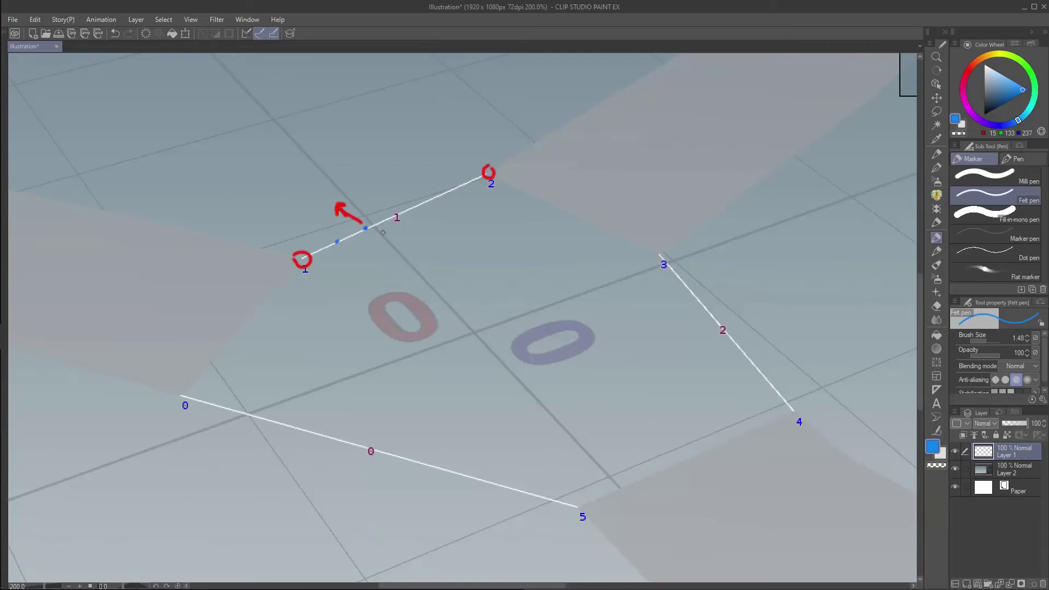
pyautogui.moveTo(373, 226); pyautogui.dragTo(397, 213)
pyautogui.click(1017, 59)
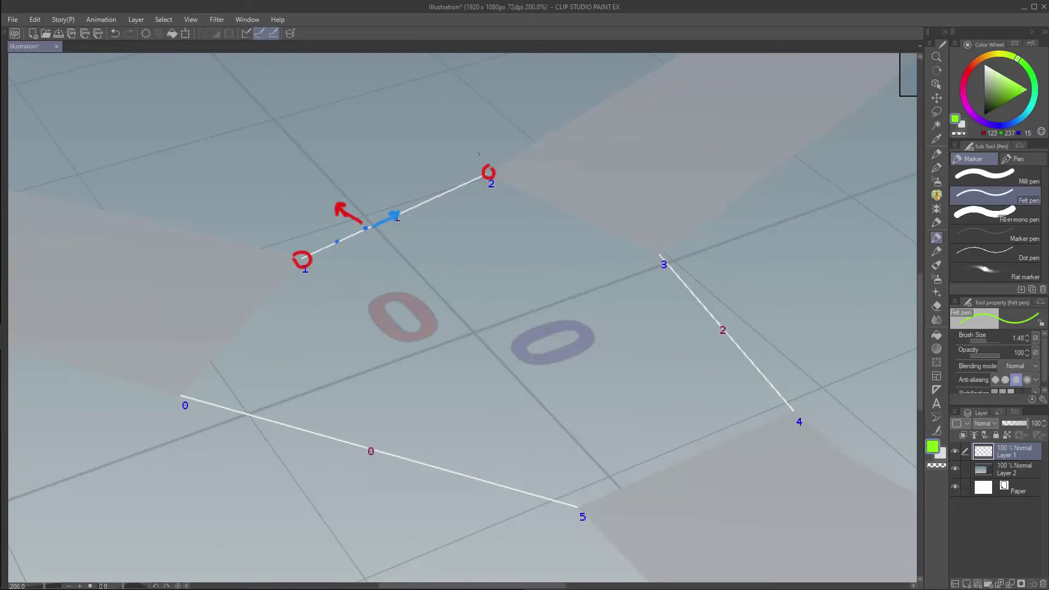
pyautogui.moveTo(361, 189)
pyautogui.mouseDown()
pyautogui.moveTo(366, 219)
pyautogui.moveTo(361, 184)
pyautogui.moveTo(368, 194)
pyautogui.mouseUp()
# Step: Sketch graph axes with a falloff curve and 0 and 1 labels
pyautogui.moveTo(435, 387); pyautogui.dragTo(613, 385)
pyautogui.moveTo(457, 282); pyautogui.dragTo(469, 440)
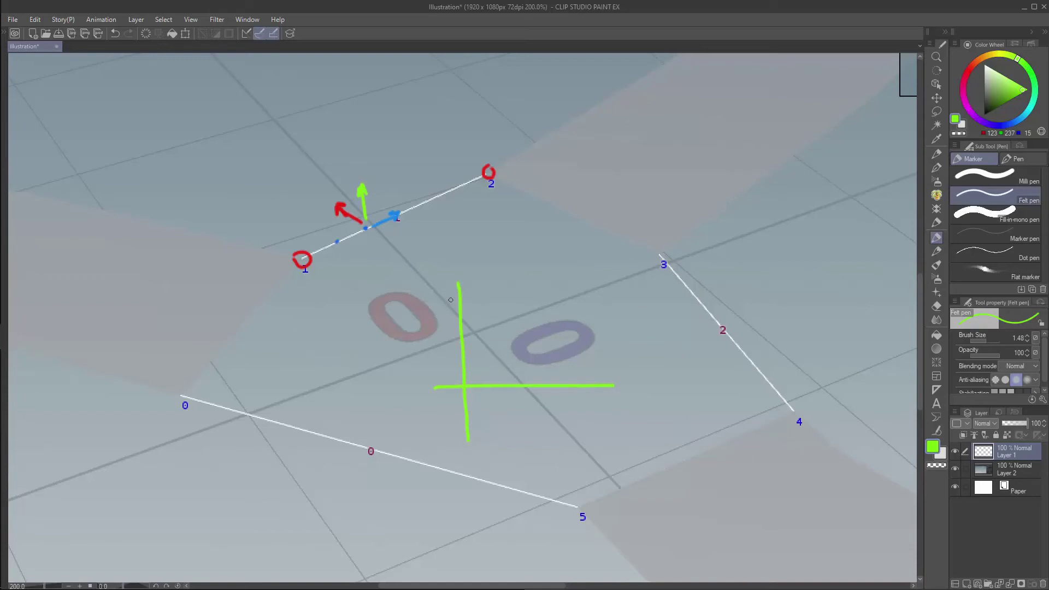
pyautogui.moveTo(451, 303); pyautogui.dragTo(450, 285)
pyautogui.hotkey('ctrl', 'z')
pyautogui.moveTo(565, 378); pyautogui.dragTo(575, 405)
pyautogui.hotkey('ctrl', 'z')
pyautogui.moveTo(460, 297)
pyautogui.mouseDown()
pyautogui.moveTo(493, 364)
pyautogui.moveTo(524, 382)
pyautogui.moveTo(549, 359)
pyautogui.moveTo(570, 284)
pyautogui.mouseUp()
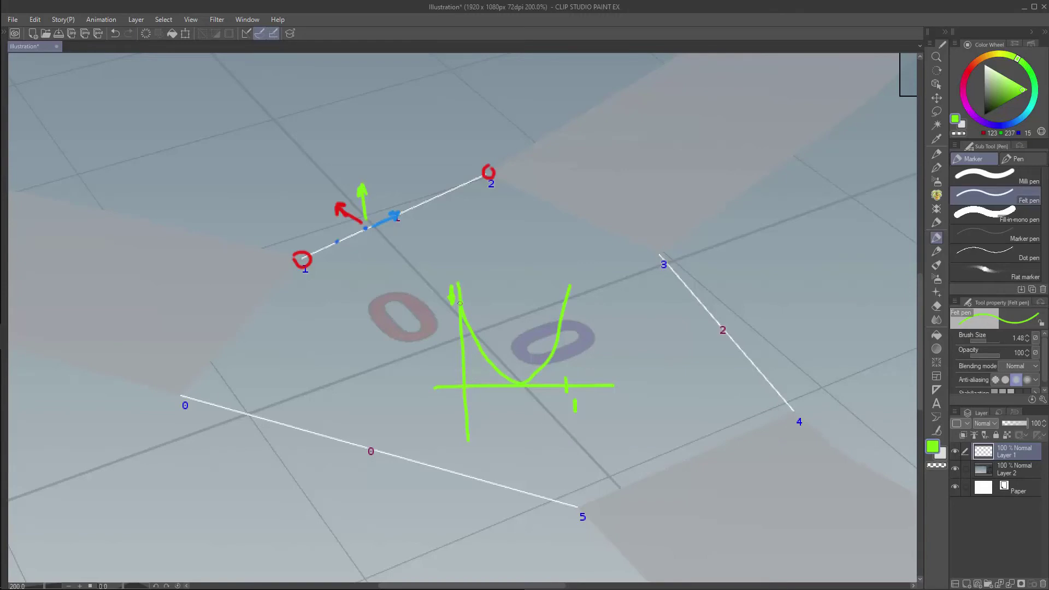
pyautogui.hotkey('ctrl', 'z')
pyautogui.moveTo(431, 235)
pyautogui.mouseDown()
pyautogui.moveTo(427, 245)
pyautogui.moveTo(431, 236)
pyautogui.moveTo(452, 250)
pyautogui.mouseUp()
pyautogui.moveTo(585, 235)
pyautogui.mouseDown()
pyautogui.moveTo(587, 250)
pyautogui.moveTo(605, 252)
pyautogui.mouseUp()
pyautogui.click(596, 251)
# Step: Write the equation y = (2x-1)² beside the graph
pyautogui.moveTo(691, 387); pyautogui.dragTo(699, 405)
pyautogui.moveTo(706, 388)
pyautogui.mouseDown()
pyautogui.moveTo(707, 413)
pyautogui.moveTo(732, 391)
pyautogui.moveTo(781, 403)
pyautogui.mouseUp()
pyautogui.moveTo(780, 391)
pyautogui.mouseDown()
pyautogui.moveTo(765, 403)
pyautogui.moveTo(804, 394)
pyautogui.mouseUp()
pyautogui.moveTo(810, 389); pyautogui.dragTo(810, 397)
pyautogui.moveTo(748, 386); pyautogui.dragTo(745, 410)
pyautogui.moveTo(818, 376)
pyautogui.mouseDown()
pyautogui.moveTo(822, 406)
pyautogui.moveTo(842, 380)
pyautogui.mouseUp()
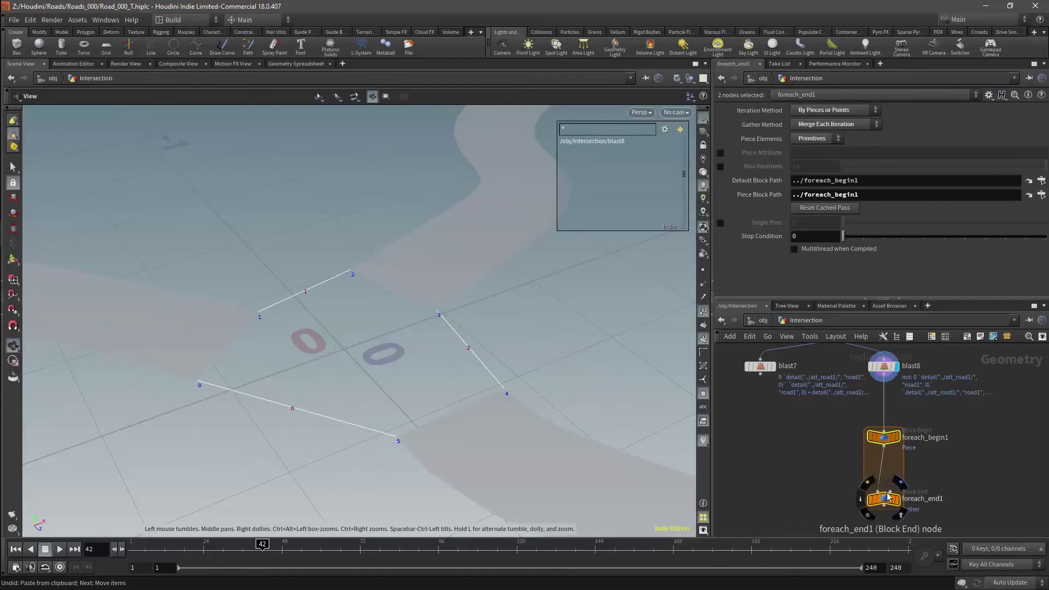
# Step: Add a Resample node inside the for-each loop
pyautogui.press('Tab')
pyautogui.write('re')
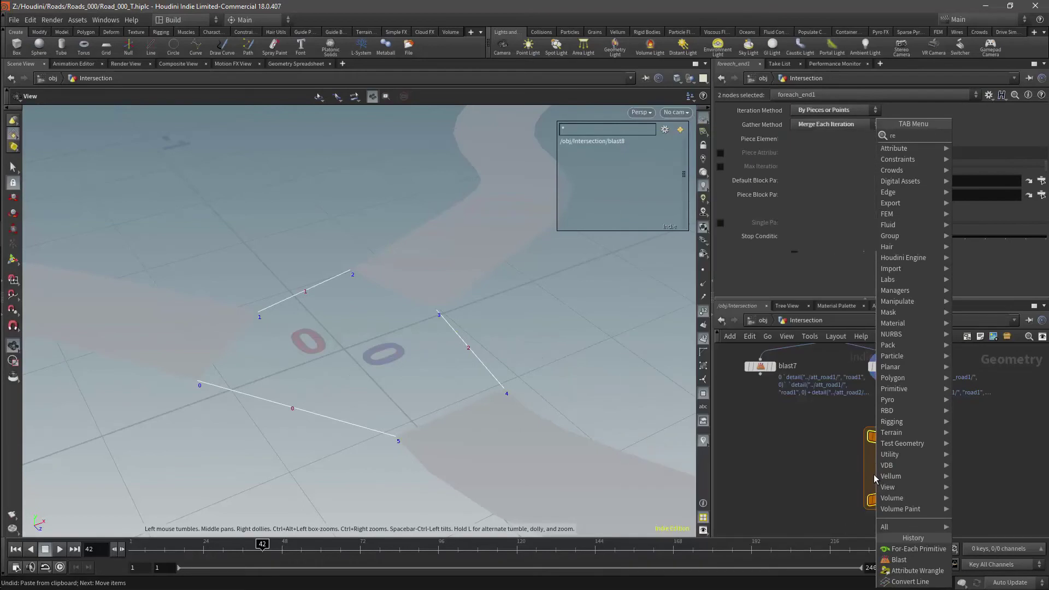
pyautogui.press('Return')
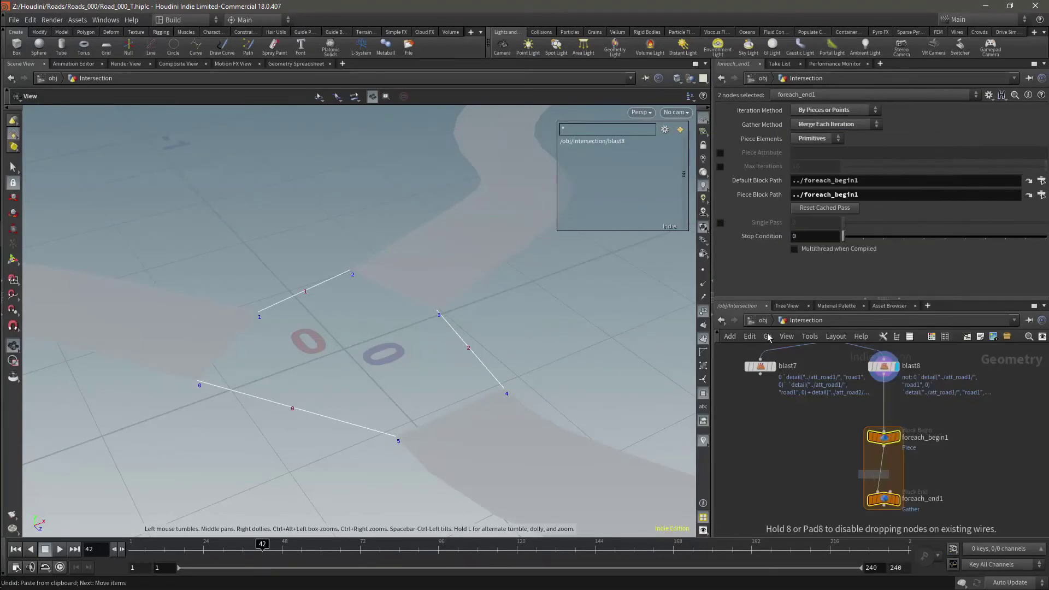
pyautogui.click(887, 472)
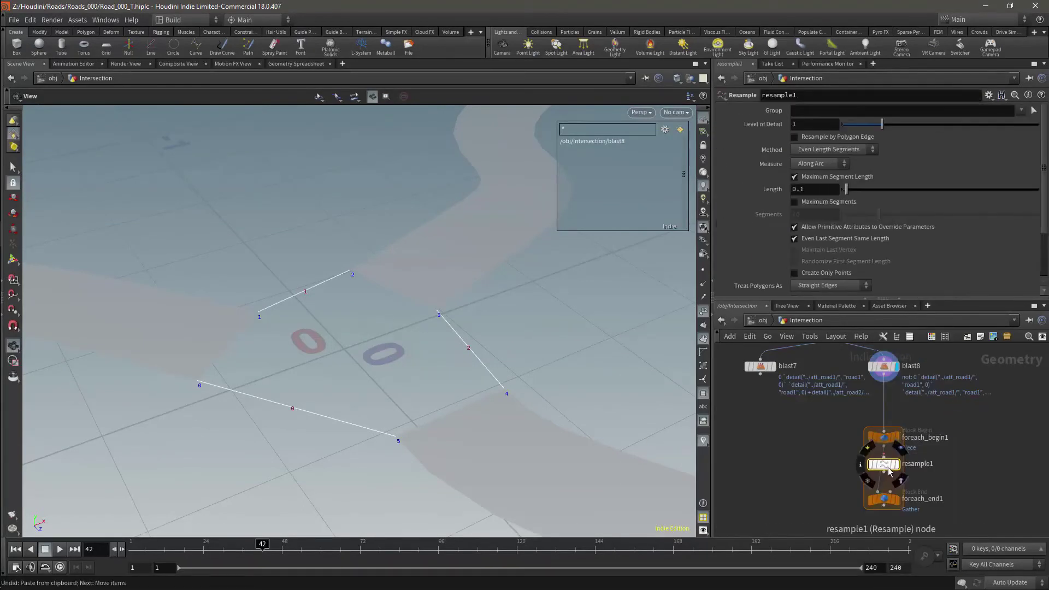
pyautogui.moveTo(888, 472); pyautogui.dragTo(891, 479)
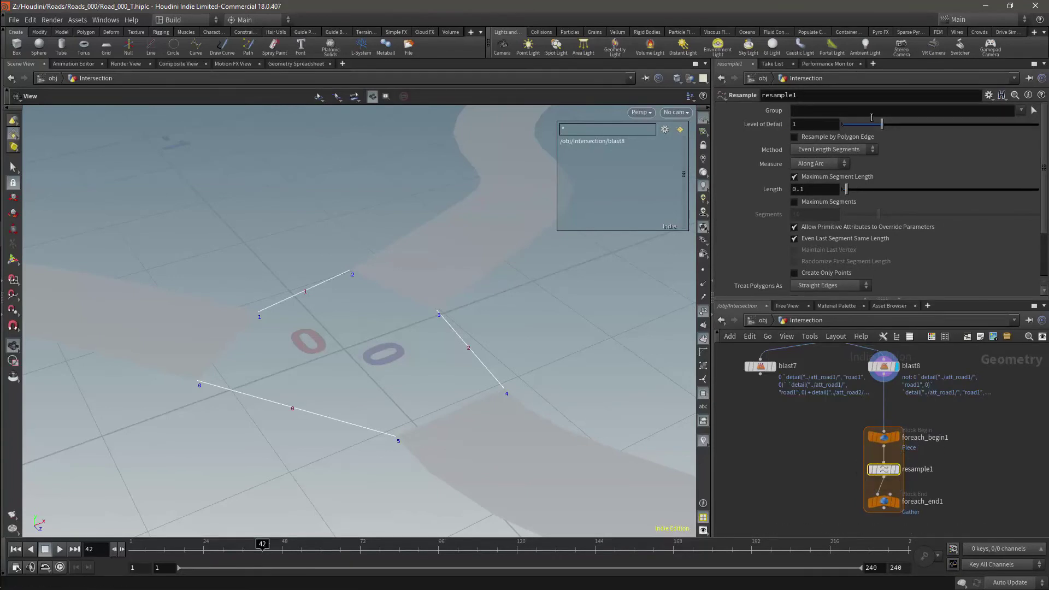
# Step: Switch resample1 from Maximum Segment Length to Maximum Segments 5 and display it
pyautogui.click(795, 177)
pyautogui.click(795, 202)
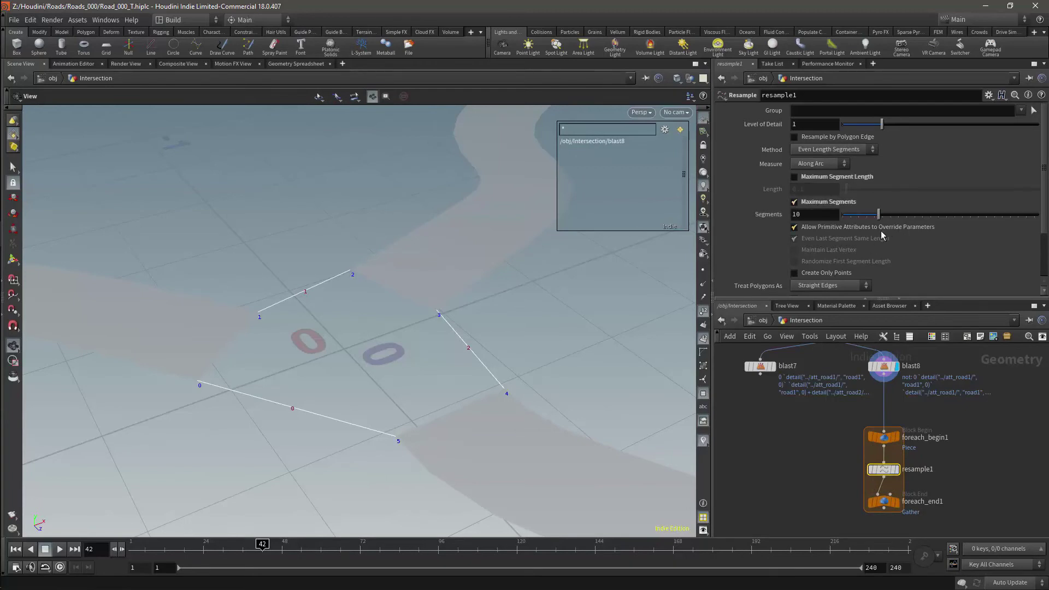
pyautogui.click(896, 469)
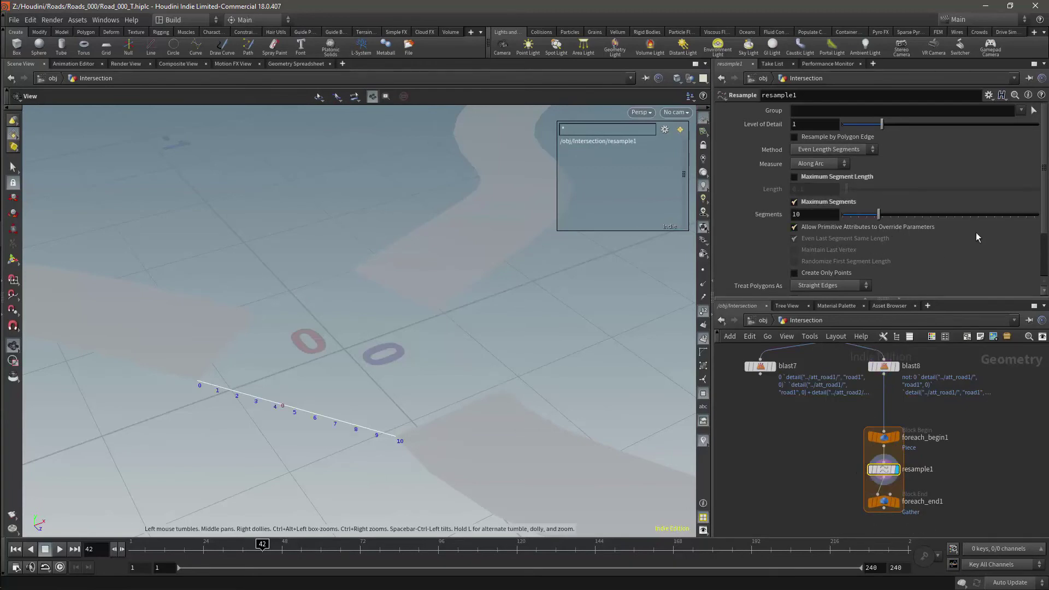
pyautogui.moveTo(879, 214)
pyautogui.mouseDown()
pyautogui.moveTo(847, 218)
pyautogui.moveTo(859, 219)
pyautogui.mouseUp()
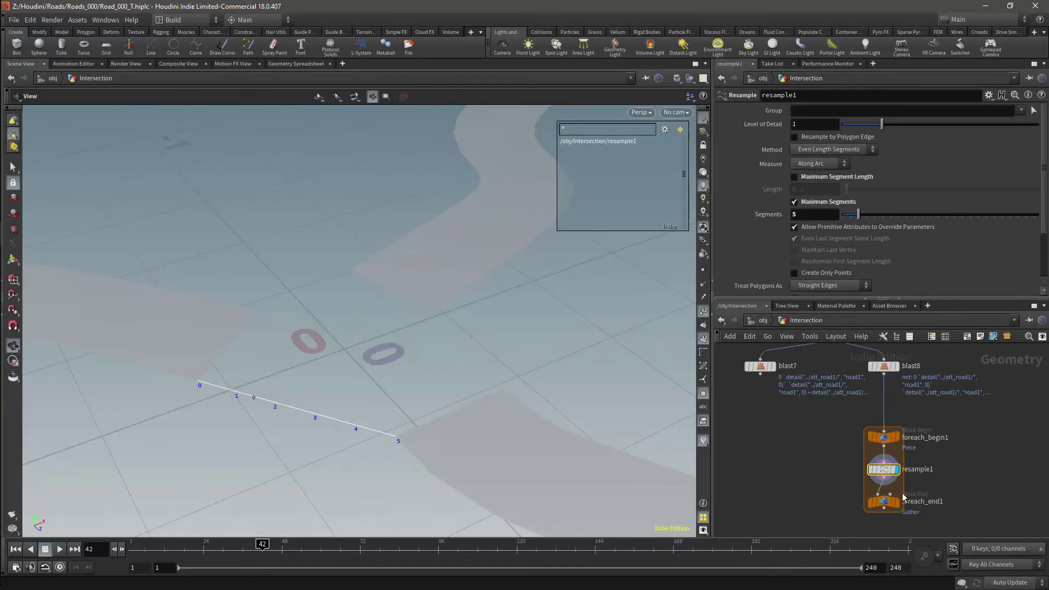
pyautogui.moveTo(960, 449); pyautogui.dragTo(950, 408, button='middle')
pyautogui.moveTo(874, 462); pyautogui.dragTo(884, 481)
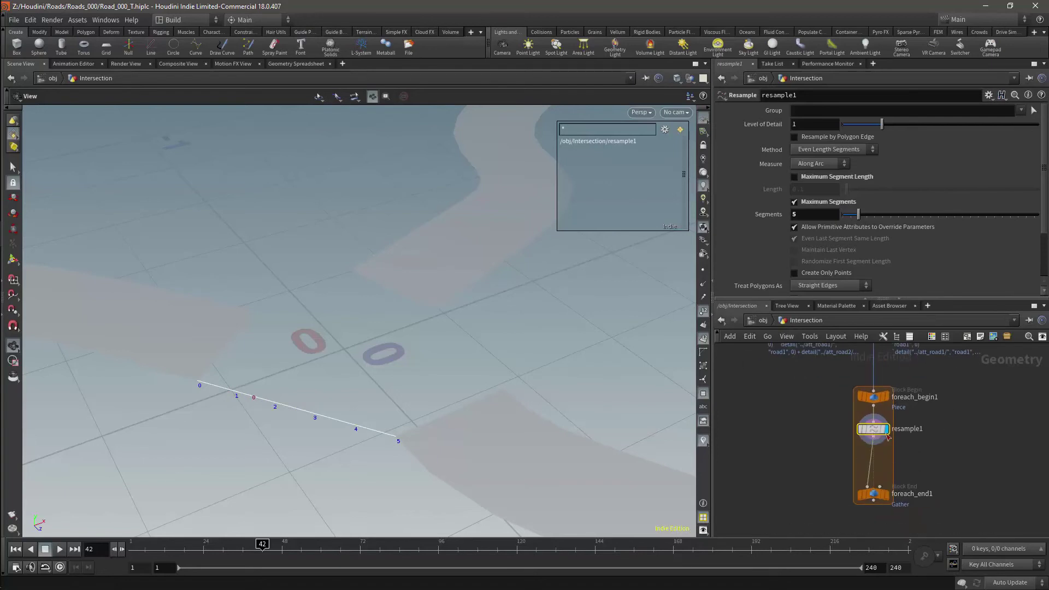
# Step: Insert a PolyFrame node between resample1 and foreach_end1
pyautogui.press('Tab')
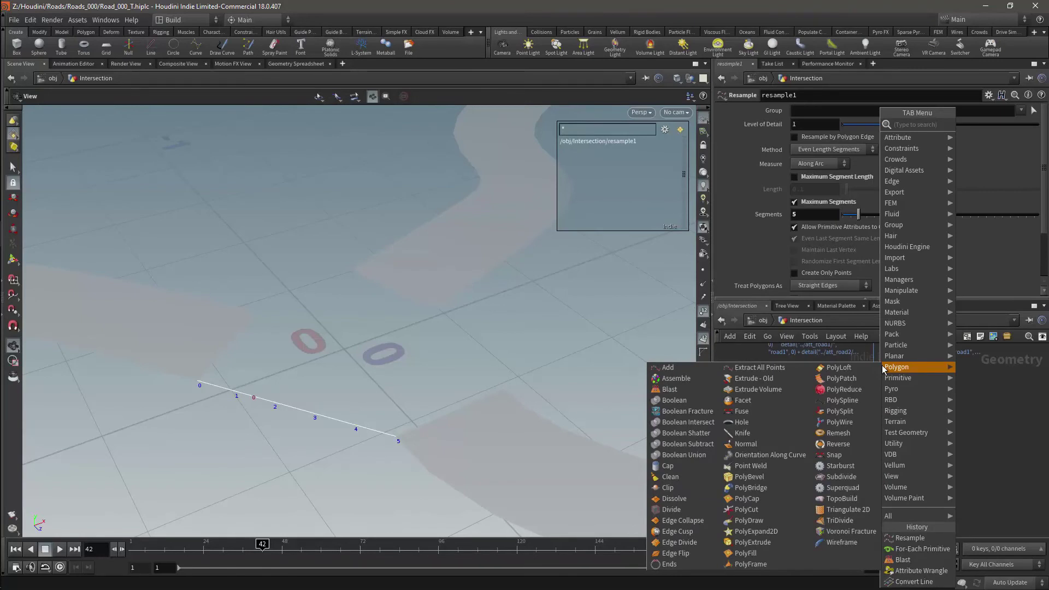
pyautogui.write('polyfra')
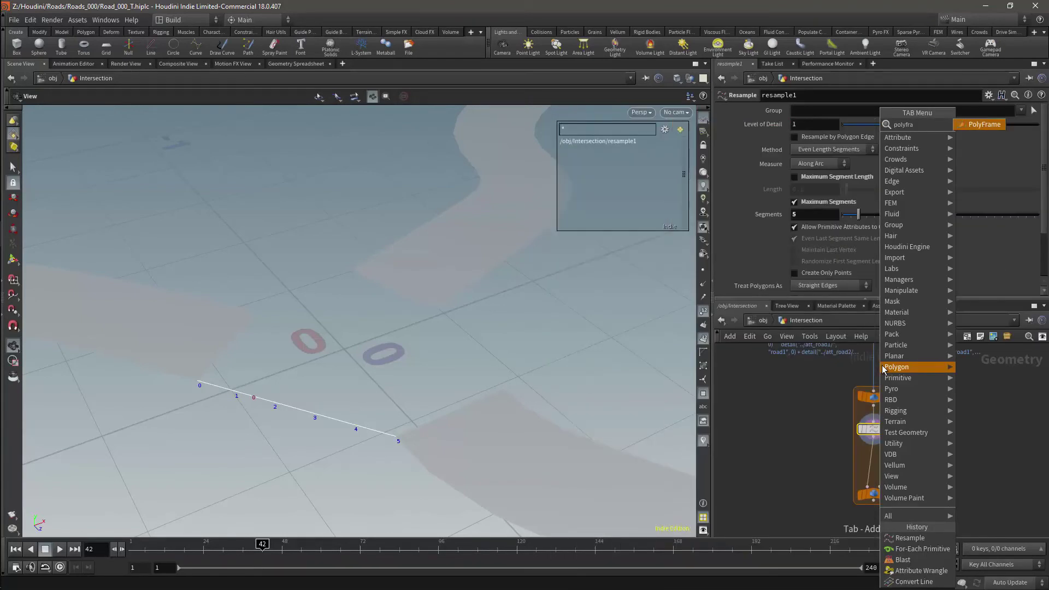
pyautogui.press('Return')
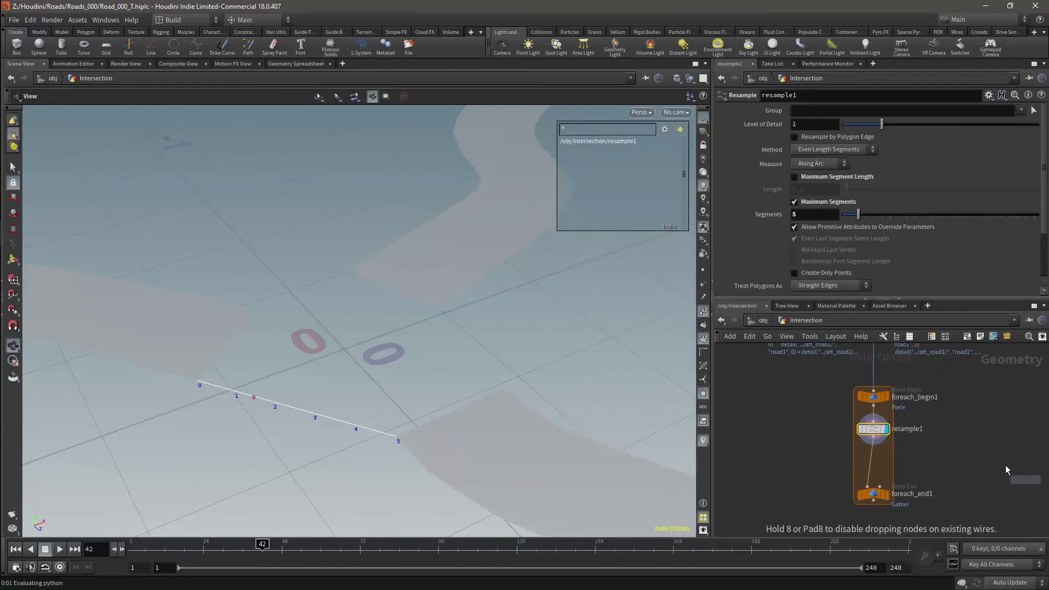
pyautogui.click(874, 459)
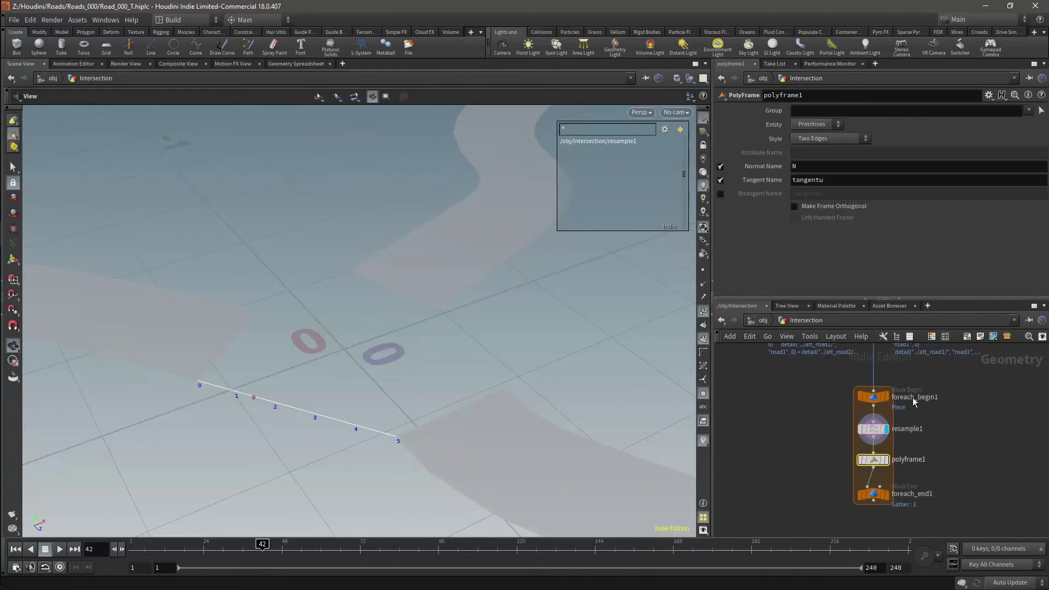
# Step: Set polyframe1's Tangent Name to N, turn off Normal Name, and display it
pyautogui.click(795, 167)
pyautogui.moveTo(794, 168); pyautogui.dragTo(811, 183)
pyautogui.click(838, 192)
pyautogui.click(753, 167)
pyautogui.click(722, 166)
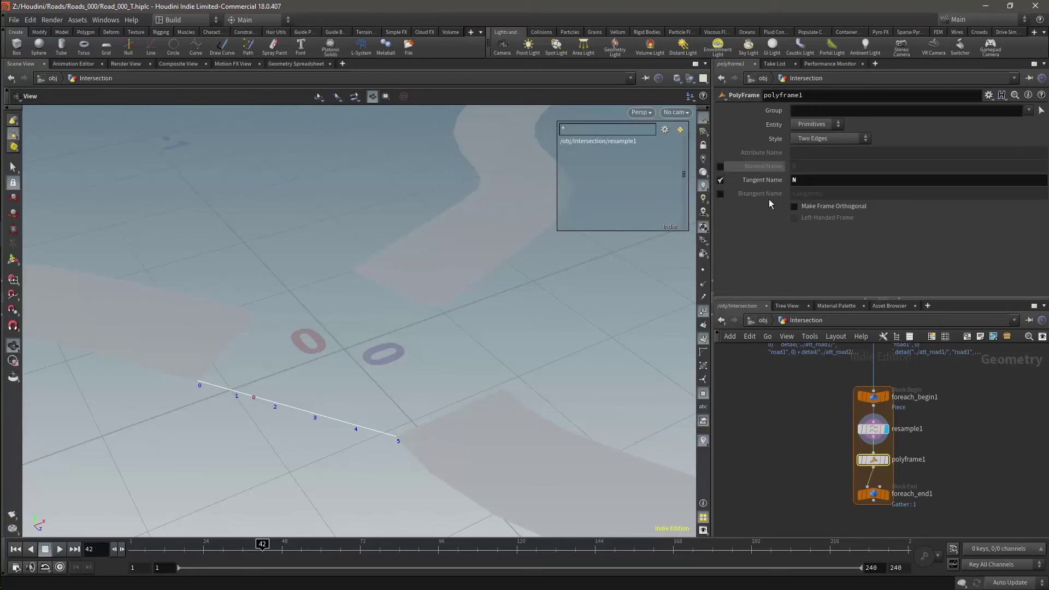
pyautogui.click(885, 460)
pyautogui.moveTo(873, 494); pyautogui.dragTo(873, 513)
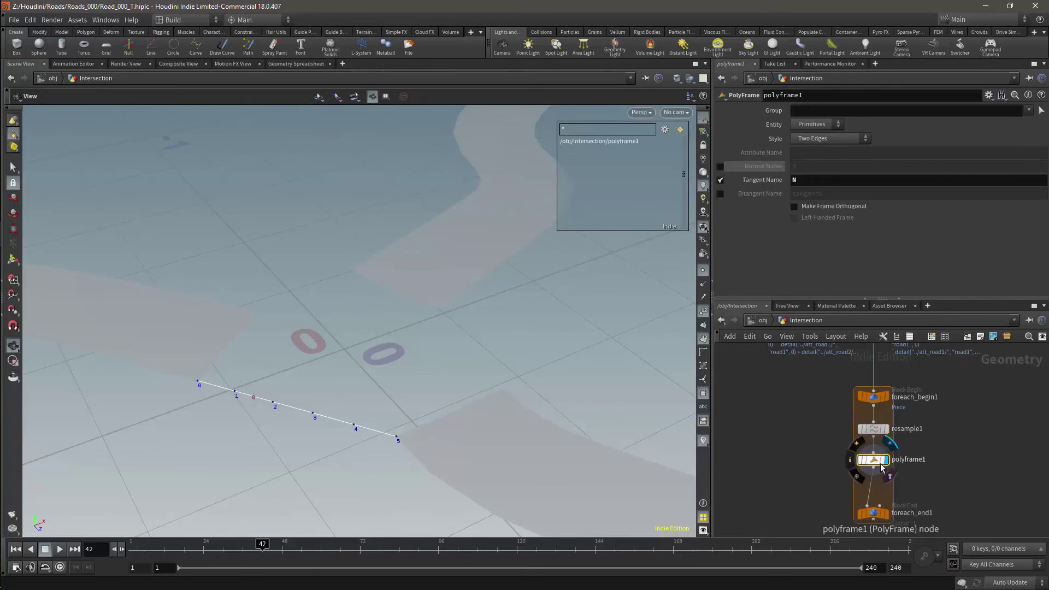
# Step: Insert an Attribute Wrangle between polyframe1 and foreach_end1
pyautogui.click(705, 300)
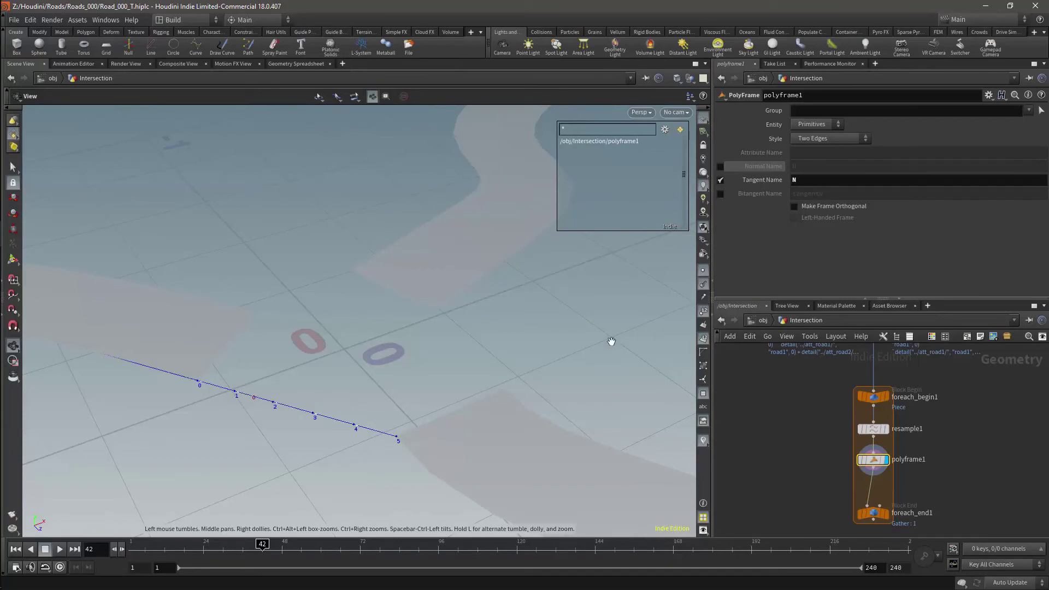
pyautogui.press('Tab')
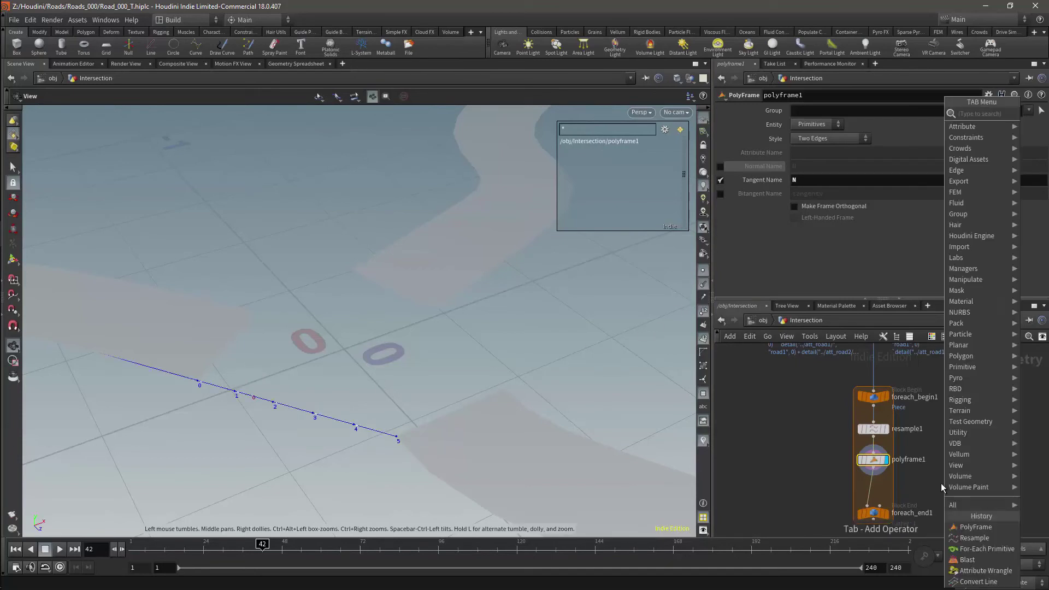
pyautogui.write('at')
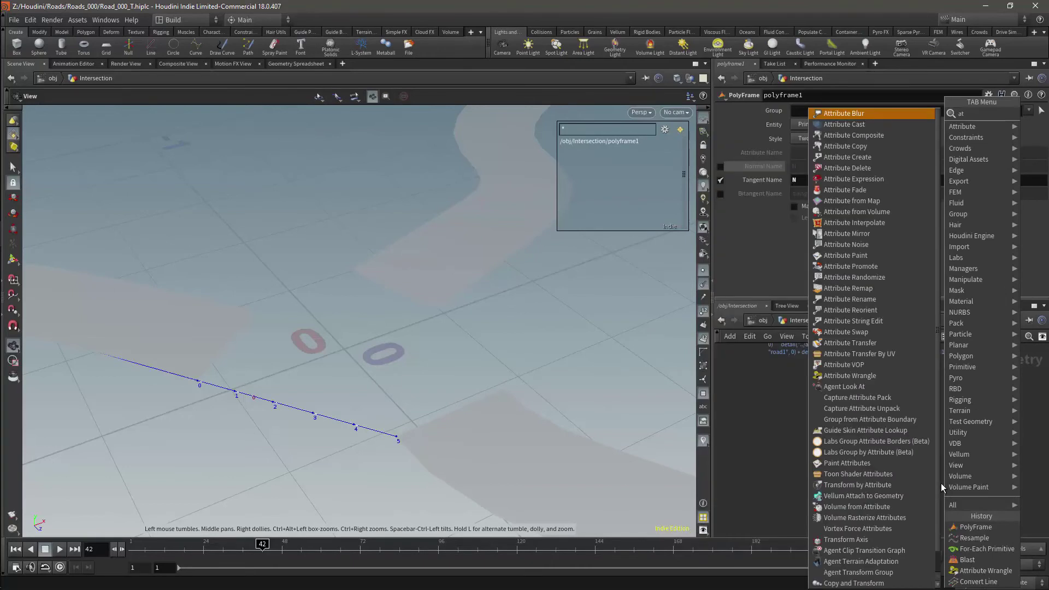
pyautogui.press('Down')
pyautogui.press('Down')
pyautogui.press('Down')
pyautogui.press('Down')
pyautogui.press('Down')
pyautogui.press('Down')
pyautogui.press('Down')
pyautogui.press('Down')
pyautogui.press('Down')
pyautogui.press('Down')
pyautogui.press('Down')
pyautogui.press('Down')
pyautogui.press('Down')
pyautogui.press('Down')
pyautogui.press('Down')
pyautogui.press('Down')
pyautogui.press('Down')
pyautogui.press('Down')
pyautogui.press('Down')
pyautogui.press('Down')
pyautogui.press('Return')
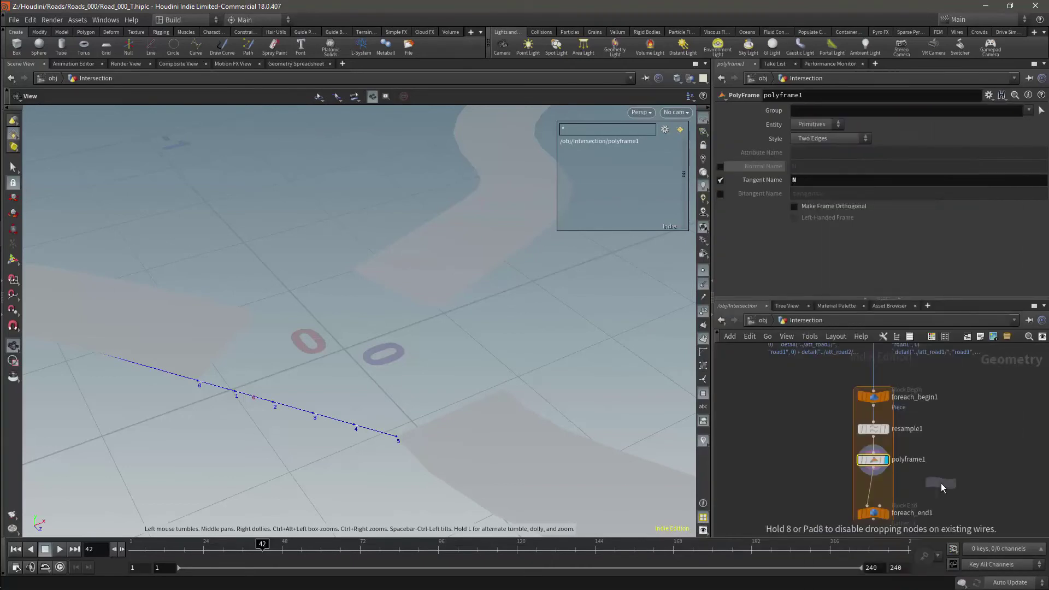
pyautogui.click(877, 484)
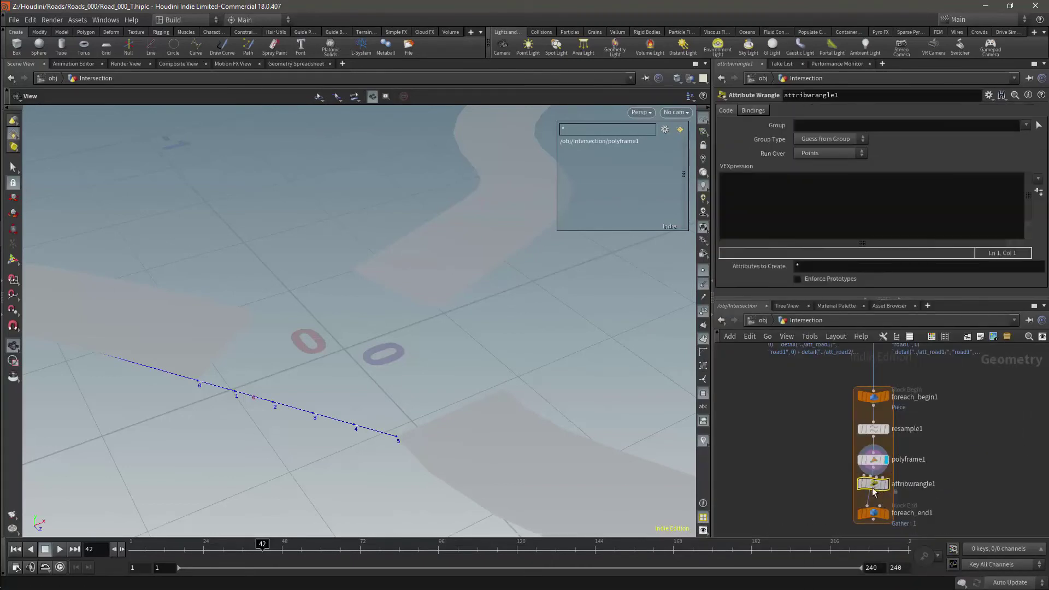
# Step: Enter the VEX code v@Up = set(0,1,0); in the wrangle
pyautogui.click(776, 180)
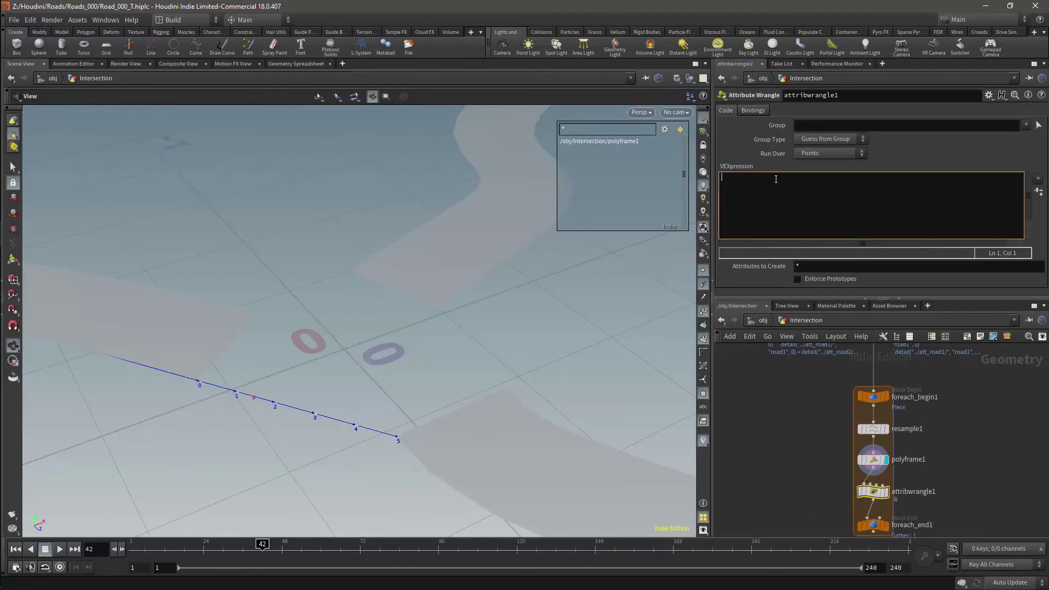
pyautogui.write('v@')
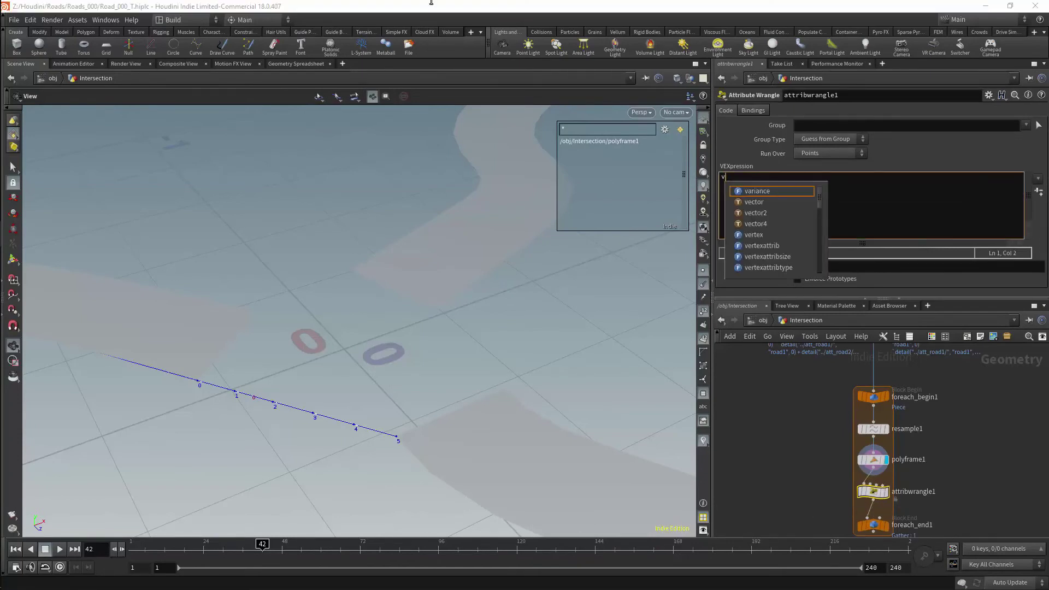
pyautogui.press('Escape')
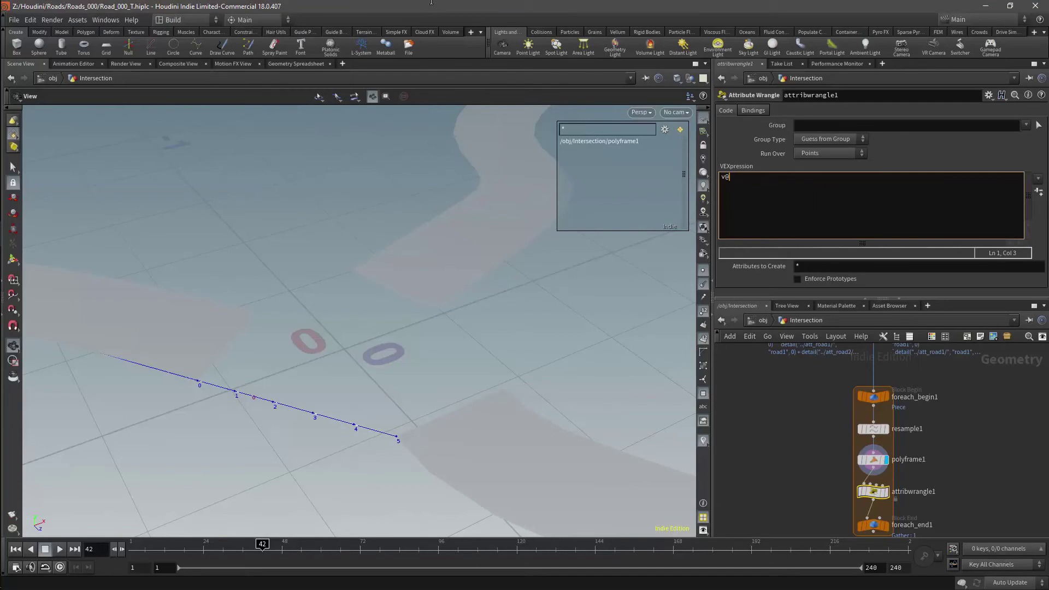
pyautogui.write('Up = set')
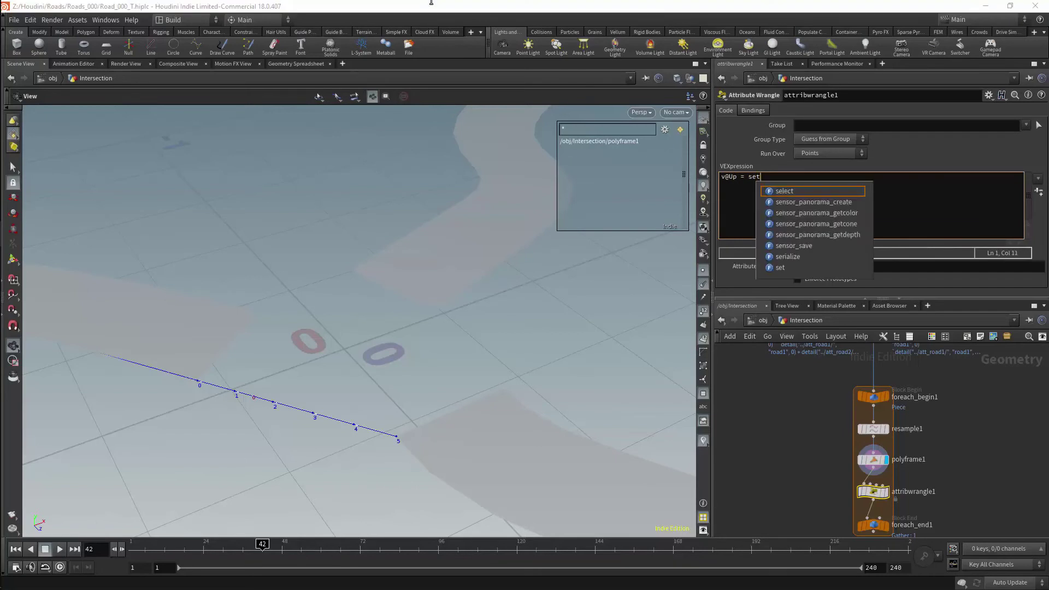
pyautogui.press('Escape')
pyautogui.write('();')
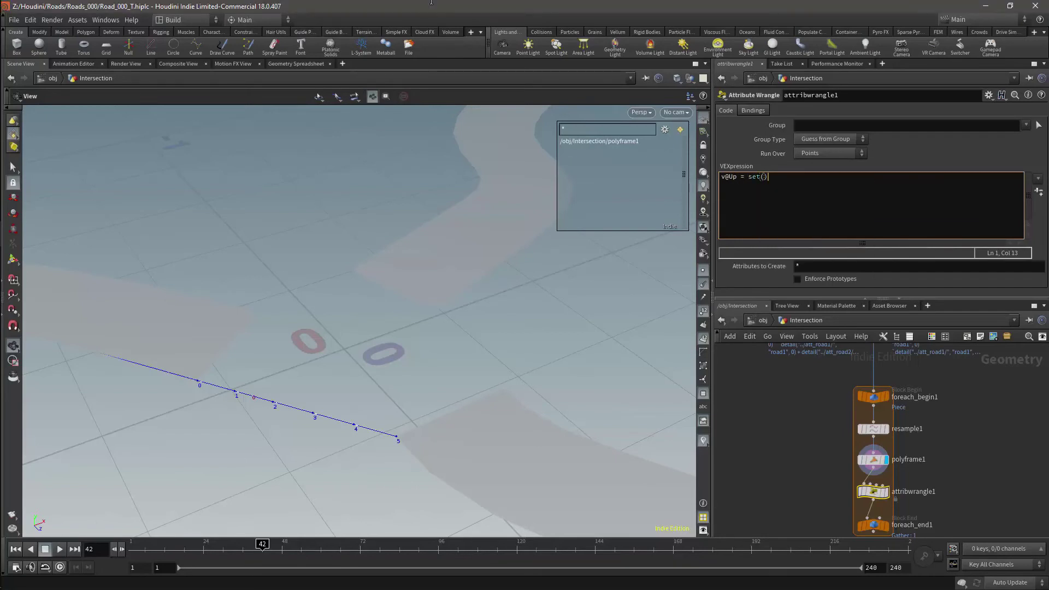
pyautogui.press('Left')
pyautogui.press('Left')
pyautogui.write('0,1,0')
# Step: Add a Visualize node fed by attribwrangle1 and set its display flag
pyautogui.press('Tab')
pyautogui.moveTo(982, 481)
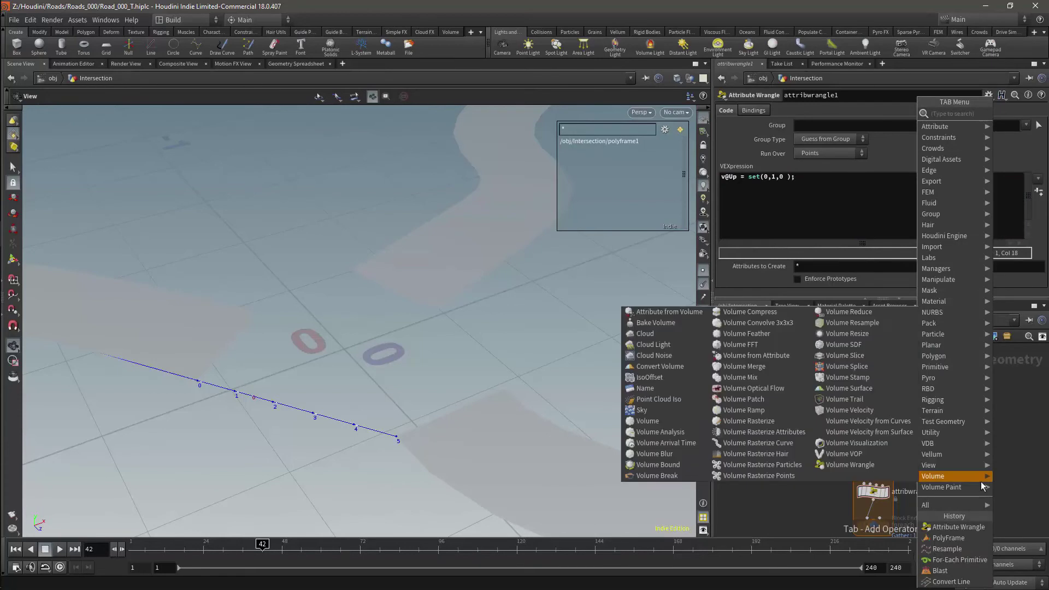
pyautogui.write('vis')
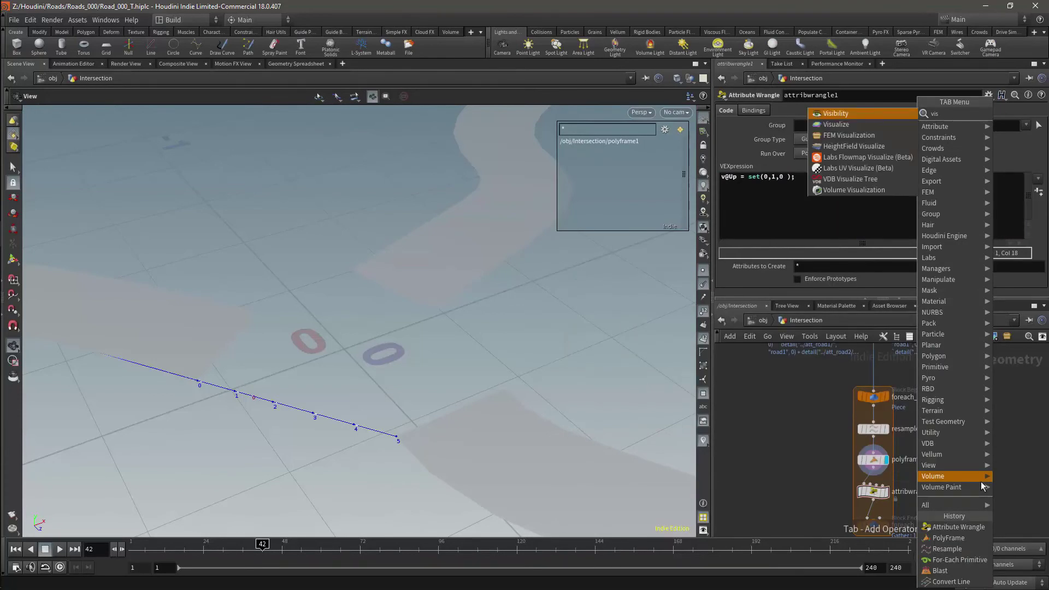
pyautogui.press('Down')
pyautogui.press('Return')
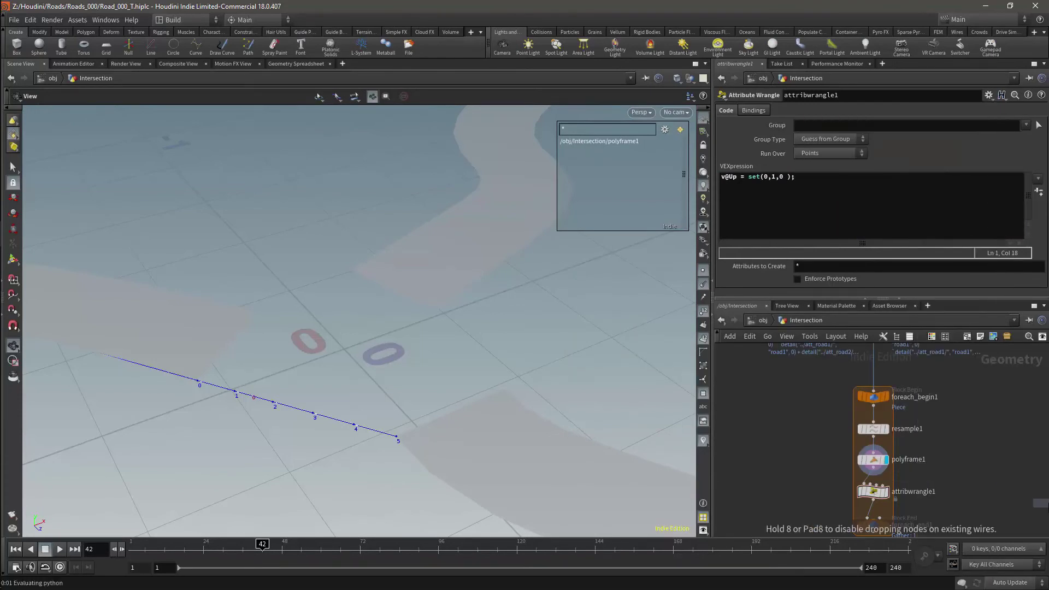
pyautogui.click(1008, 486)
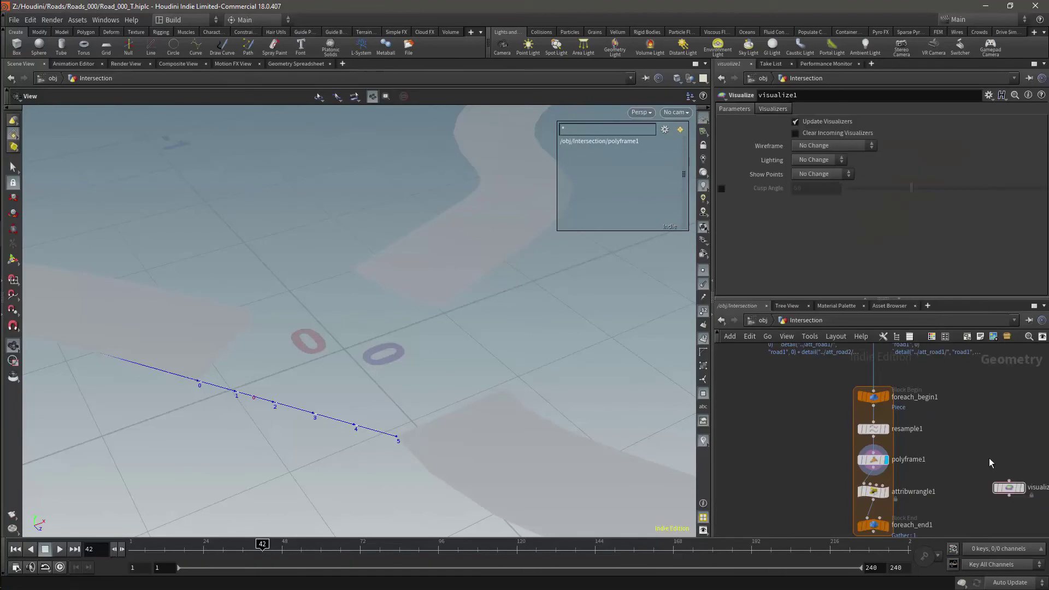
pyautogui.moveTo(991, 461); pyautogui.dragTo(924, 382, button='middle')
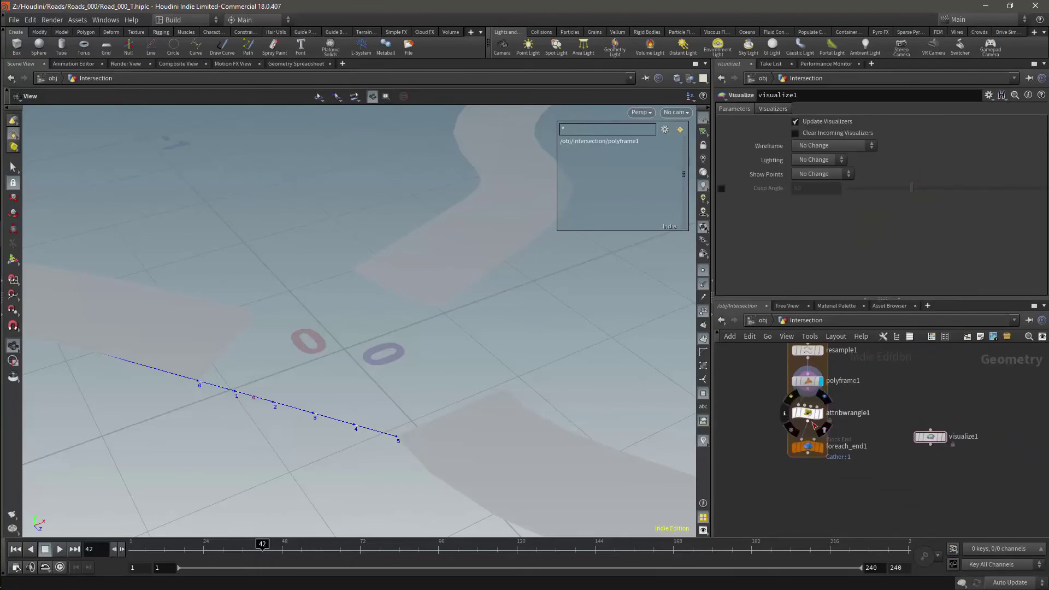
pyautogui.moveTo(808, 422); pyautogui.dragTo(924, 457)
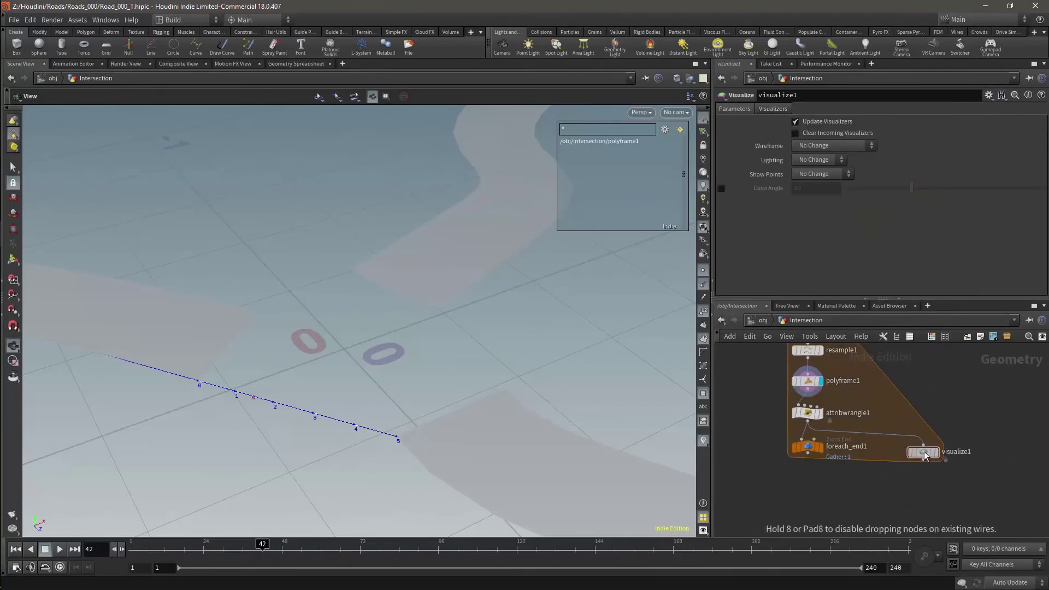
pyautogui.click(936, 451)
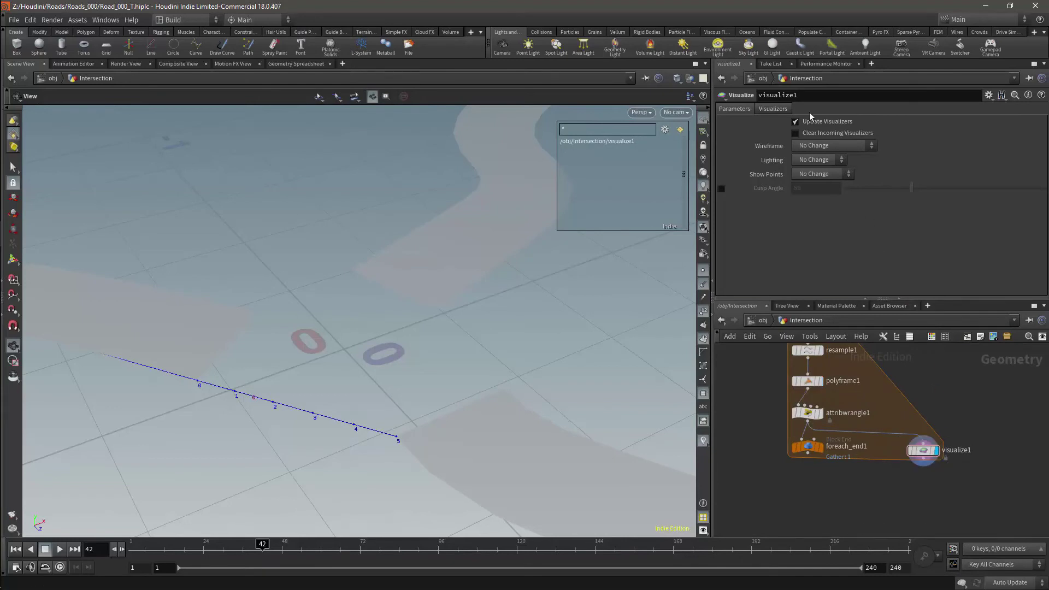
# Step: Make visualize1 draw the Up attribute as Vector-style Marker visualizers
pyautogui.click(768, 109)
pyautogui.click(832, 180)
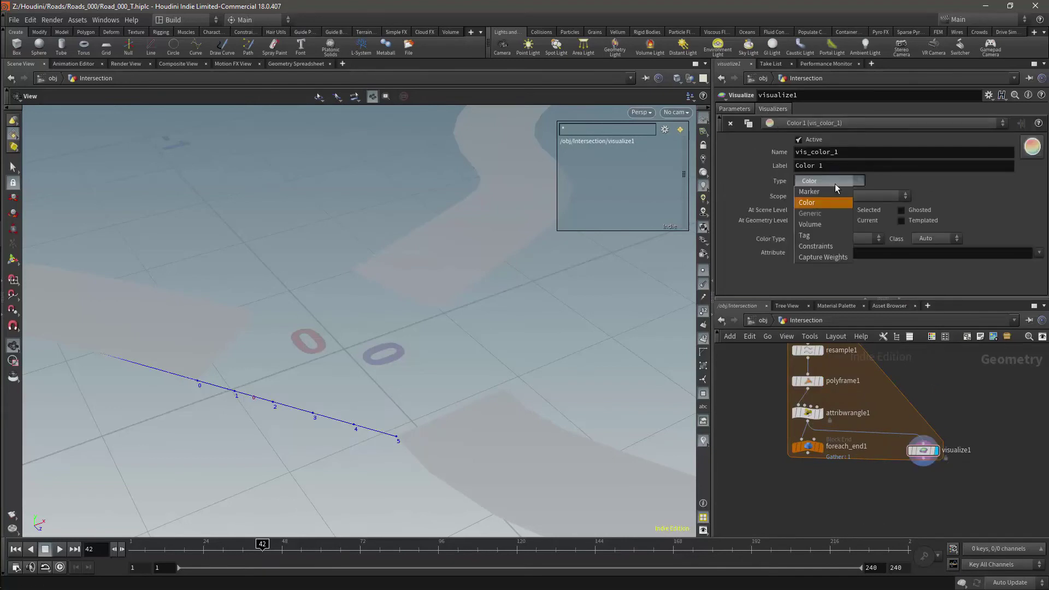
pyautogui.click(828, 193)
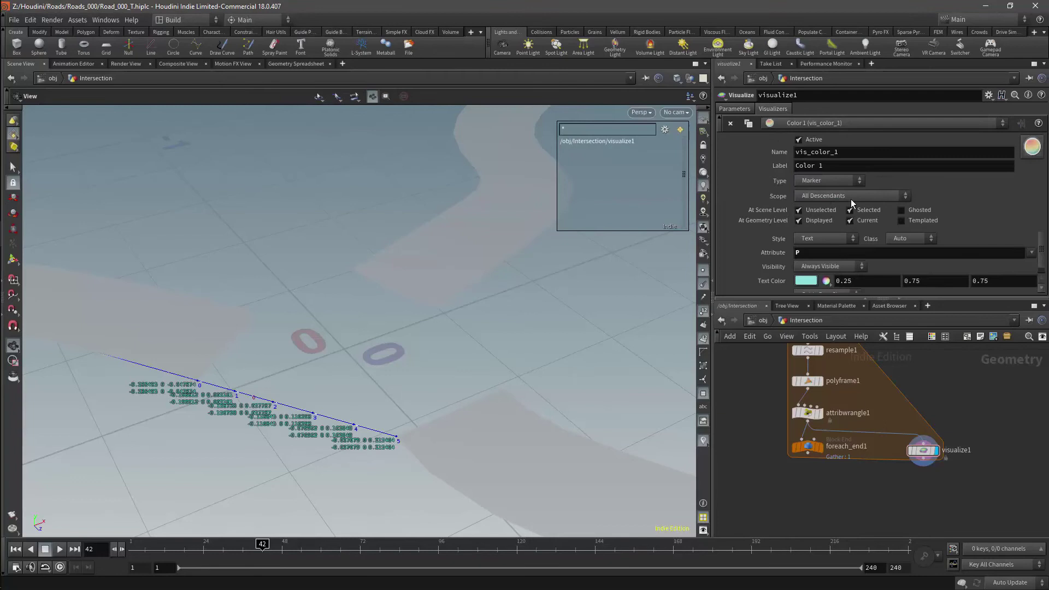
pyautogui.click(852, 239)
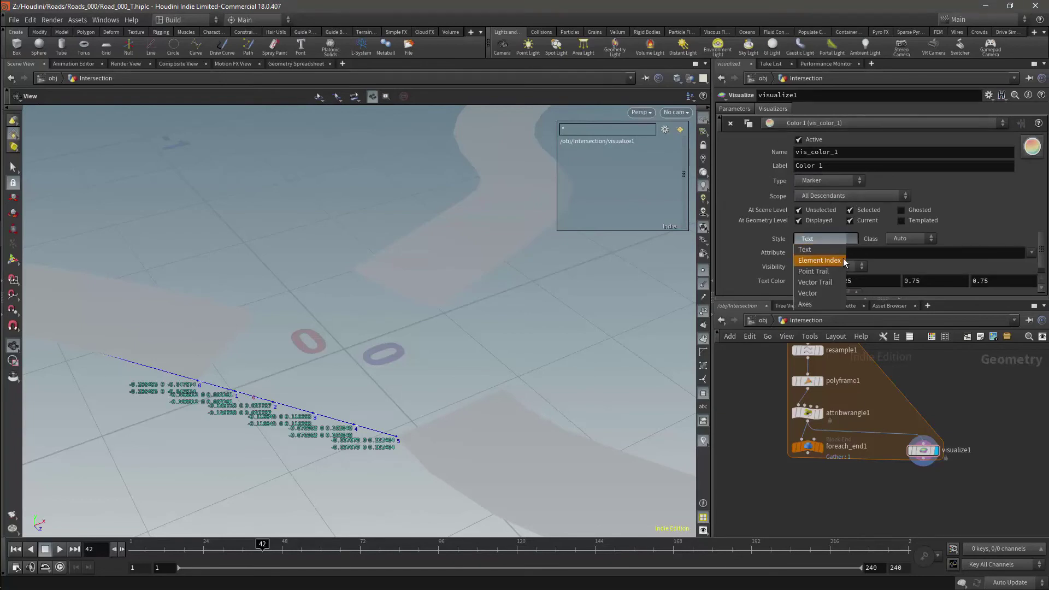
pyautogui.click(828, 294)
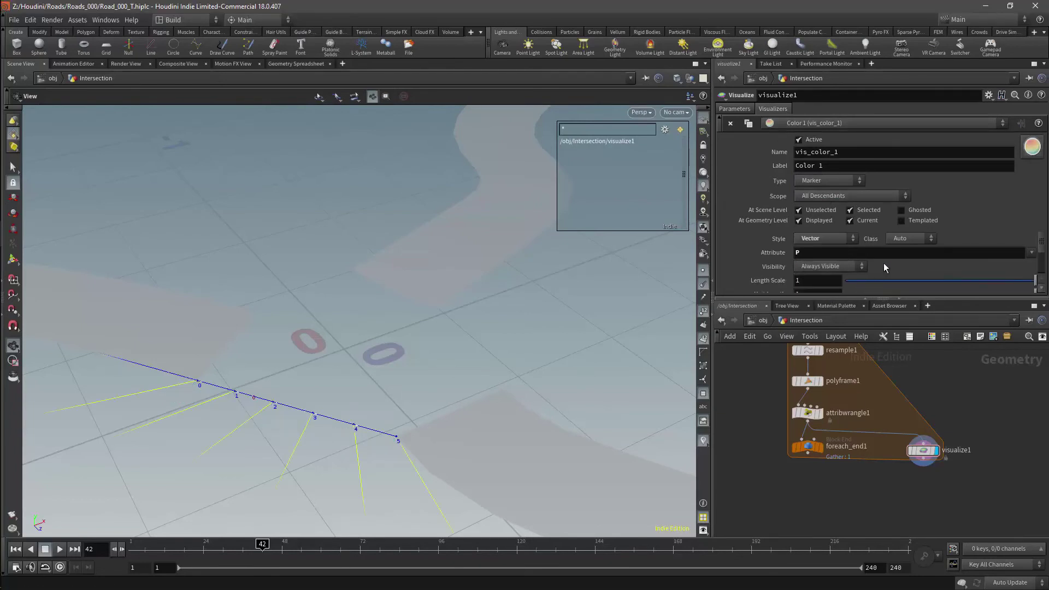
pyautogui.click(804, 252)
pyautogui.write('Up')
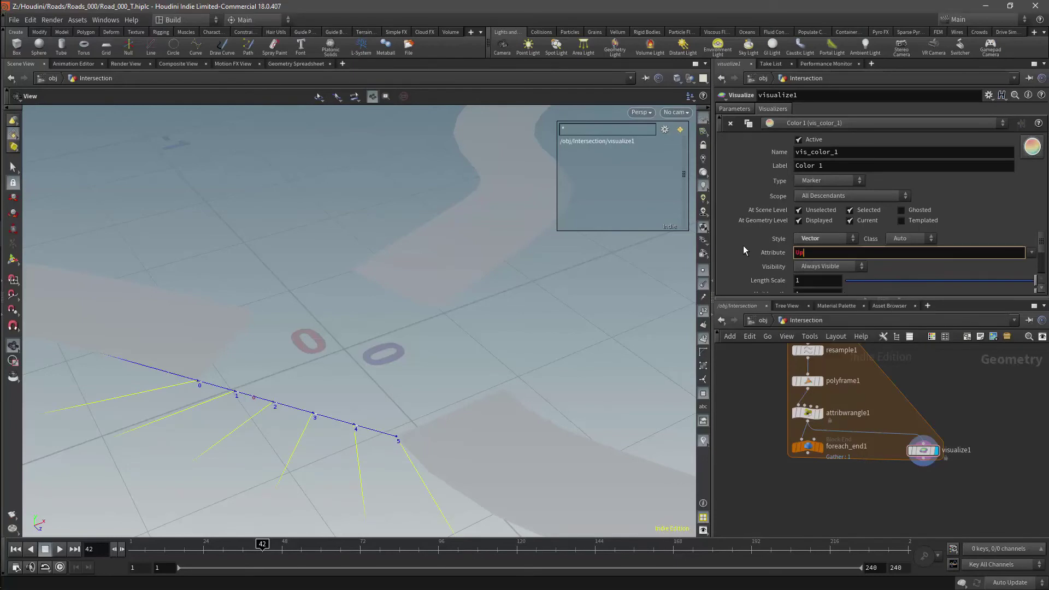
pyautogui.press('Return')
pyautogui.moveTo(424, 300)
pyautogui.keyDown('alt'); pyautogui.mouseDown()
pyautogui.moveTo(389, 297)
pyautogui.moveTo(455, 186)
pyautogui.moveTo(403, 241)
pyautogui.moveTo(423, 245)
pyautogui.moveTo(407, 402)
pyautogui.moveTo(402, 321)
pyautogui.moveTo(420, 287)
pyautogui.mouseUp(); pyautogui.keyUp('alt')
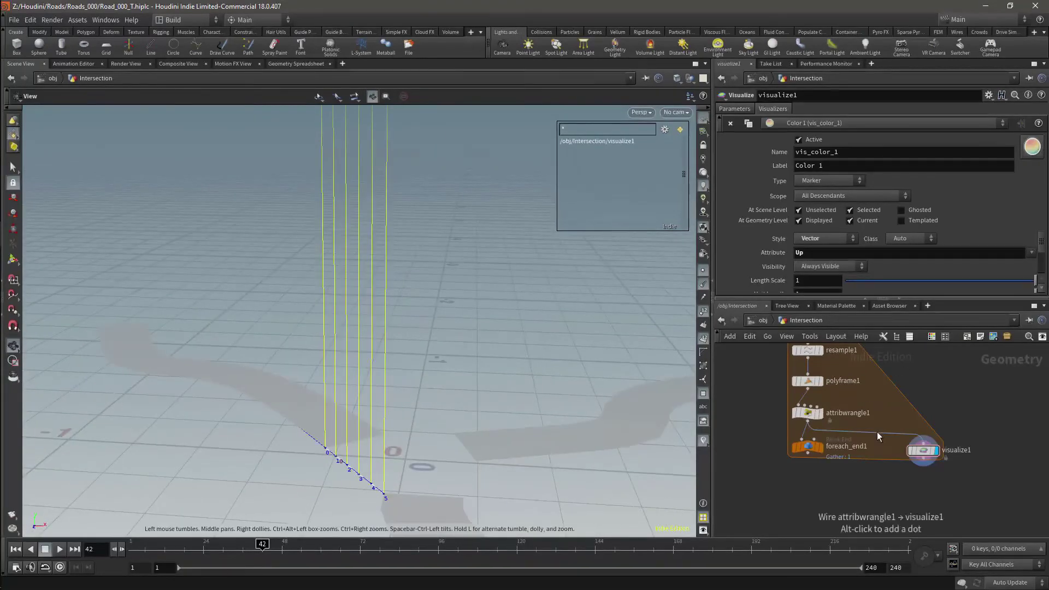
pyautogui.click(807, 413)
pyautogui.click(741, 188)
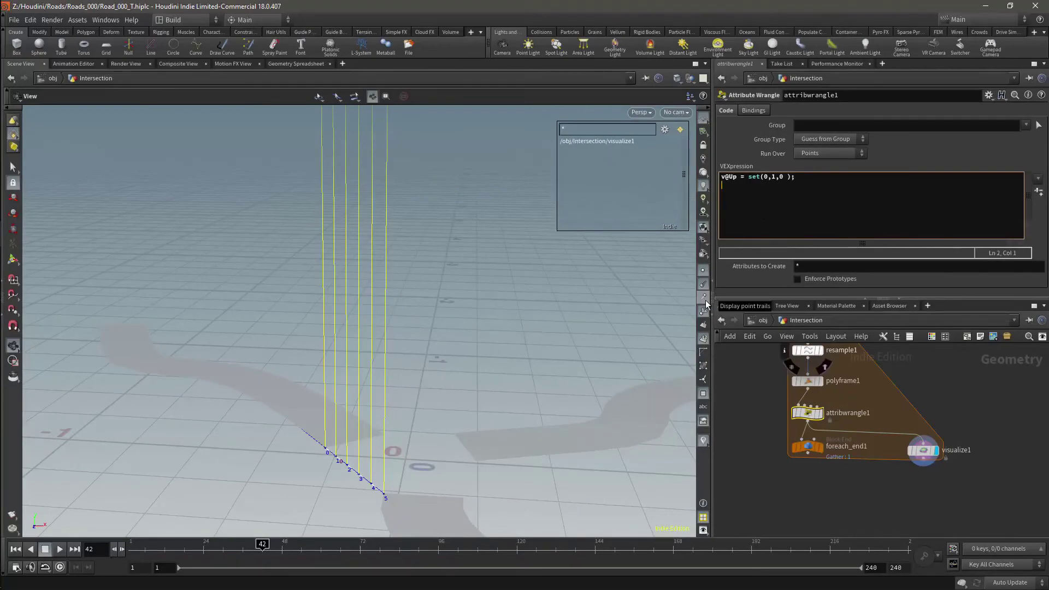
pyautogui.write('v@right = cros')
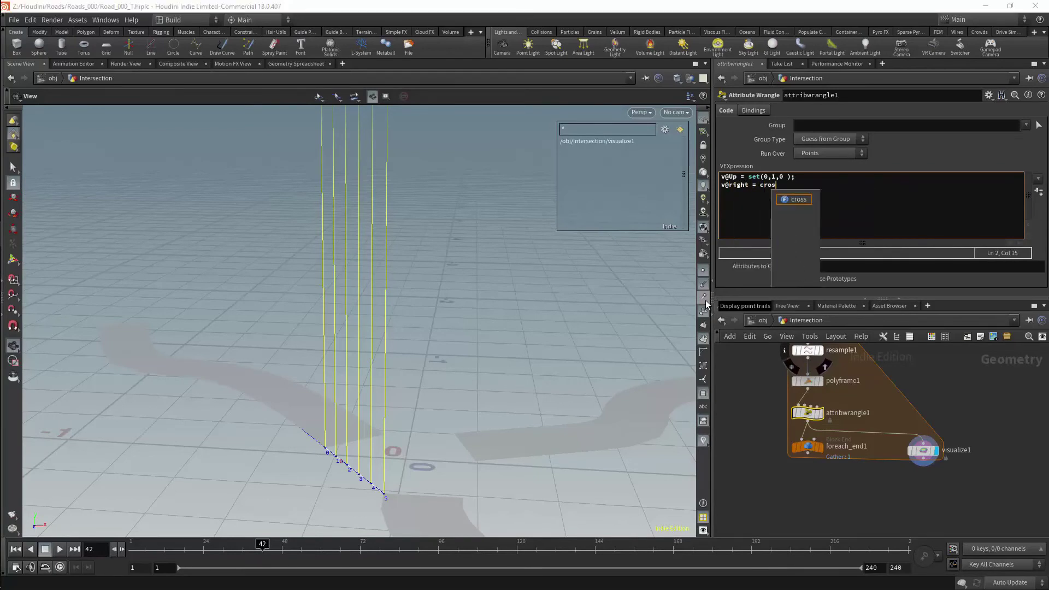
pyautogui.write('s(')
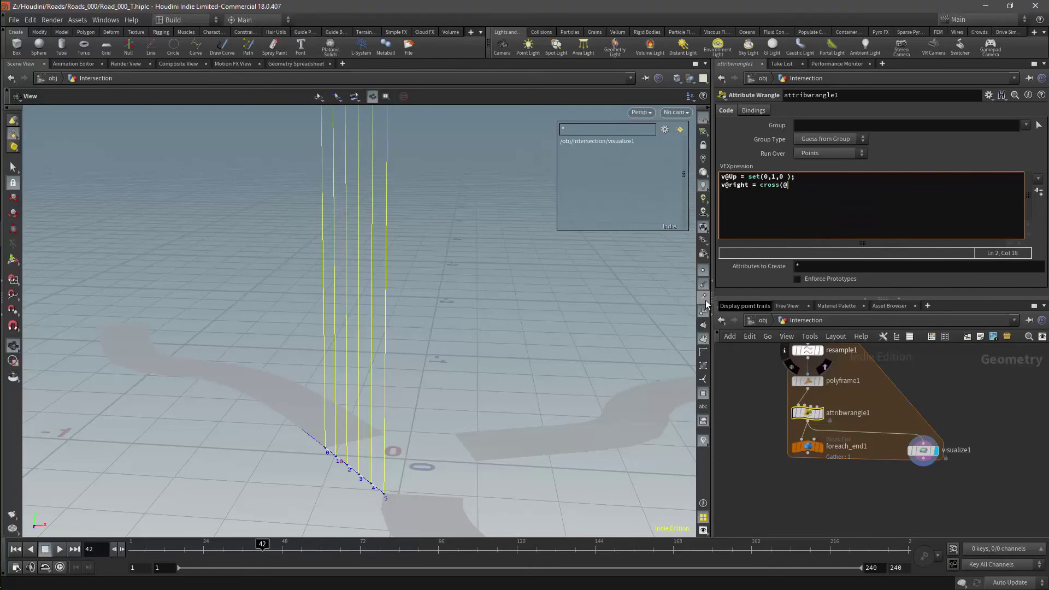
pyautogui.write('@N, @Up);')
pyautogui.press('Return')
# Step: Paste a copy of visualize1 as visualize2 and make it visualize the right attribute
pyautogui.click(924, 450)
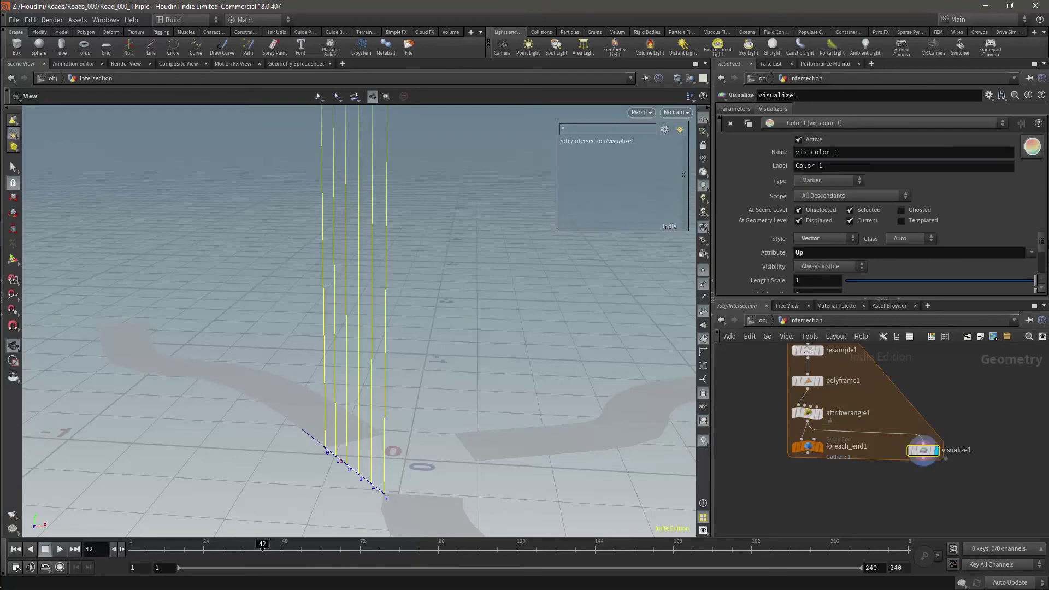
pyautogui.moveTo(1002, 301); pyautogui.dragTo(1000, 355)
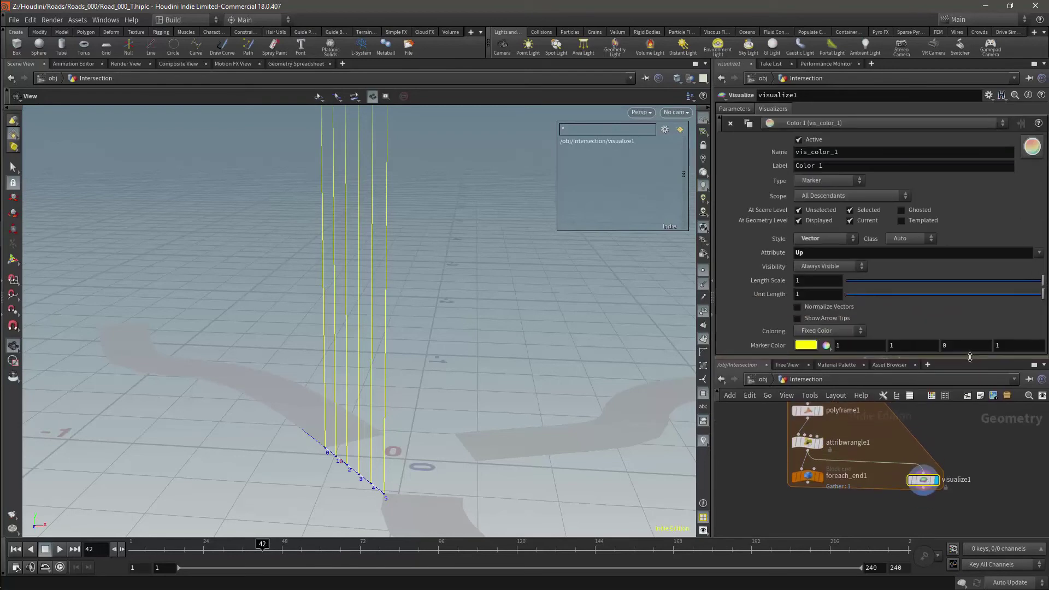
pyautogui.hotkey('ctrl', 'v')
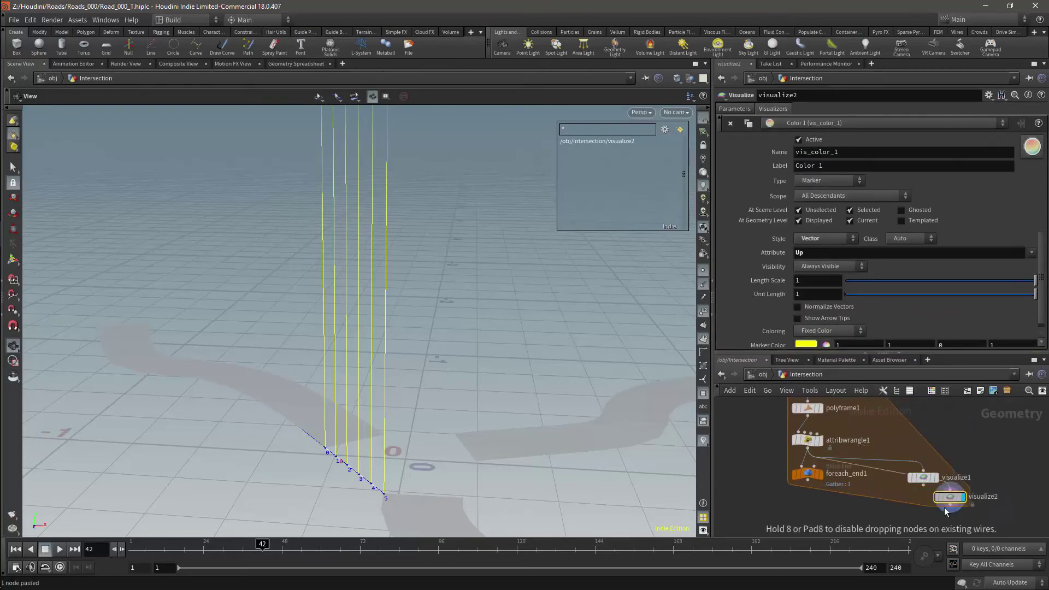
pyautogui.click(927, 489)
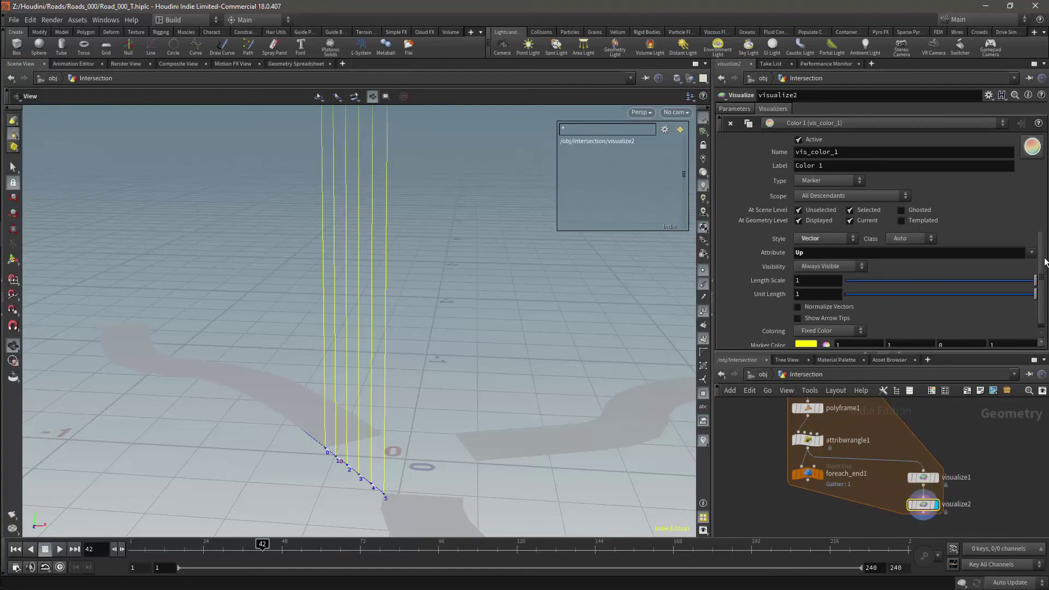
pyautogui.doubleClick(832, 249)
pyautogui.write('right')
pyautogui.press('Return')
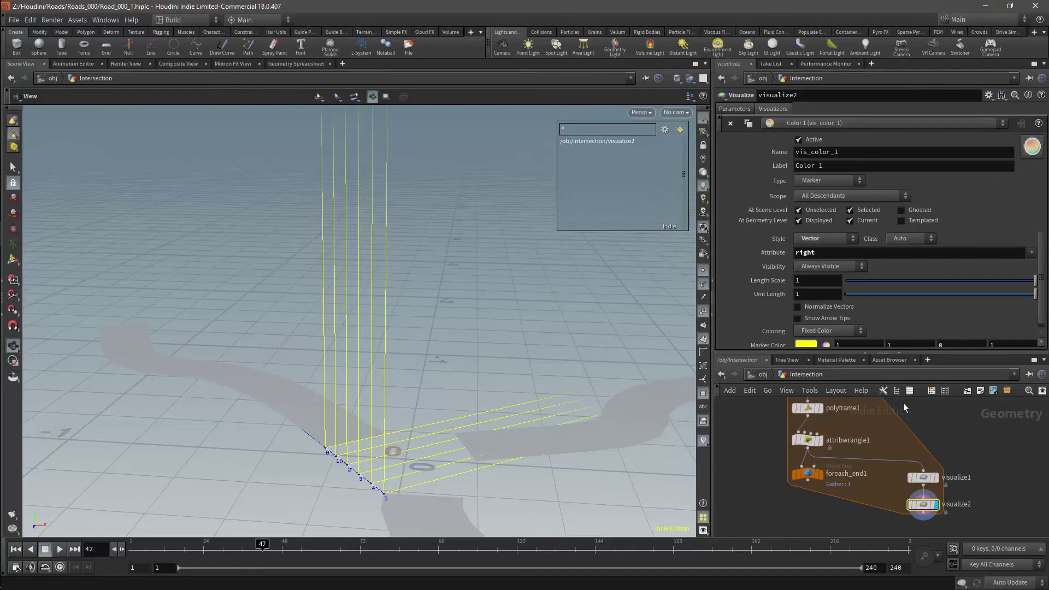
# Step: Set visualize2's marker colour to red and bring up attribwrangle1's code
pyautogui.click(806, 344)
pyautogui.click(764, 266)
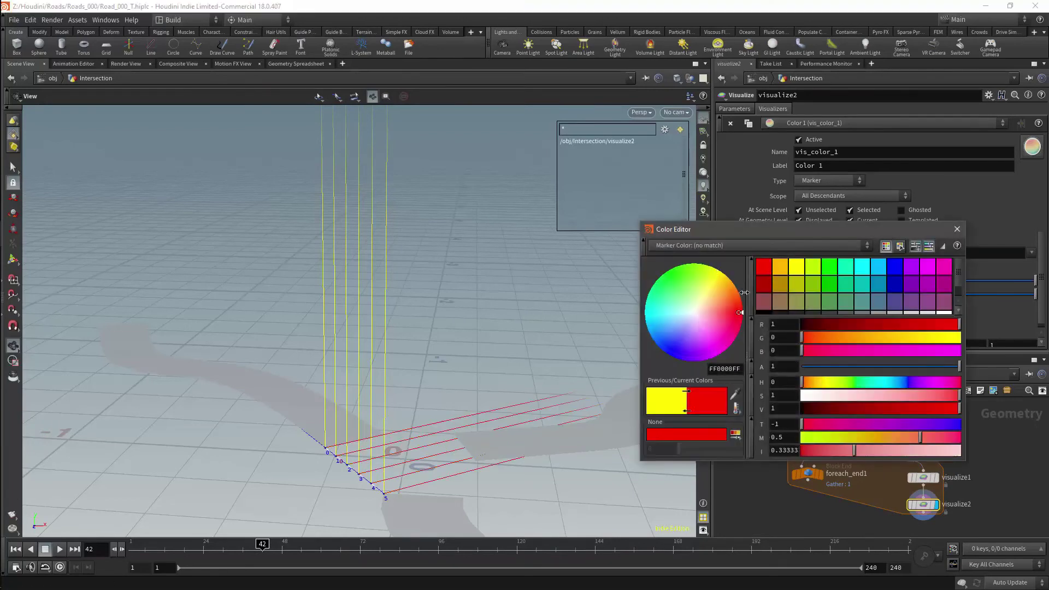
pyautogui.moveTo(902, 229); pyautogui.dragTo(324, 110)
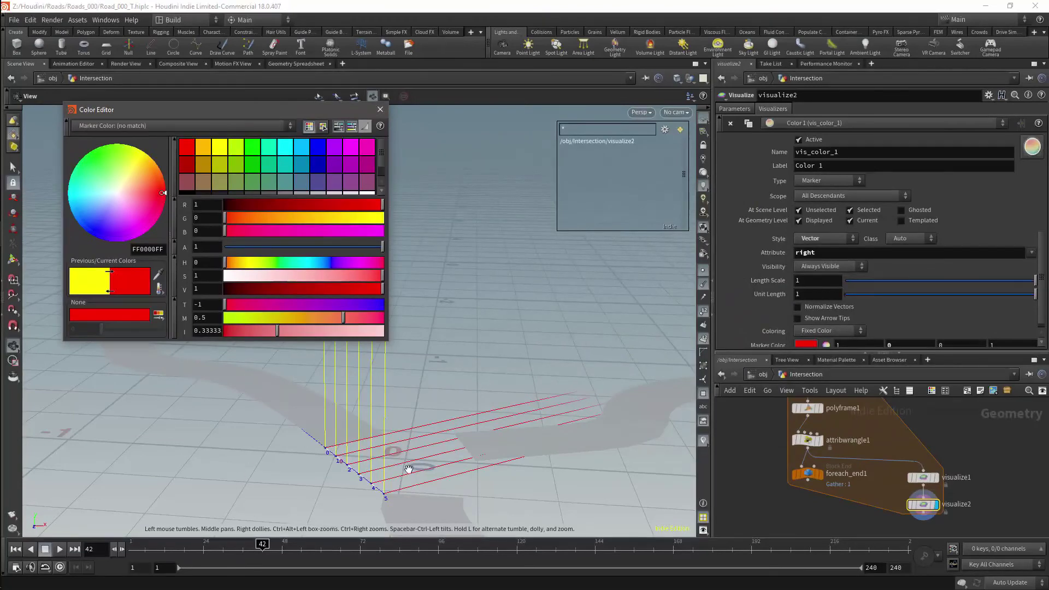
pyautogui.click(808, 439)
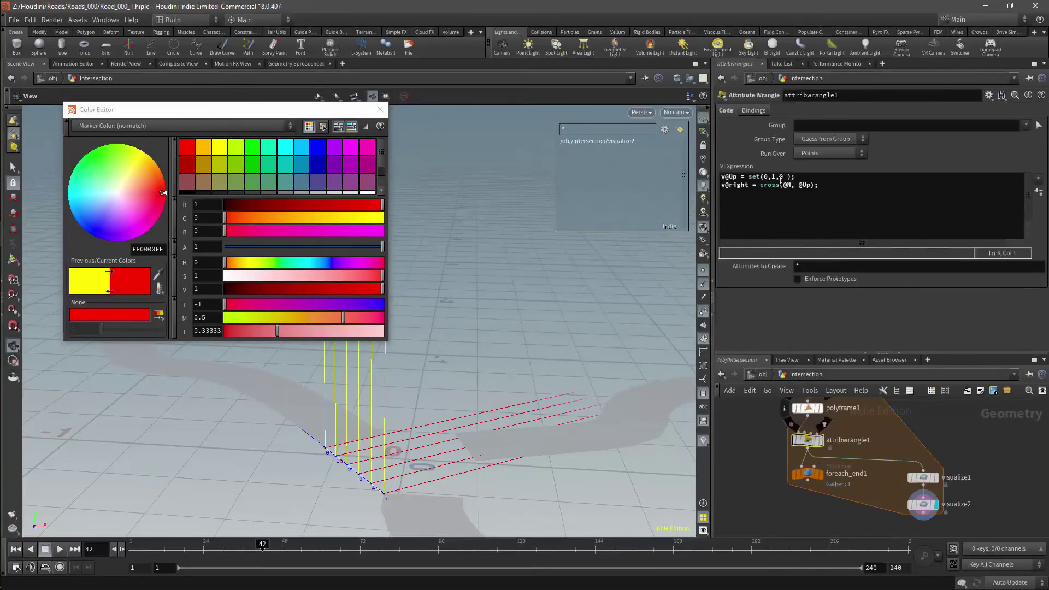
pyautogui.click(791, 197)
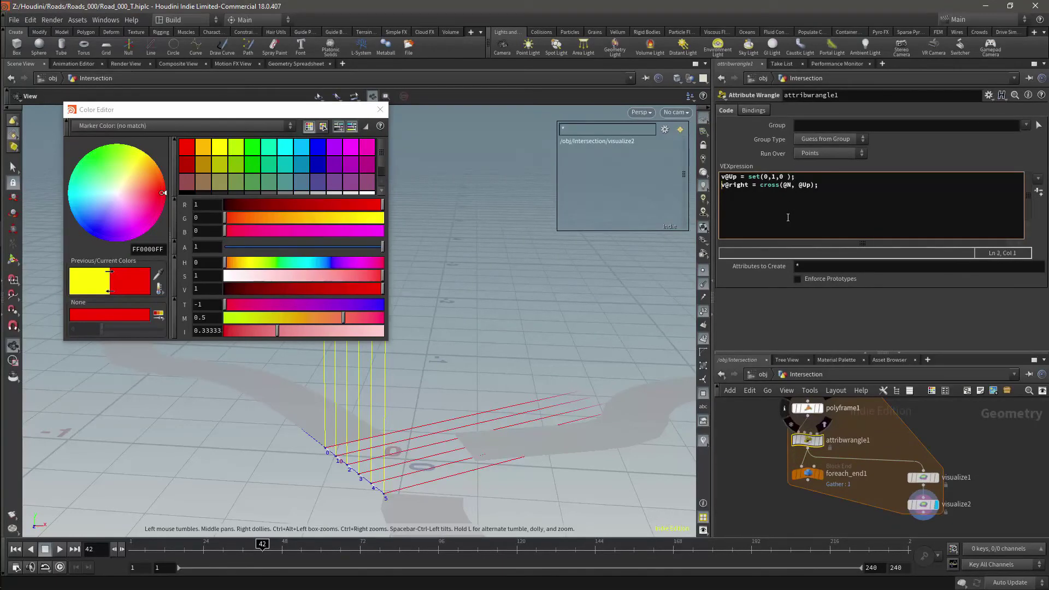
pyautogui.press('Right')
pyautogui.press('Right')
pyautogui.press('Right')
pyautogui.press('Right')
pyautogui.press('Right')
pyautogui.press('Right')
pyautogui.press('Right')
pyautogui.press('Right')
pyautogui.press('Right')
pyautogui.press('Right')
pyautogui.press('Right')
pyautogui.press('Right')
pyautogui.press('Right')
pyautogui.press('Right')
pyautogui.press('Right')
pyautogui.hotkey('shift', 'Right')
pyautogui.hotkey('shift', 'Right')
pyautogui.write('@Up')
pyautogui.click(802, 186)
pyautogui.press('Delete')
pyautogui.press('Delete')
pyautogui.press('Delete')
pyautogui.write('@N')
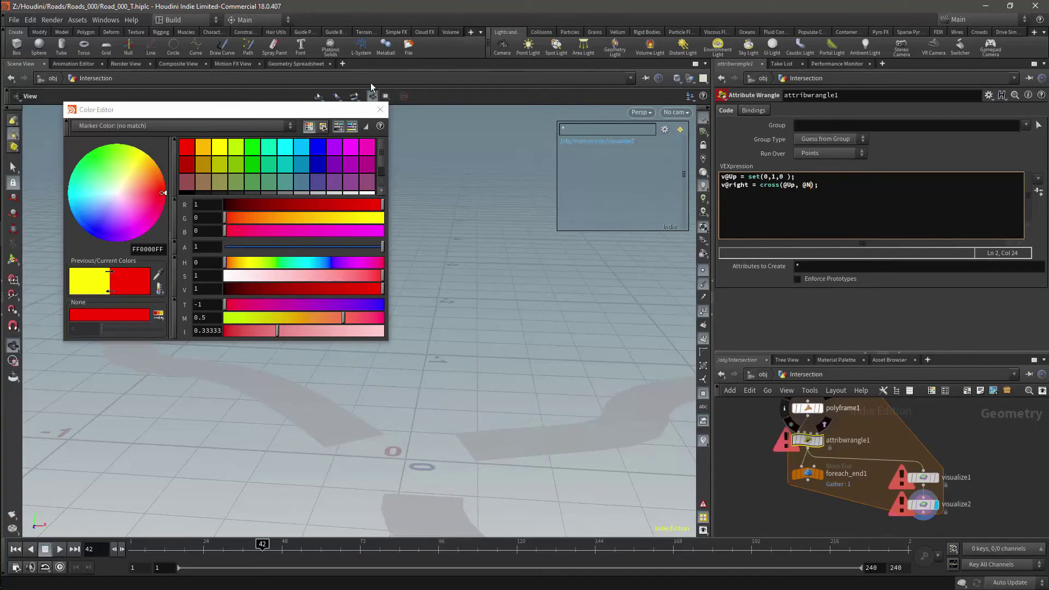
pyautogui.click(972, 146)
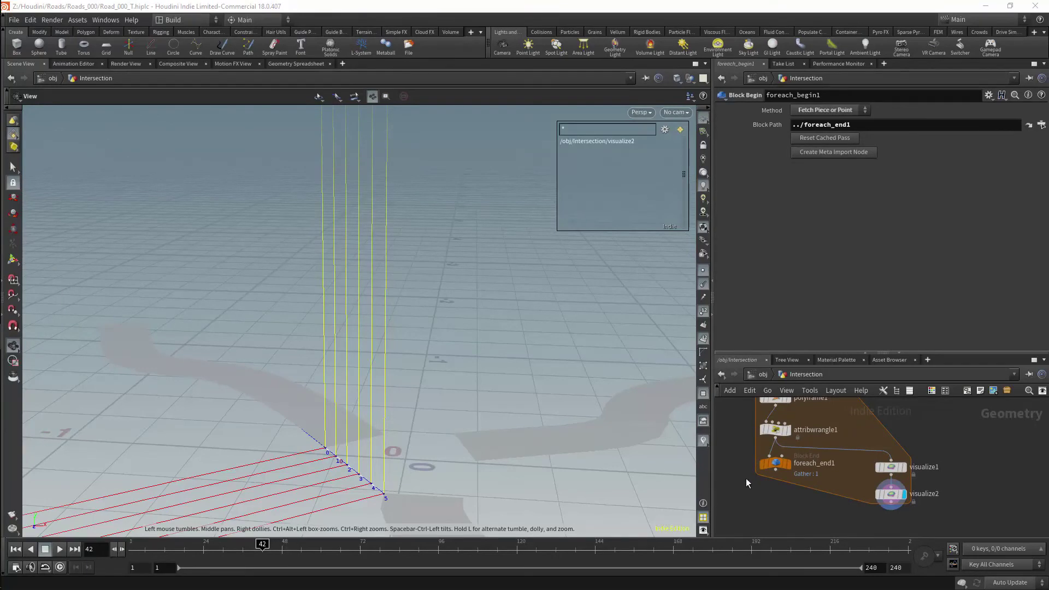
pyautogui.click(777, 433)
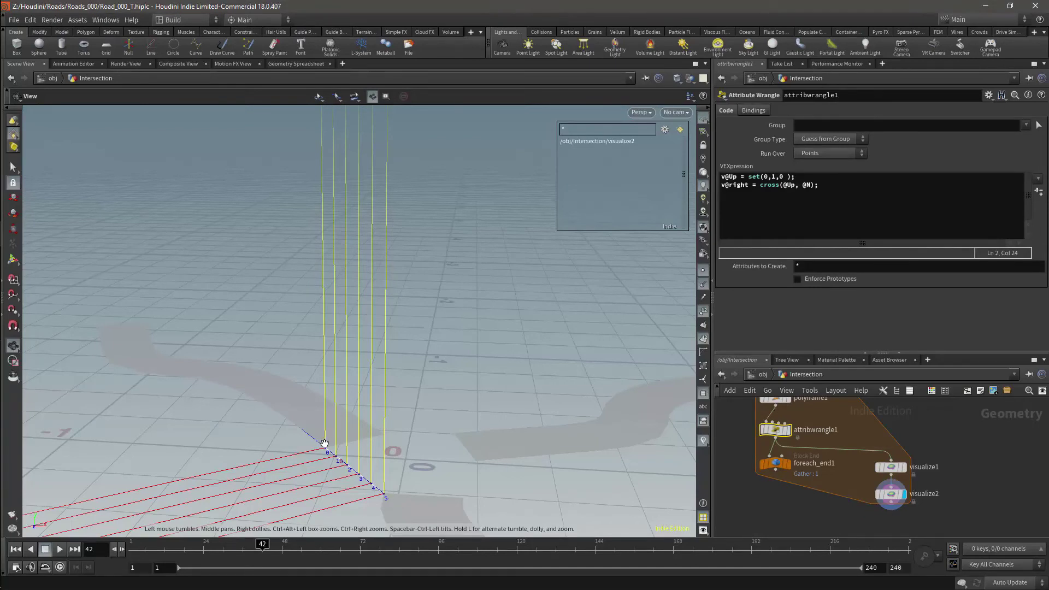
pyautogui.click(730, 226)
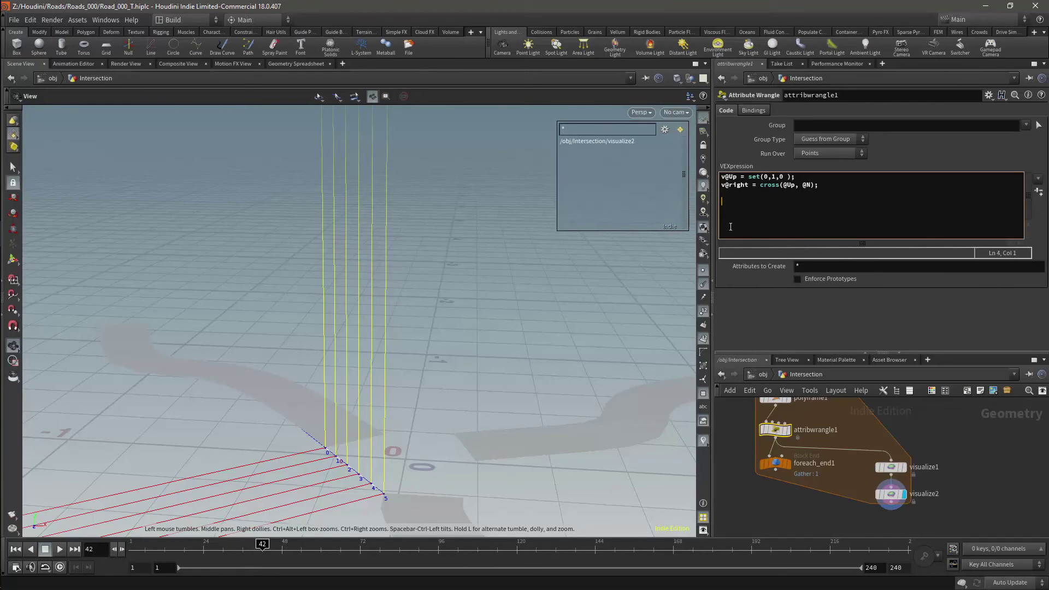
pyautogui.write('f')
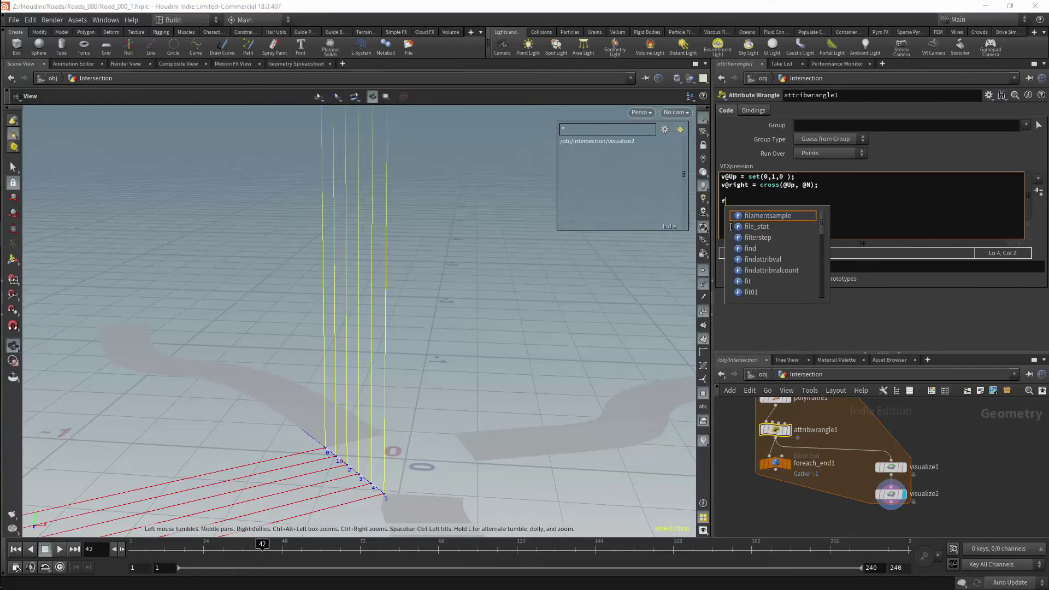
pyautogui.write('@g')
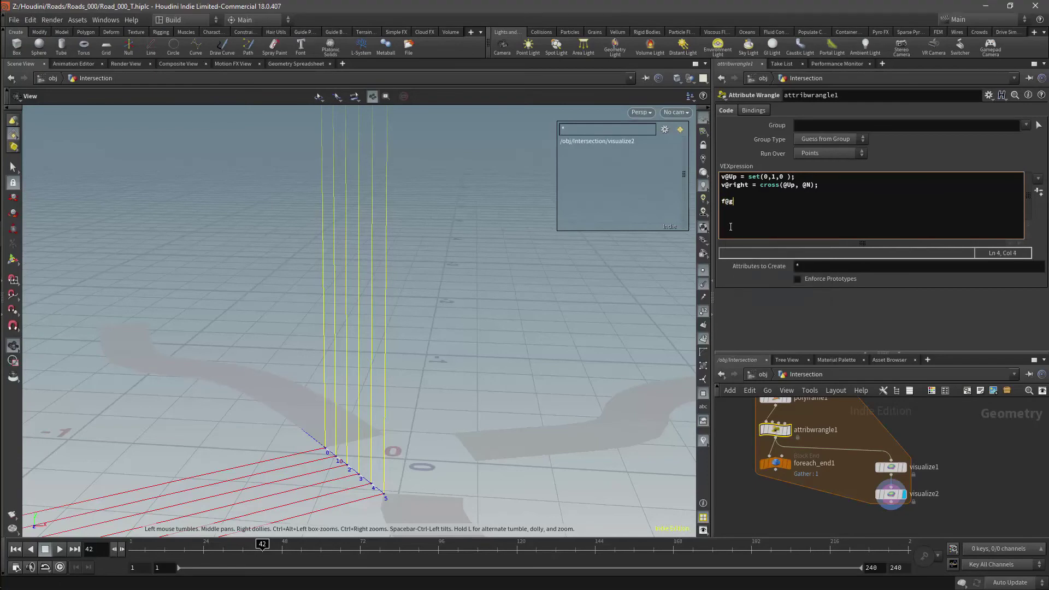
pyautogui.write('rad')
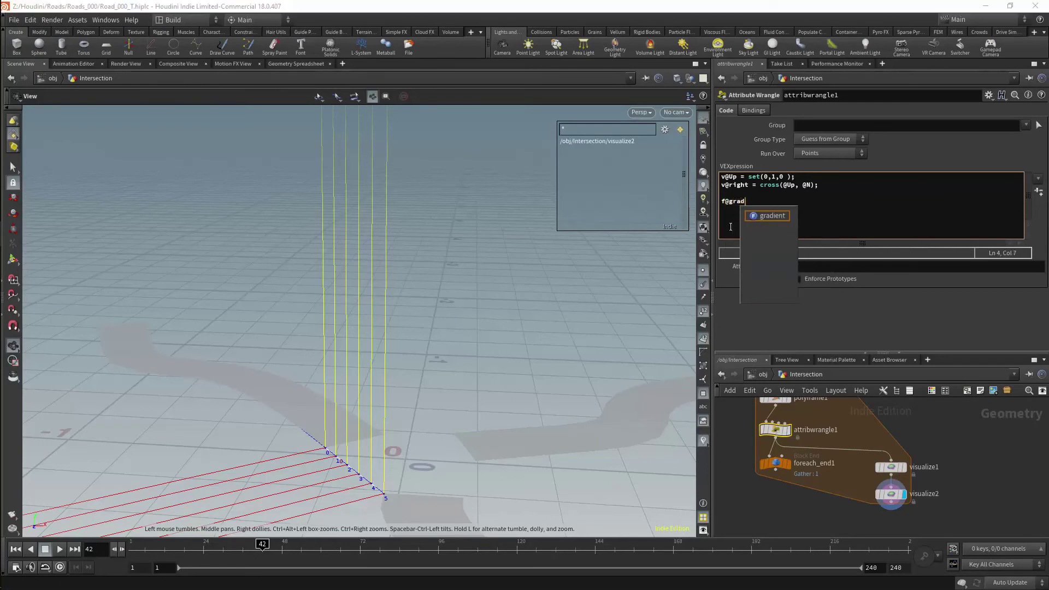
pyautogui.write(' =')
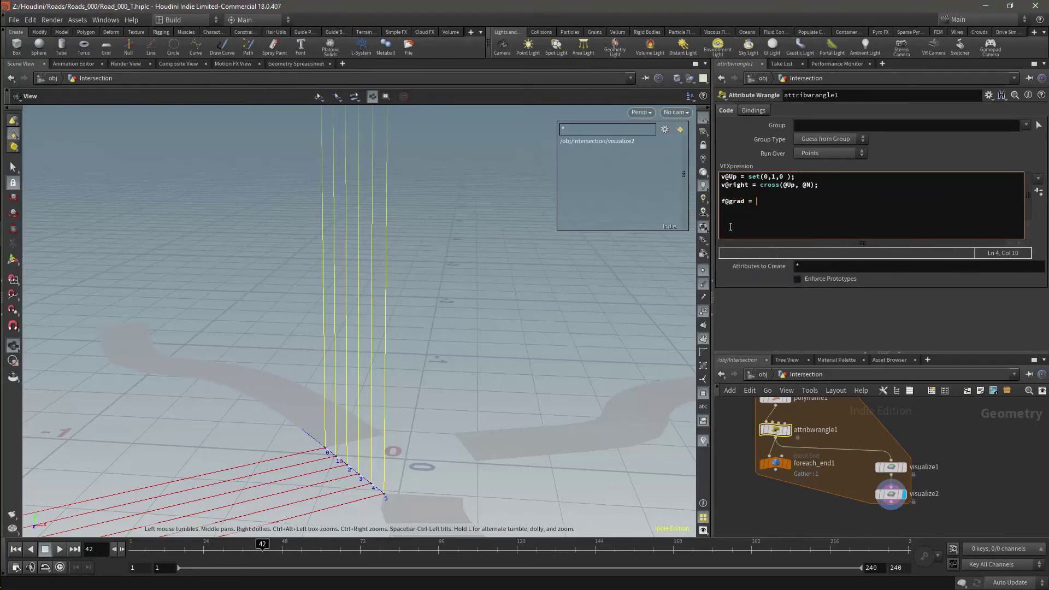
pyautogui.write(' (')
pyautogui.write('float)')
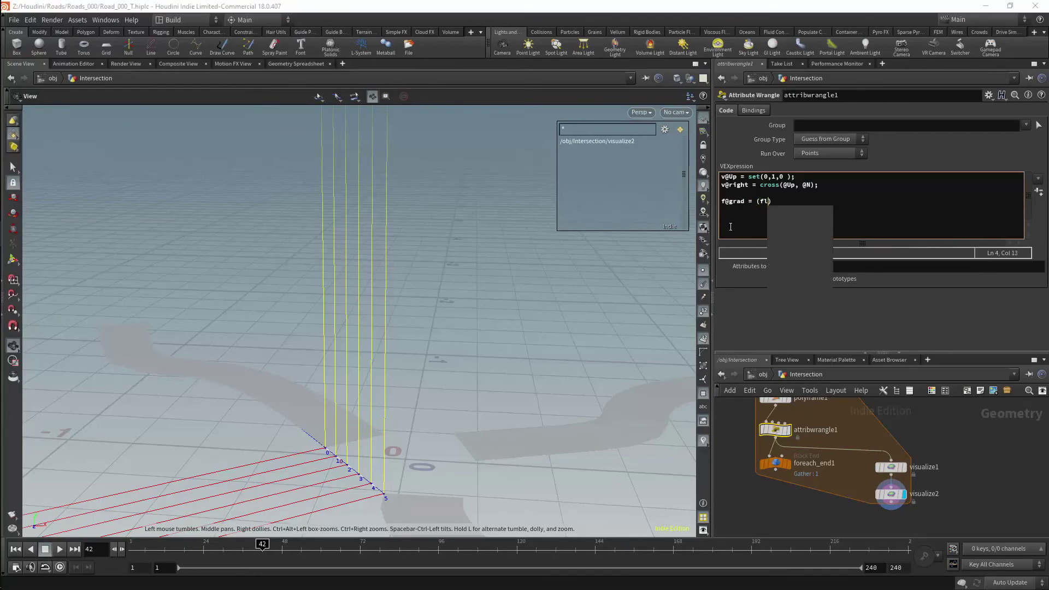
pyautogui.write('@ptnum / (')
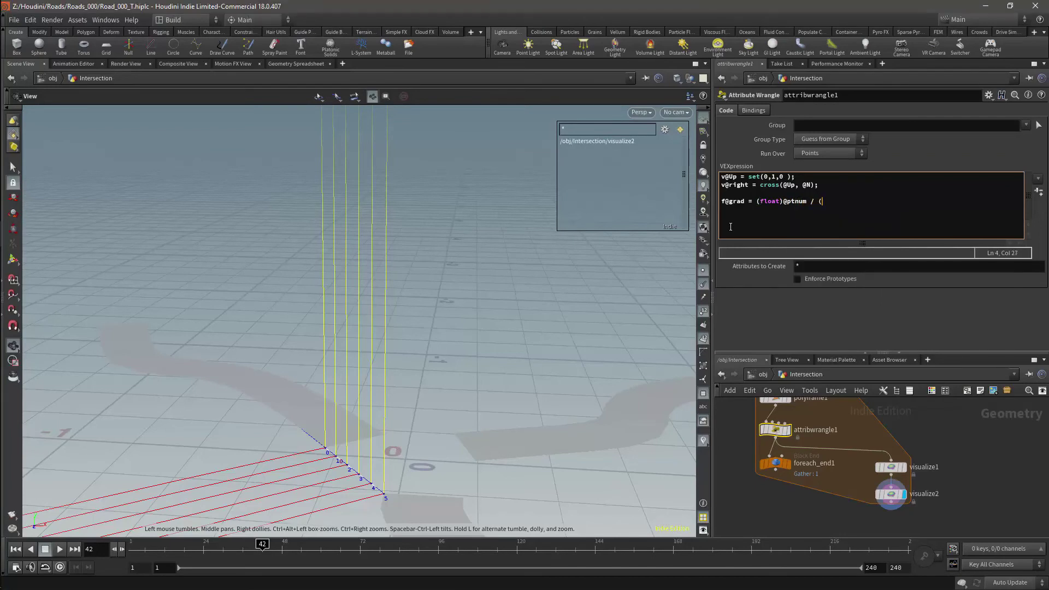
pyautogui.press('Left')
pyautogui.write('float)@numpt -1')
# Step: Display attribwrangle1 and view its point attributes in the Geometry Spreadsheet
pyautogui.click(787, 430)
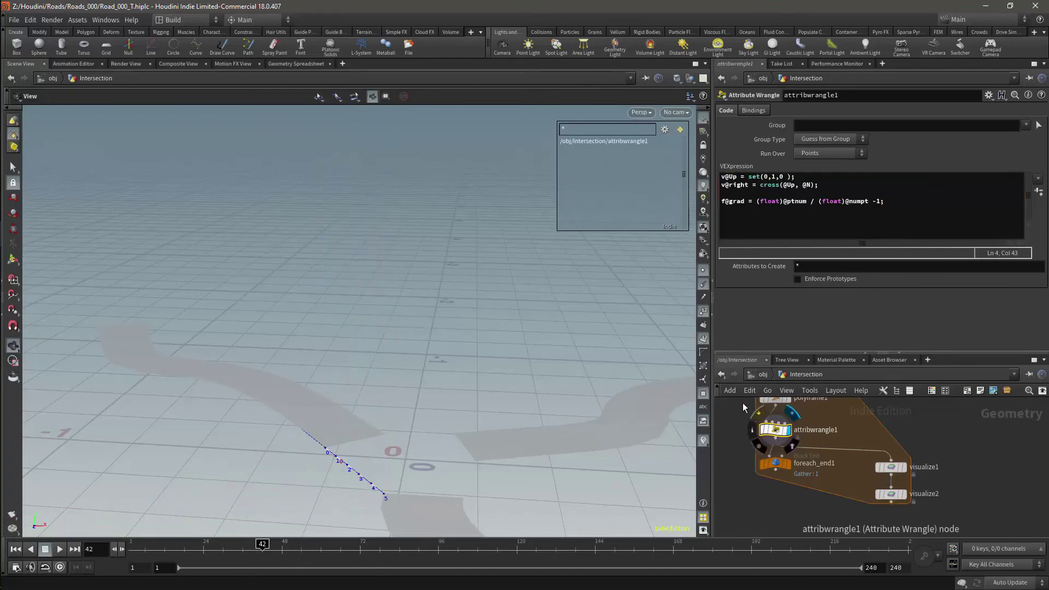
pyautogui.click(299, 63)
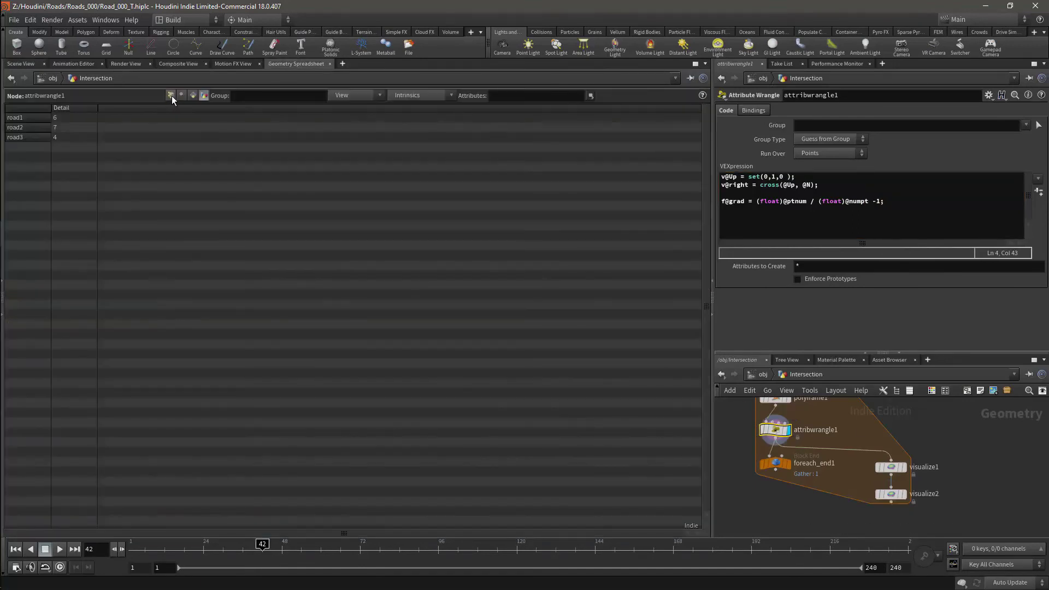
pyautogui.click(171, 96)
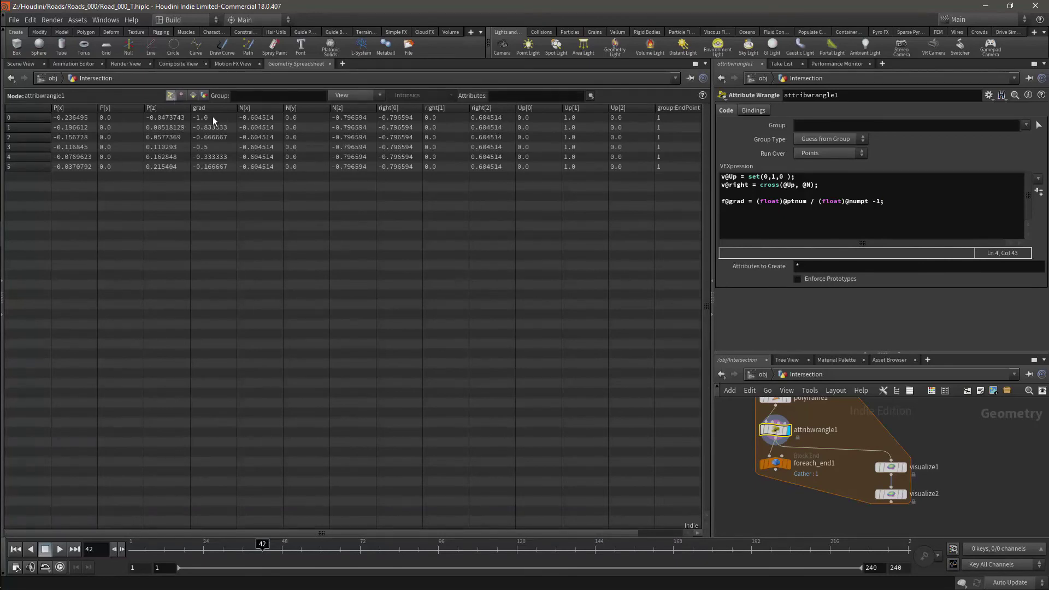
pyautogui.click(847, 200)
pyautogui.write('(')
pyautogui.press('End')
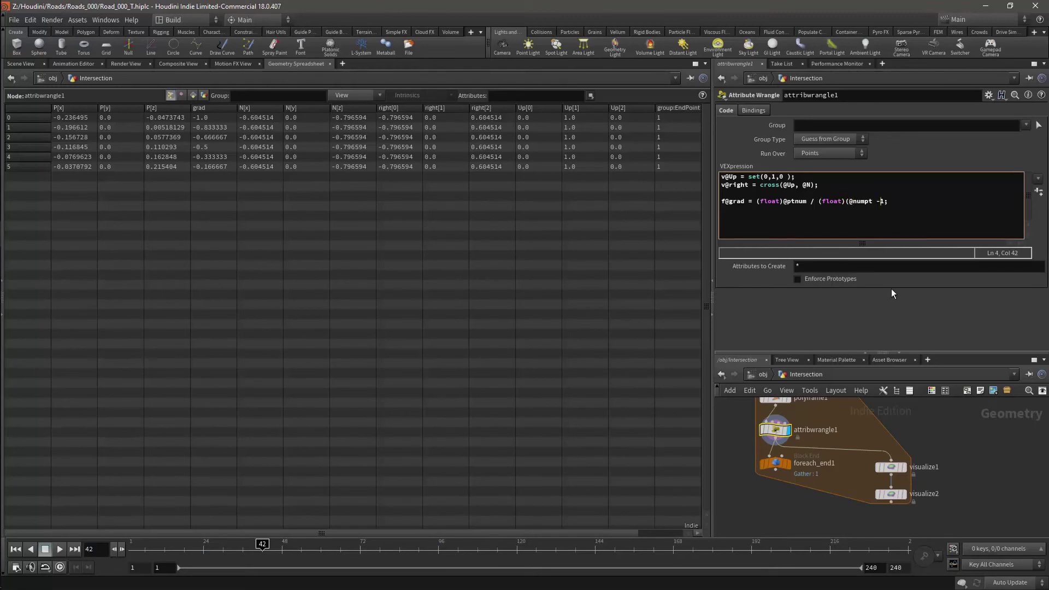
pyautogui.press('Left')
pyautogui.write(')')
pyautogui.click(962, 149)
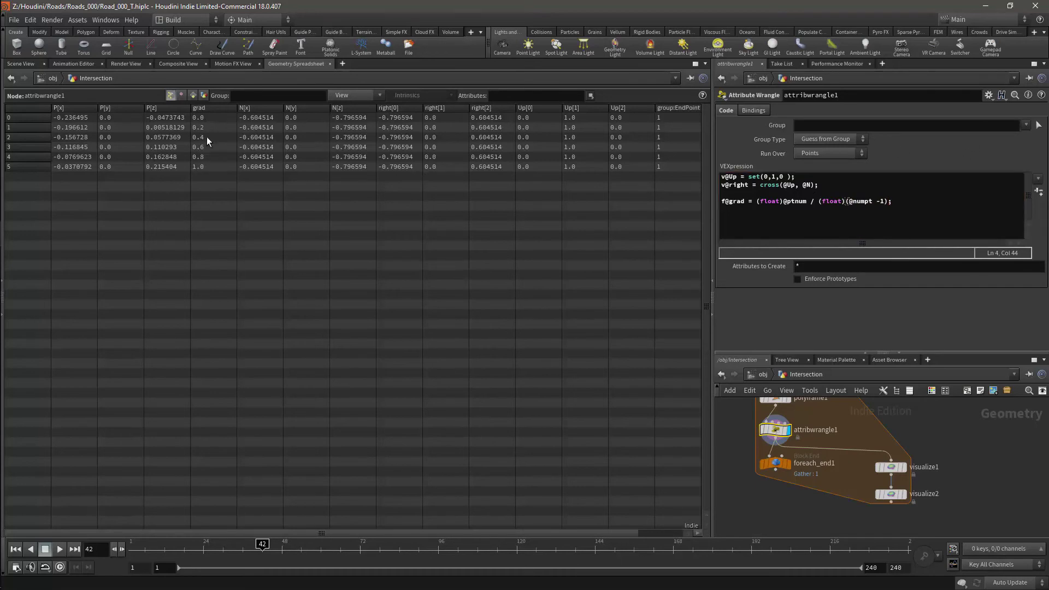
pyautogui.hotkey('ctrl', 'pagedown')
pyautogui.click(842, 218)
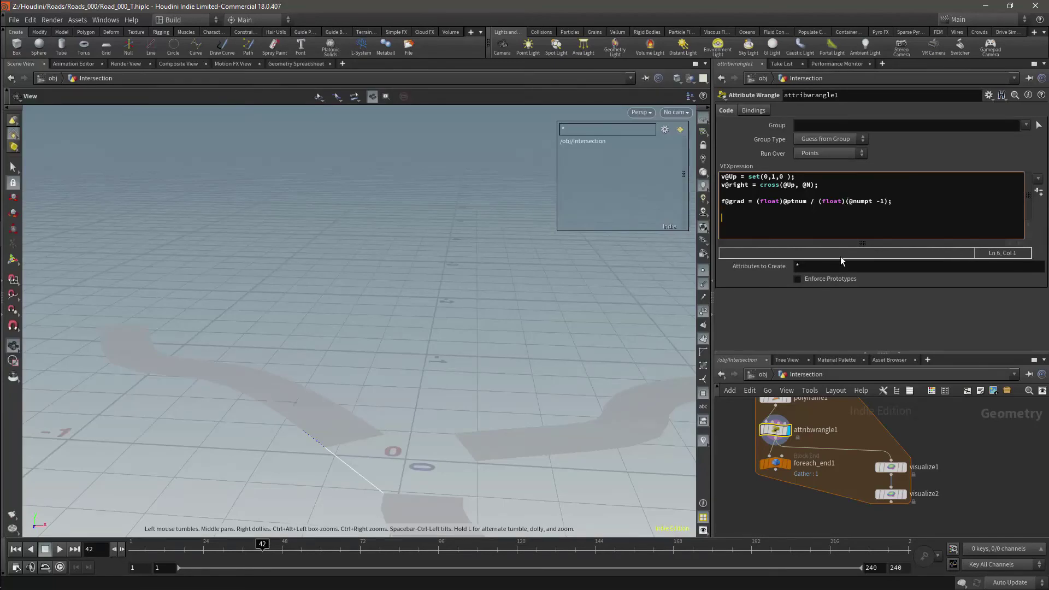
pyautogui.write('@Cd')
pyautogui.write(' =')
pyautogui.write(' (')
pyautogui.write(' pow')
pyautogui.write('(')
pyautogui.press('Right')
pyautogui.press('Right')
pyautogui.press('Right')
pyautogui.write(', 2);')
pyautogui.press('Left')
pyautogui.press('Left')
pyautogui.press('Left')
pyautogui.press('Left')
pyautogui.press('Left')
pyautogui.press('Left')
pyautogui.write('2 * @grad),')
pyautogui.press('Left')
pyautogui.press('Left')
pyautogui.write('- 1')
# Step: Check the Cd values in the spreadsheet and change the formula to 1 - pow(...)
pyautogui.moveTo(363, 433); pyautogui.dragTo(290, 375)
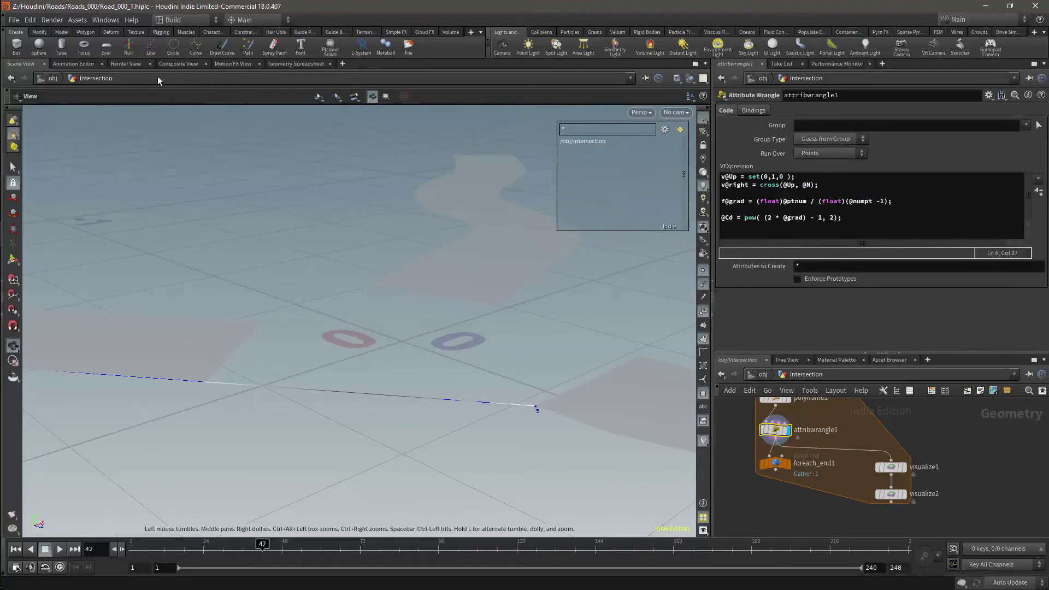
pyautogui.click(308, 64)
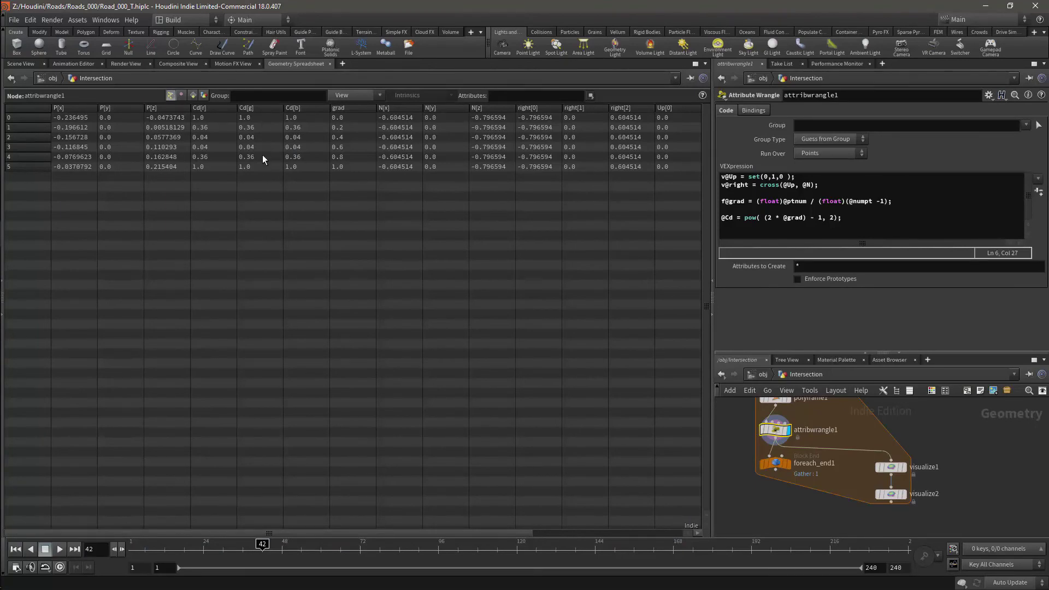
pyautogui.click(745, 217)
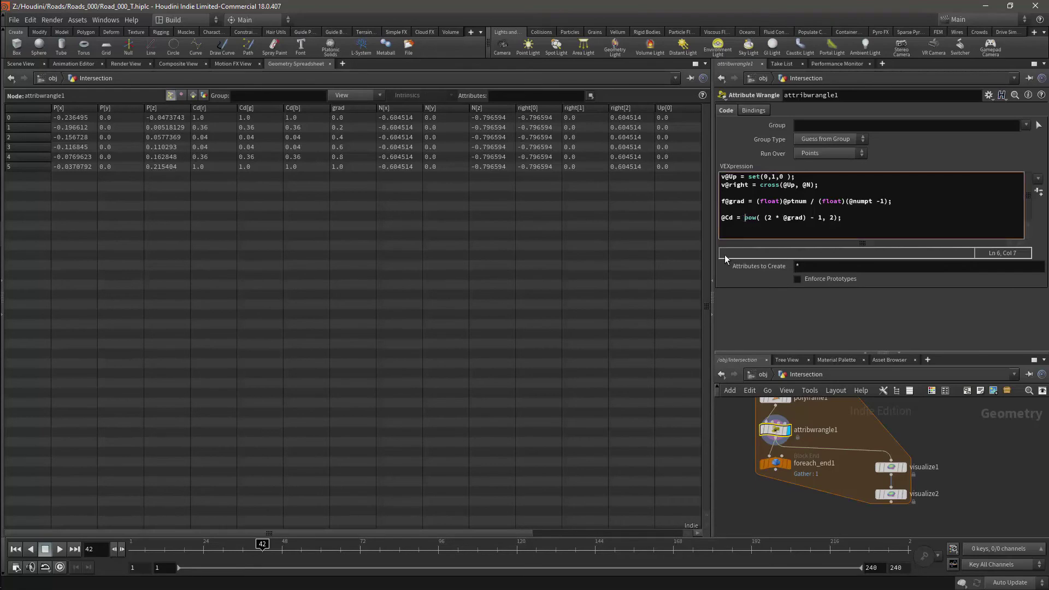
pyautogui.write('1 -')
pyautogui.moveTo(637, 171)
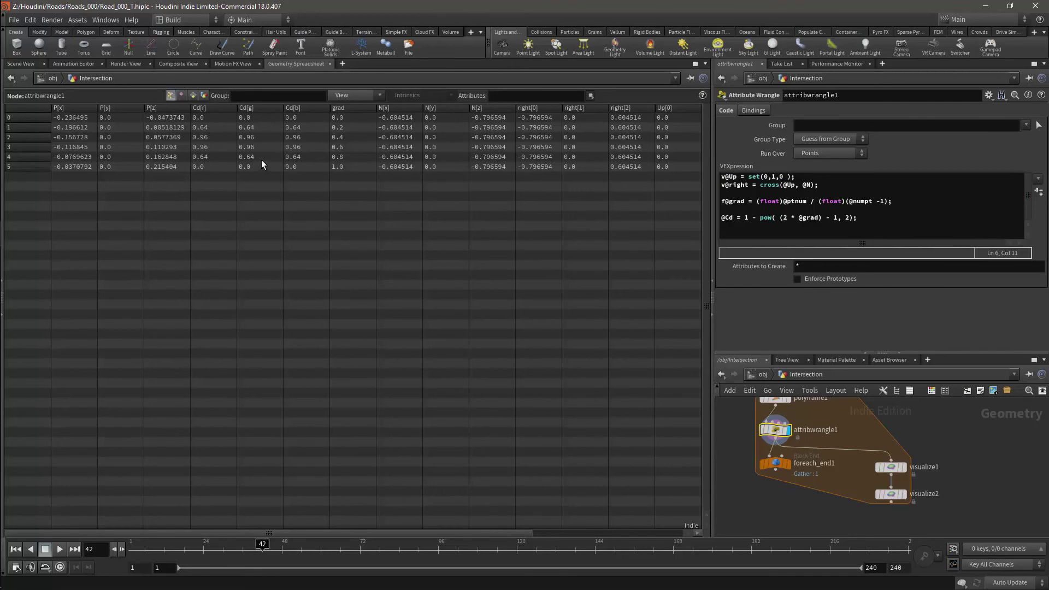
pyautogui.hotkey('ctrl', 'Tab')
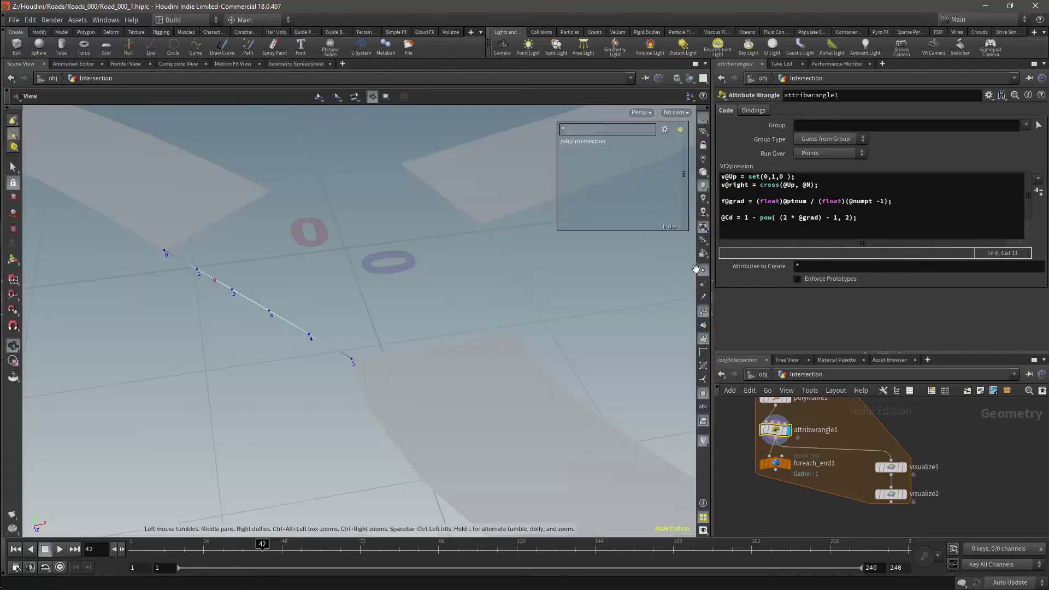
pyautogui.click(742, 231)
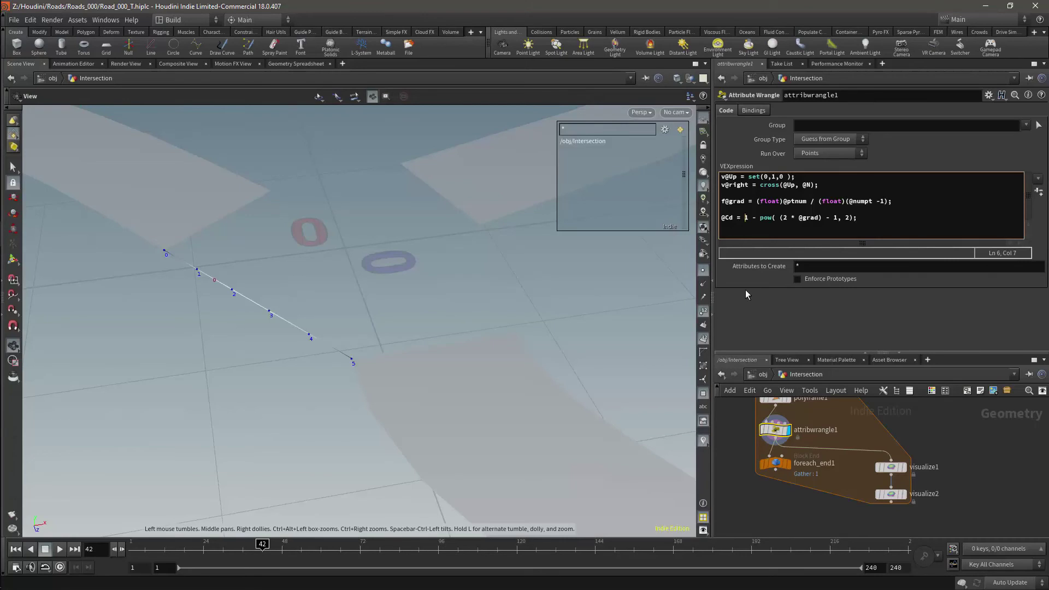
pyautogui.press('End')
pyautogui.press('Return')
pyautogui.press('Return')
pyautogui.write('@P')
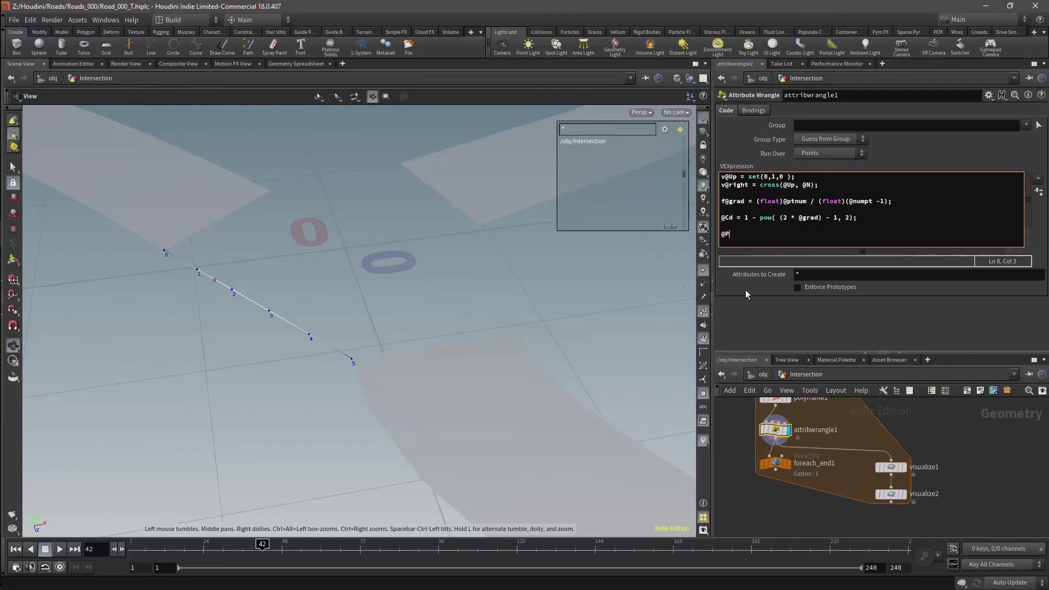
pyautogui.write(' = @P + (@right * @Cd);')
pyautogui.press('Left')
pyautogui.press('Left')
pyautogui.press('Left')
pyautogui.press('Left')
pyautogui.press('Left')
pyautogui.press('Left')
pyautogui.write('(')
pyautogui.press('Right')
pyautogui.write('* 5')
pyautogui.click(955, 151)
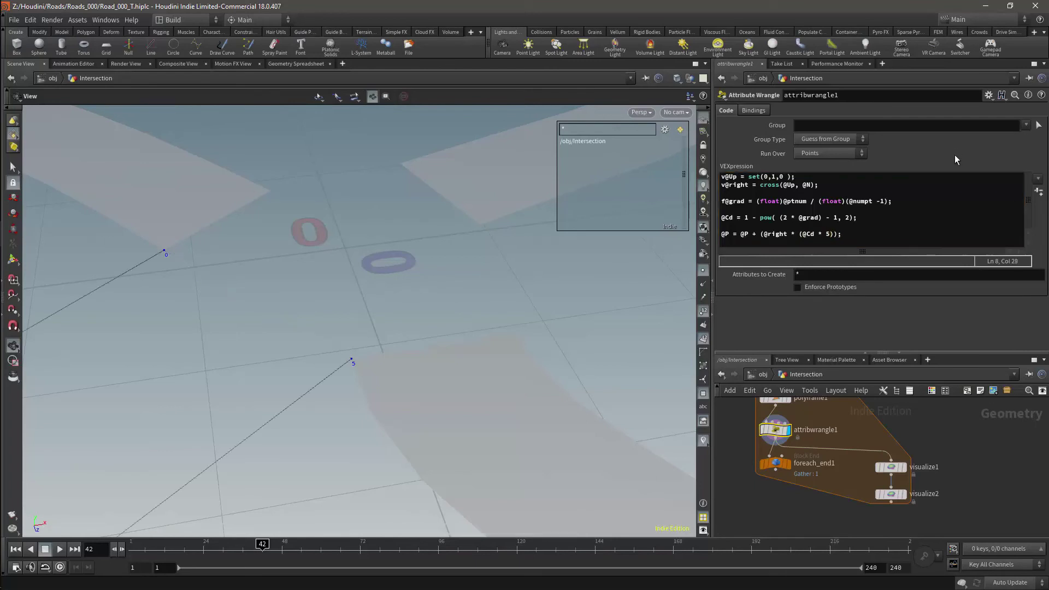
# Step: Lower the offset multiplier to 0.5 and inspect the curved road points and blast7/blast8
pyautogui.moveTo(496, 285); pyautogui.dragTo(248, 386, button='right')
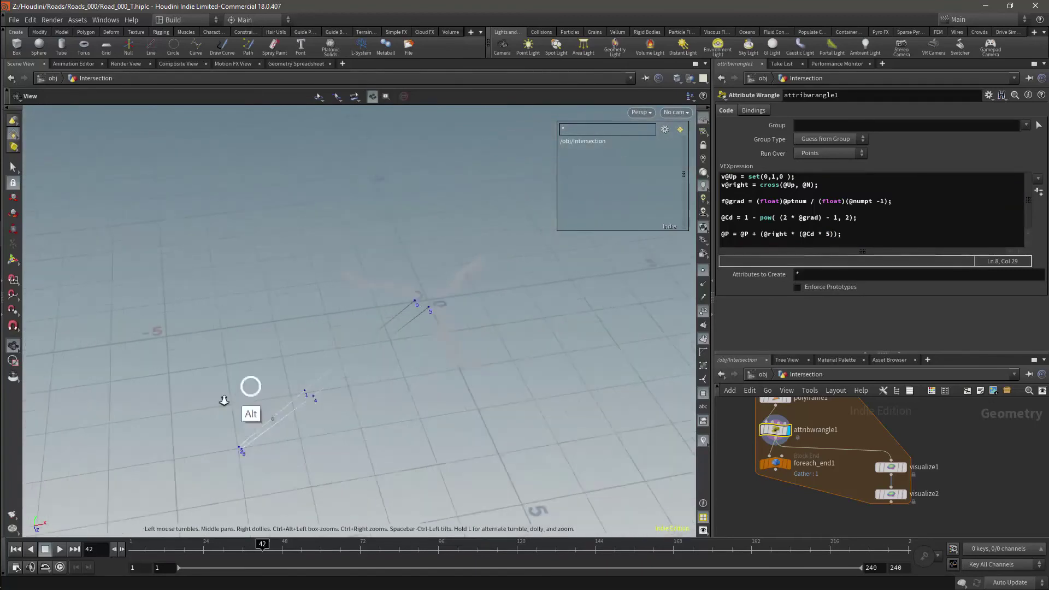
pyautogui.click(826, 234)
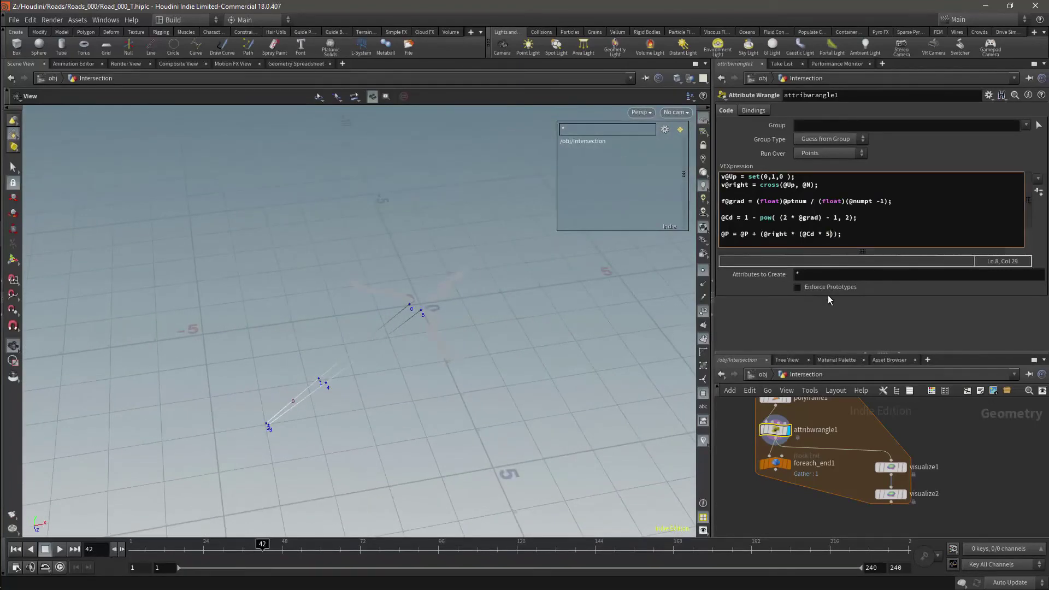
pyautogui.write('0.')
pyautogui.press('alt')
pyautogui.keyDown('alt'); pyautogui.moveTo(432, 288); pyautogui.dragTo(330, 279, button='right'); pyautogui.keyUp('alt')
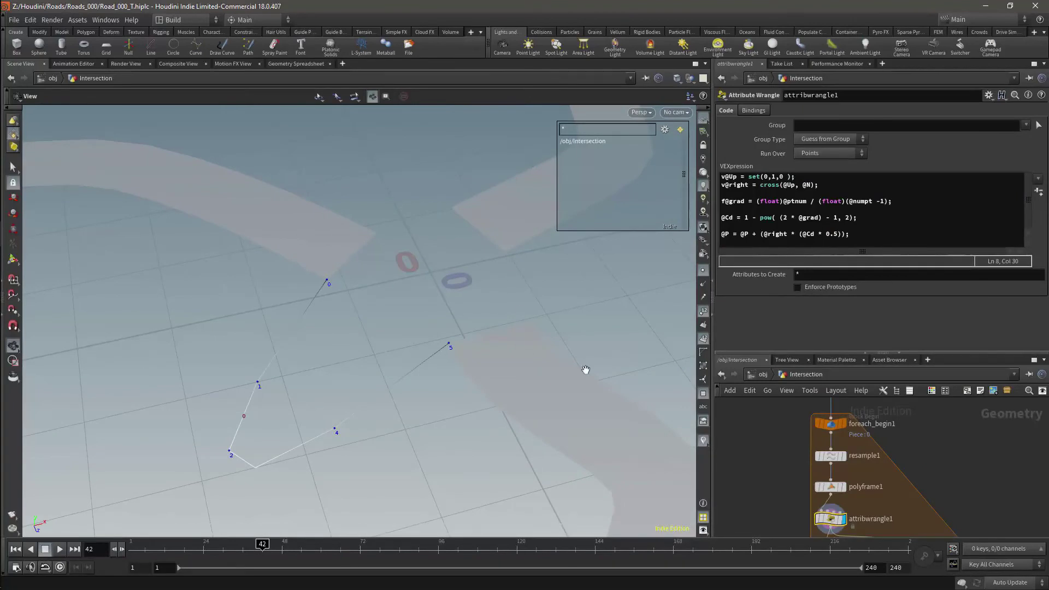
pyautogui.moveTo(962, 424); pyautogui.dragTo(906, 497, button='middle')
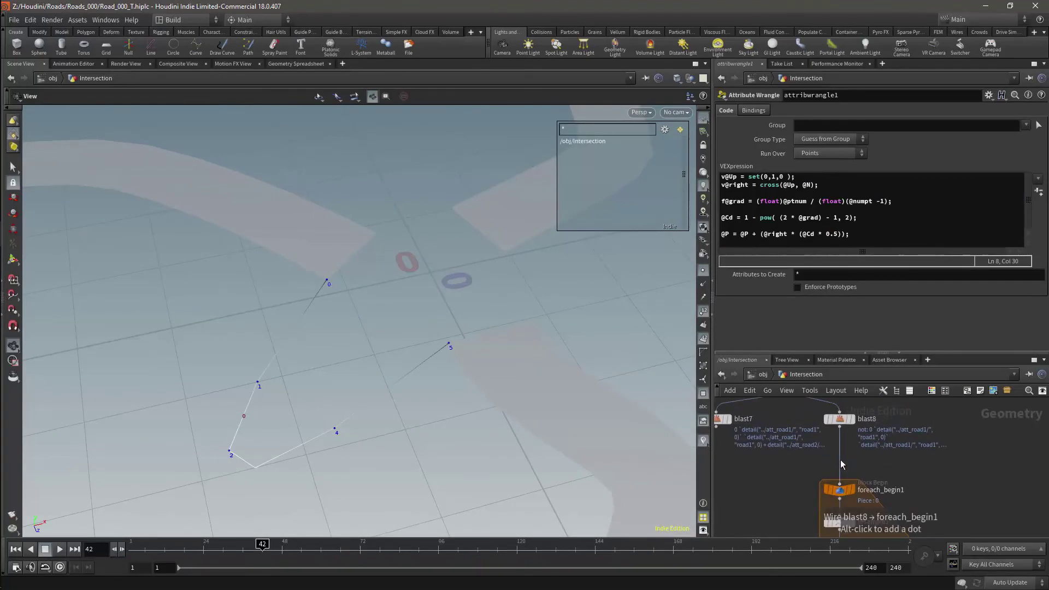
# Step: Insert a new Attribute Wrangle between blast8 and foreach_begin1
pyautogui.press('Tab')
pyautogui.write('att')
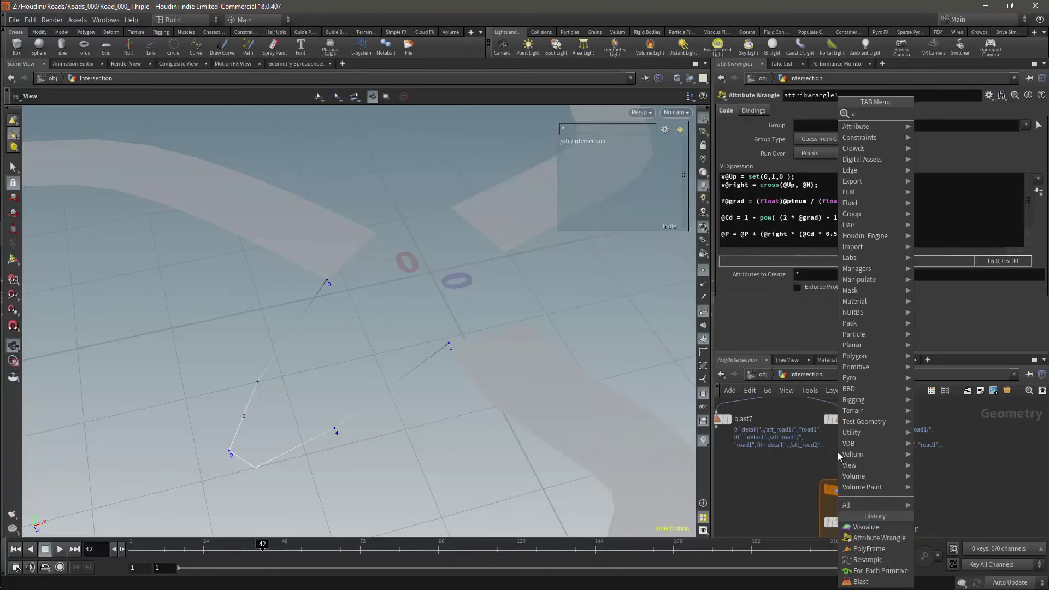
pyautogui.press('Down')
pyautogui.press('Down')
pyautogui.press('Down')
pyautogui.press('Down')
pyautogui.press('Down')
pyautogui.press('Down')
pyautogui.press('Down')
pyautogui.press('Down')
pyautogui.press('Down')
pyautogui.press('Down')
pyautogui.press('Down')
pyautogui.press('Down')
pyautogui.press('Down')
pyautogui.press('Down')
pyautogui.press('Down')
pyautogui.press('Down')
pyautogui.press('Down')
pyautogui.press('Down')
pyautogui.press('Down')
pyautogui.press('Down')
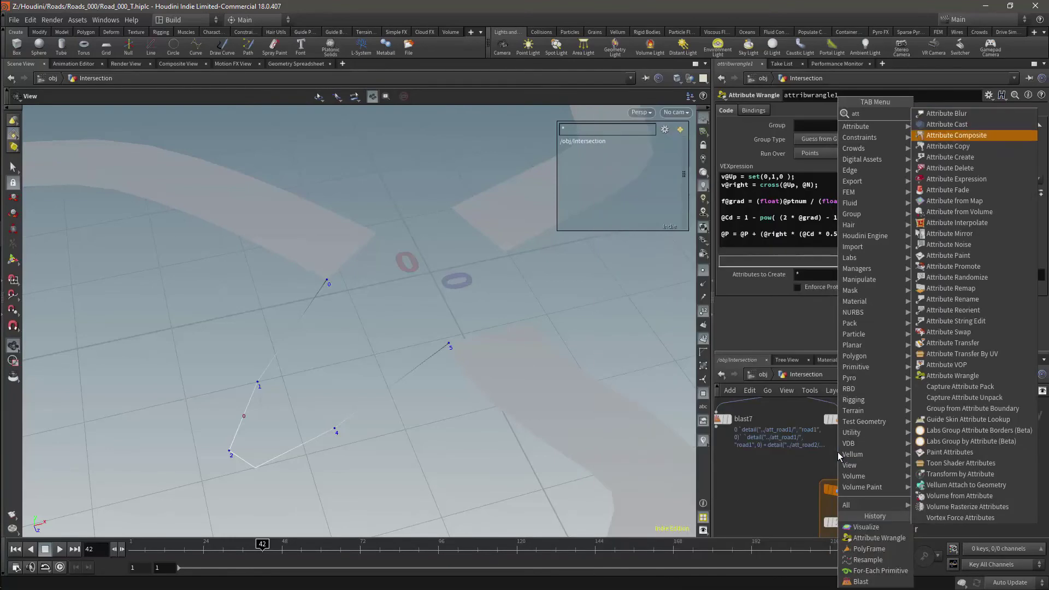
pyautogui.press('Return')
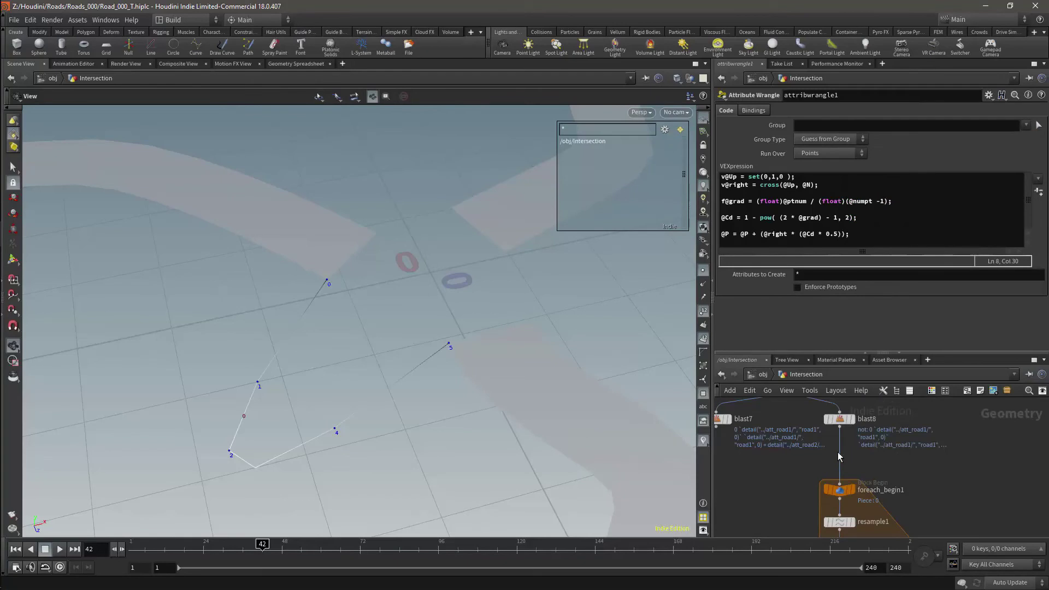
pyautogui.click(840, 456)
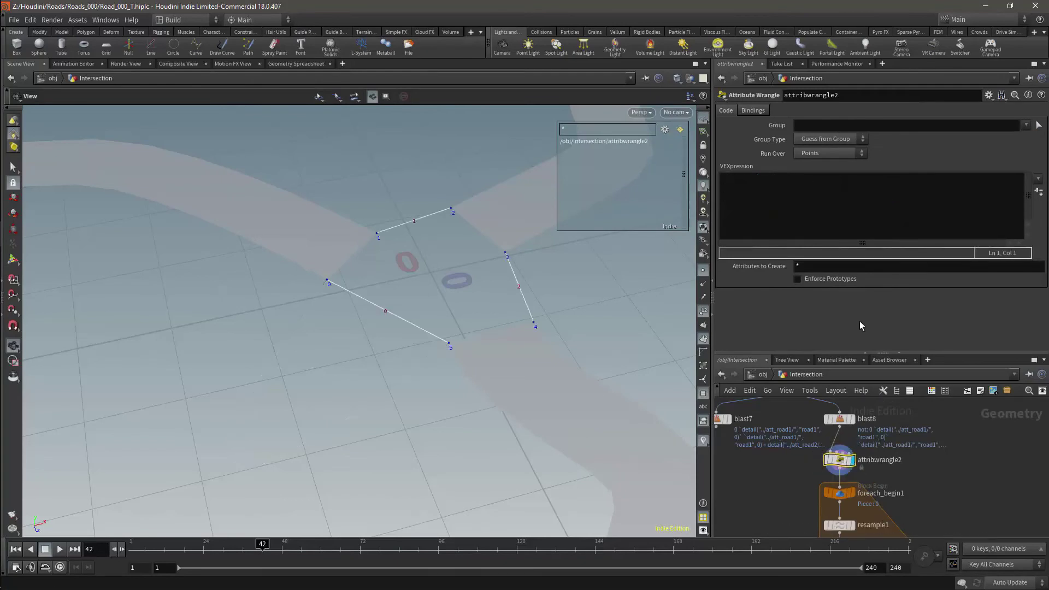
# Step: Declare f@curvedist; and i@refinement; in the new wrangle's code
pyautogui.click(730, 186)
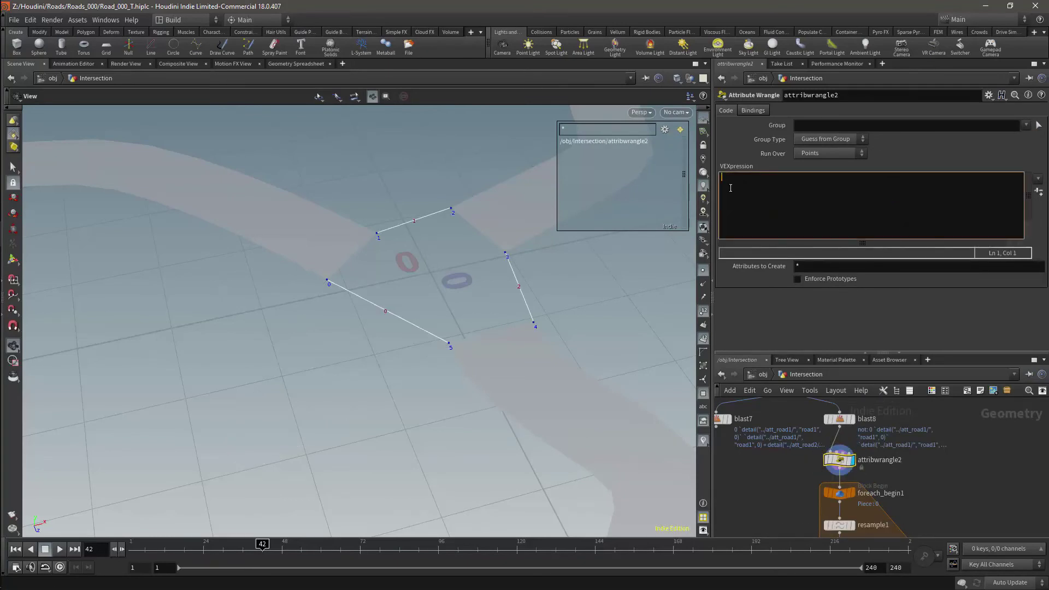
pyautogui.write('@curvedist;')
pyautogui.press('Return')
pyautogui.write('@refinement')
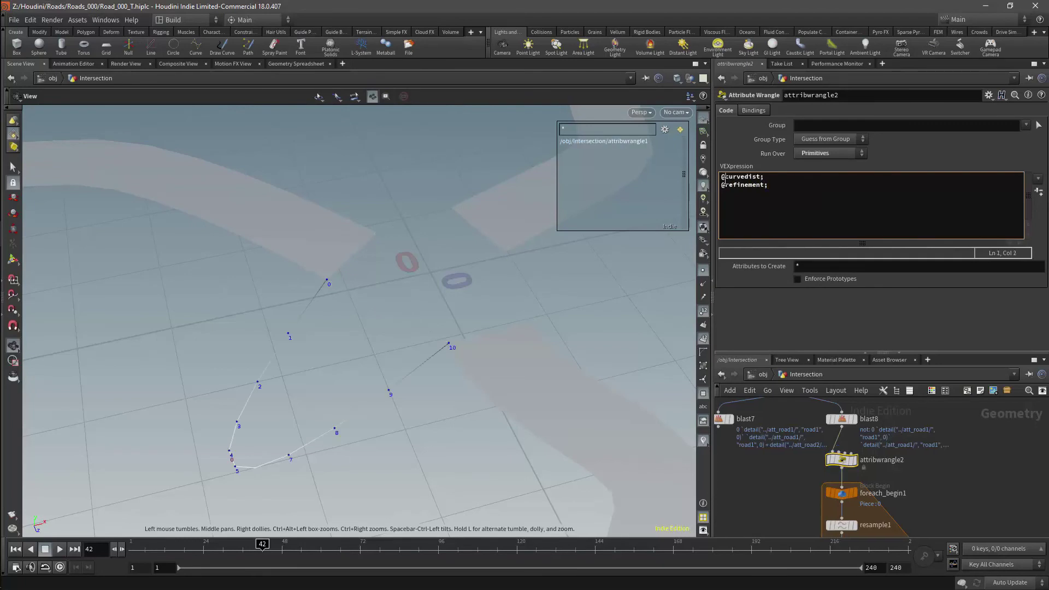
pyautogui.write('f')
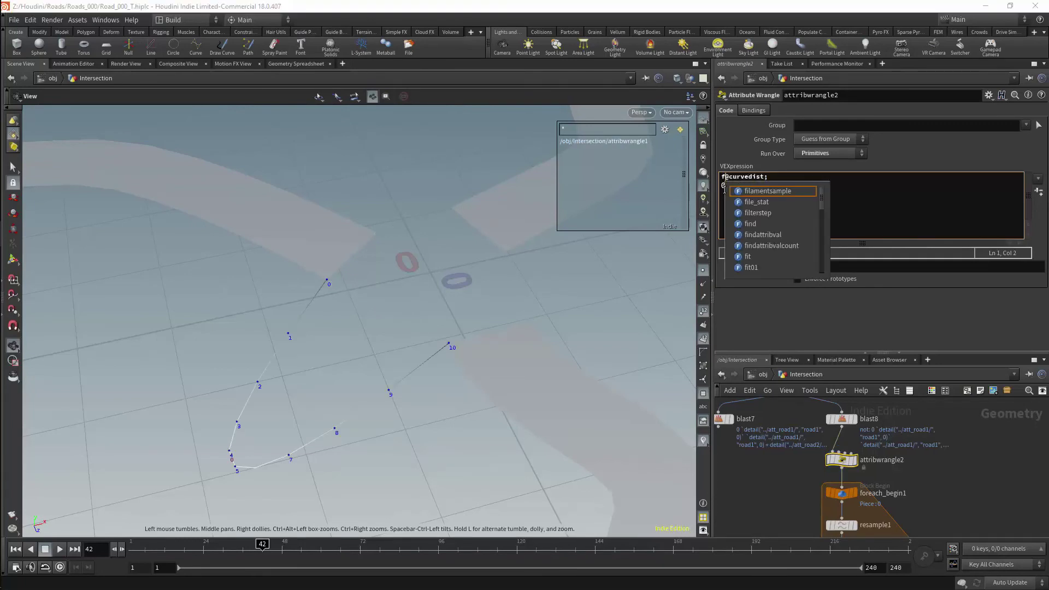
pyautogui.click(723, 189)
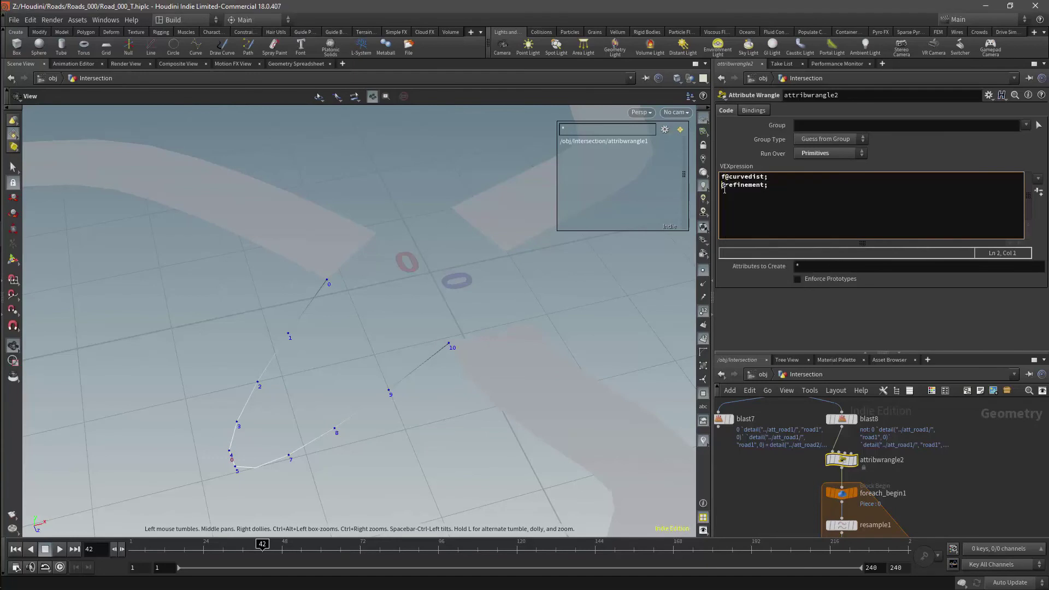
pyautogui.write('i')
pyautogui.press('End')
pyautogui.press('Return')
pyautogui.write('i@')
pyautogui.write('(')
pyautogui.write('@prim')
pyautogui.write('num')
pyautogui.moveTo(848, 462)
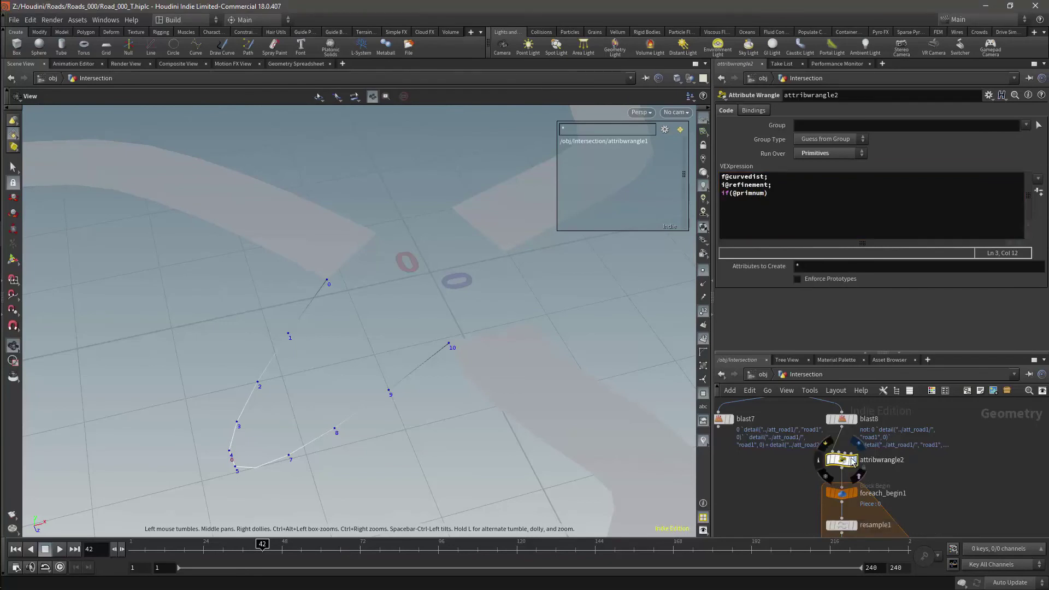
pyautogui.click(855, 419)
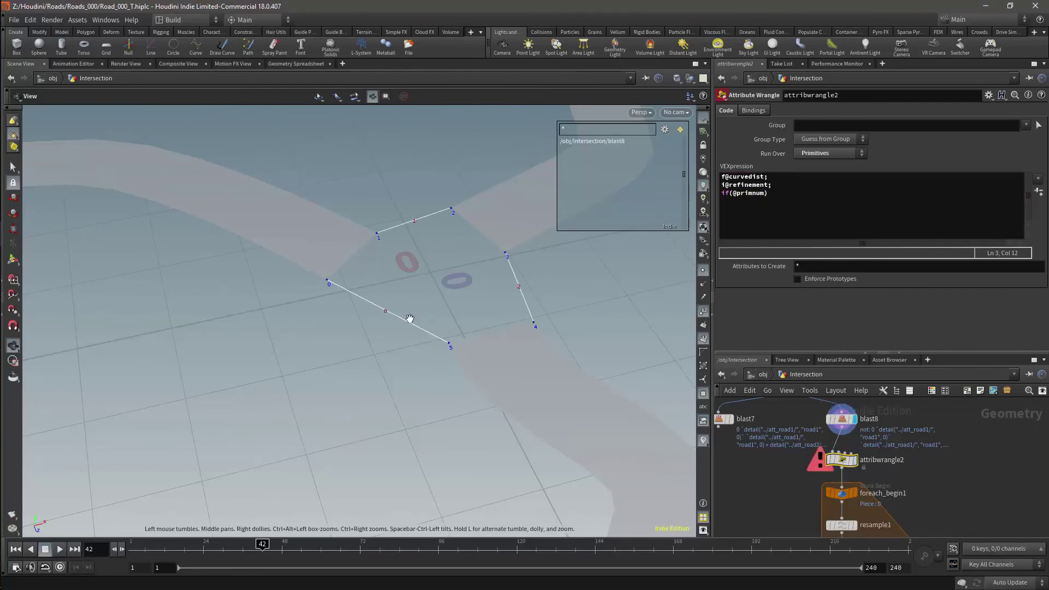
pyautogui.click(763, 196)
pyautogui.write('== 0')
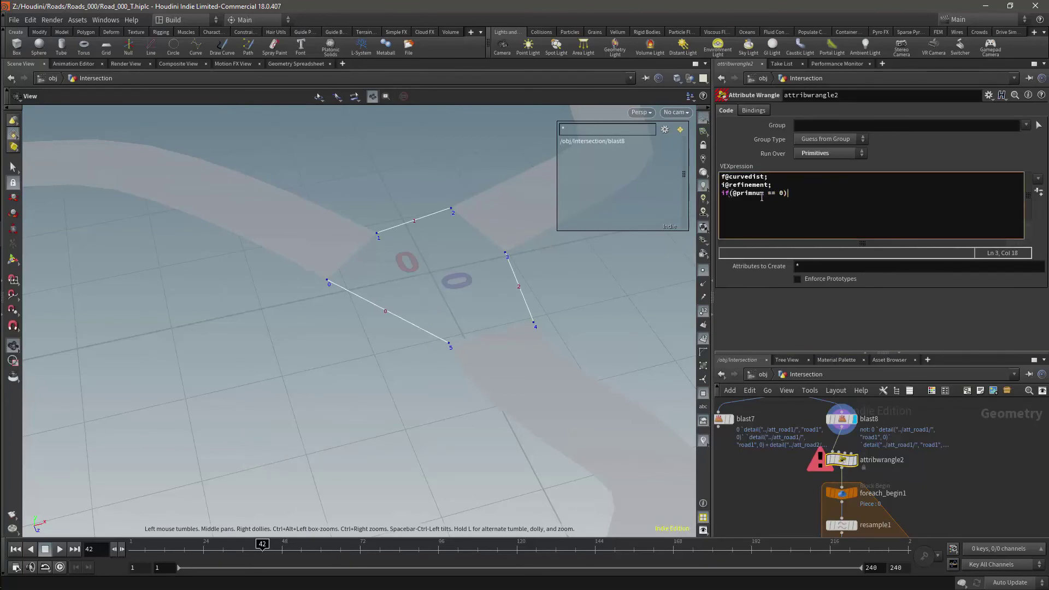
pyautogui.press('Return')
pyautogui.write('{')
pyautogui.press('Return')
pyautogui.press('Return')
pyautogui.write('chf("Distance1");')
pyautogui.press('Return')
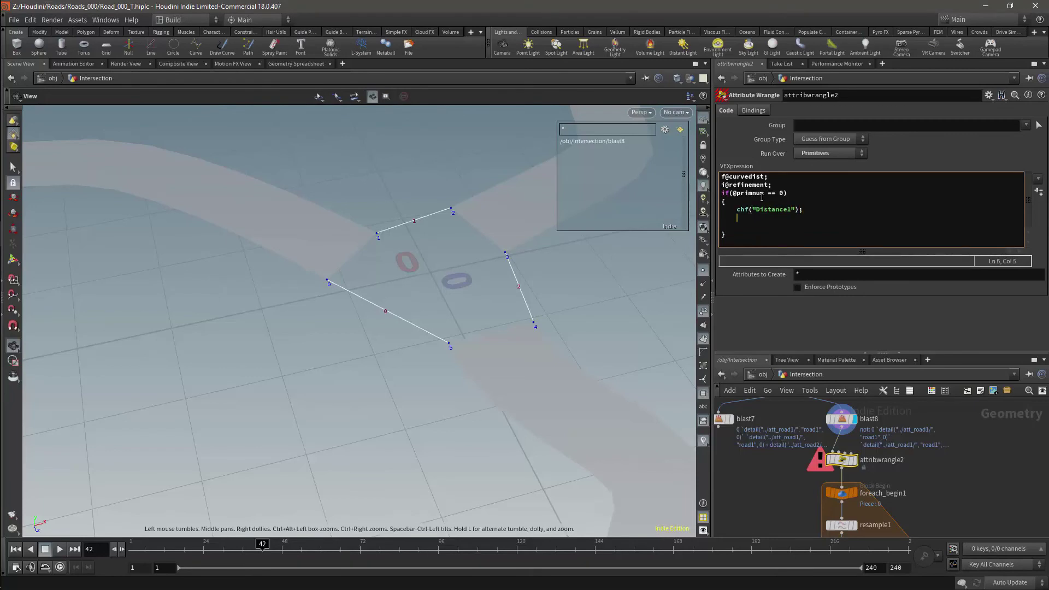
# Step: Write chi("Refinement1") as primitive 0's refinement lookup, fixing the typos
pyautogui.write('chi')
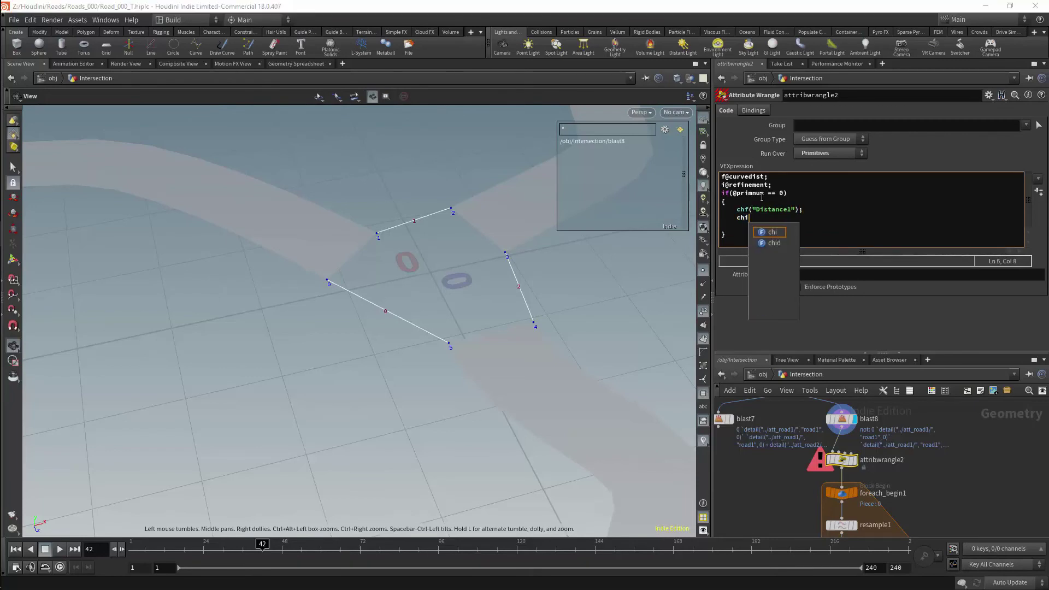
pyautogui.write('("')
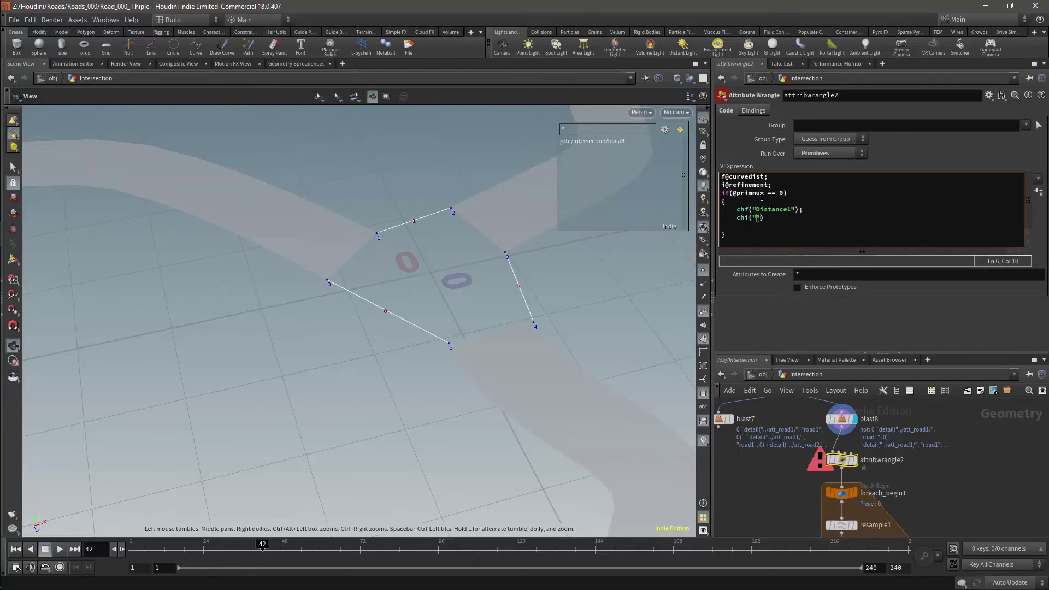
pyautogui.write('recinement1')
pyautogui.press('Left')
pyautogui.press('Left')
pyautogui.press('Left')
pyautogui.press('Left')
pyautogui.press('Left')
pyautogui.press('Left')
pyautogui.write('f')
pyautogui.press('Left')
pyautogui.press('Left')
pyautogui.press('Delete')
pyautogui.write('R')
pyautogui.press('Left')
pyautogui.press('Left')
pyautogui.press('Left')
pyautogui.write('=')
pyautogui.press('Left')
pyautogui.press('Left')
pyautogui.press('Left')
pyautogui.write('@curvrdist')
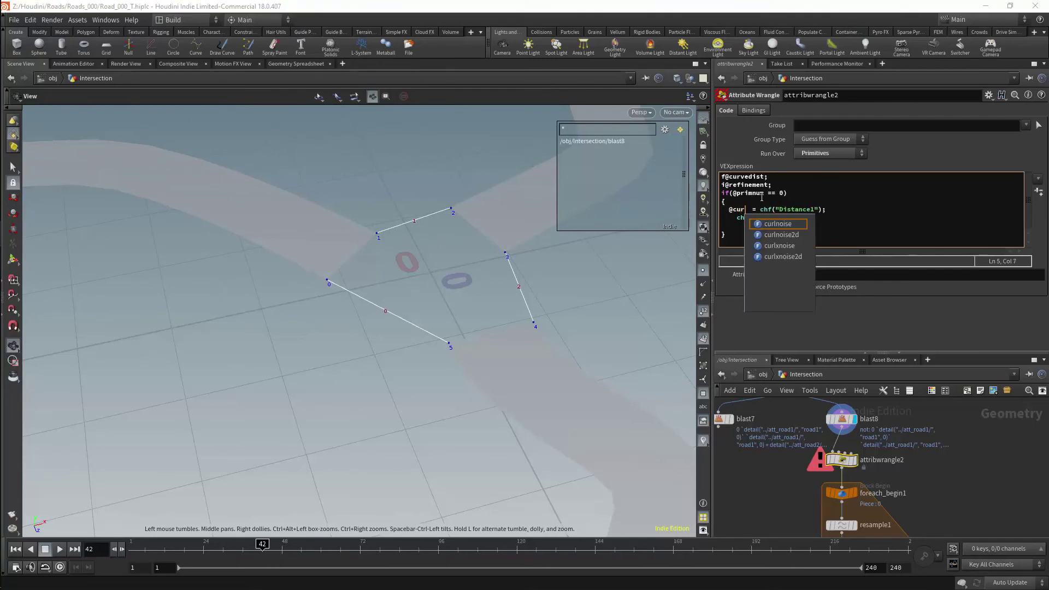
pyautogui.press('Delete')
pyautogui.press('Left')
pyautogui.press('Left')
pyautogui.press('Left')
pyautogui.press('Left')
pyautogui.press('Left')
pyautogui.write('@refineme')
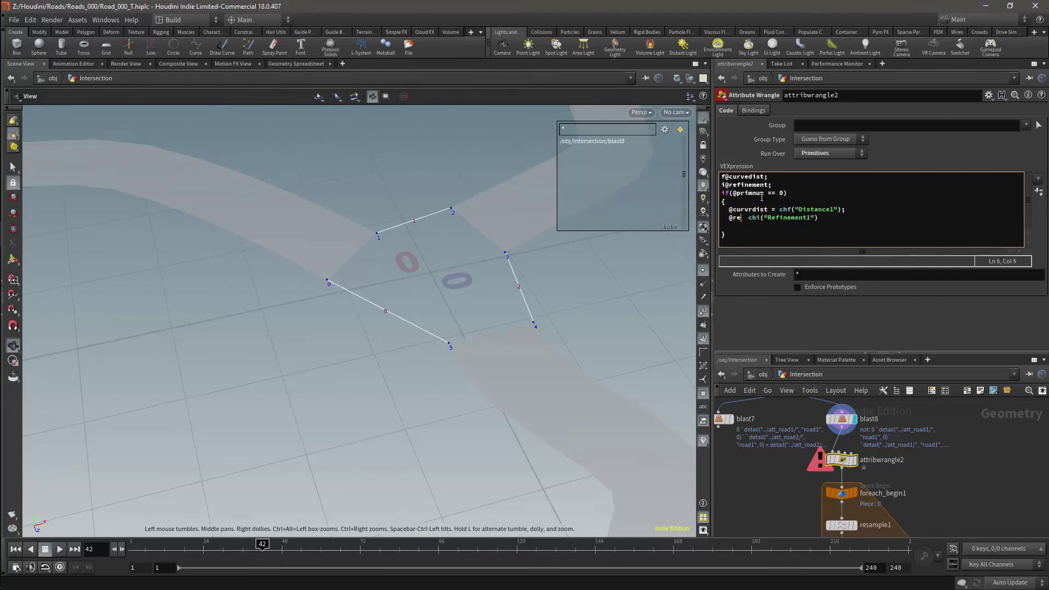
pyautogui.write('nt =')
pyautogui.press('Delete')
pyautogui.press('End')
pyautogui.write(';')
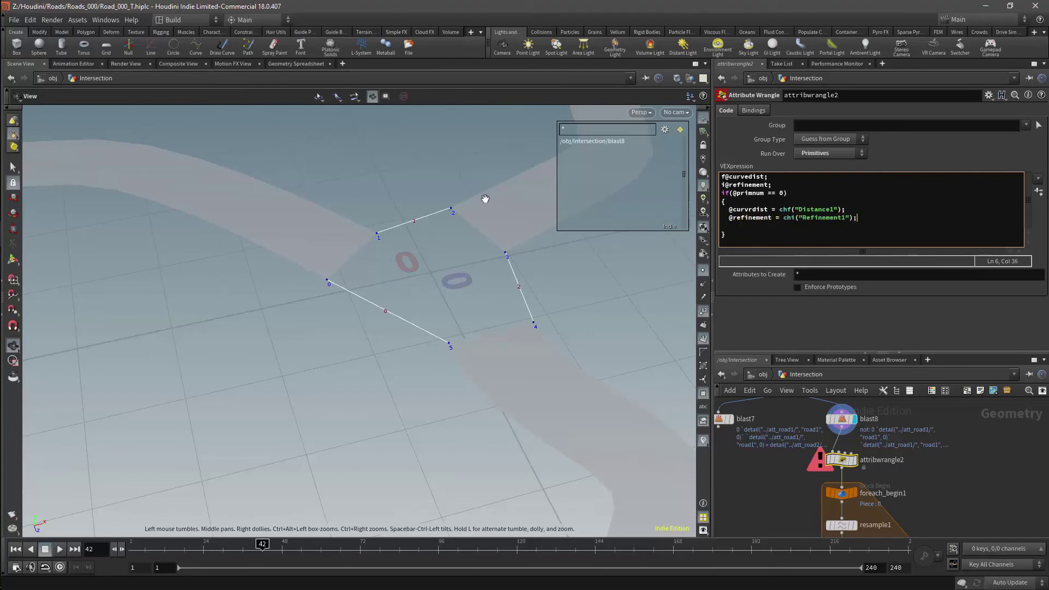
pyautogui.press('Down')
pyautogui.press('Delete')
# Step: Duplicate the block for primitives 1 and 2, then create Distance1–3 and Refinement1–3 spare parameters
pyautogui.hotkey('ctrl', 'a')
pyautogui.press('Right')
pyautogui.write('if(@primnum == 0) {   @curvrdist = chf("Distance1");   @refinement = chi("Refinement1"); } if(@primnum == 0) {   @curvrdist = chf("Distance1");   @refinement = chi("Refinement1"); }')
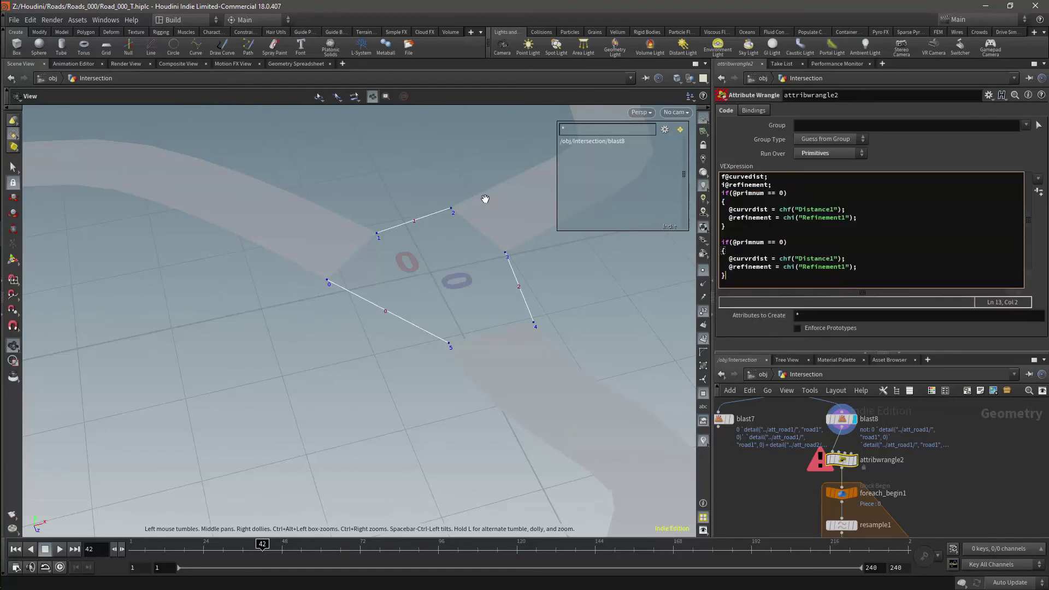
pyautogui.press('End')
pyautogui.press('Left')
pyautogui.press('BackSpace')
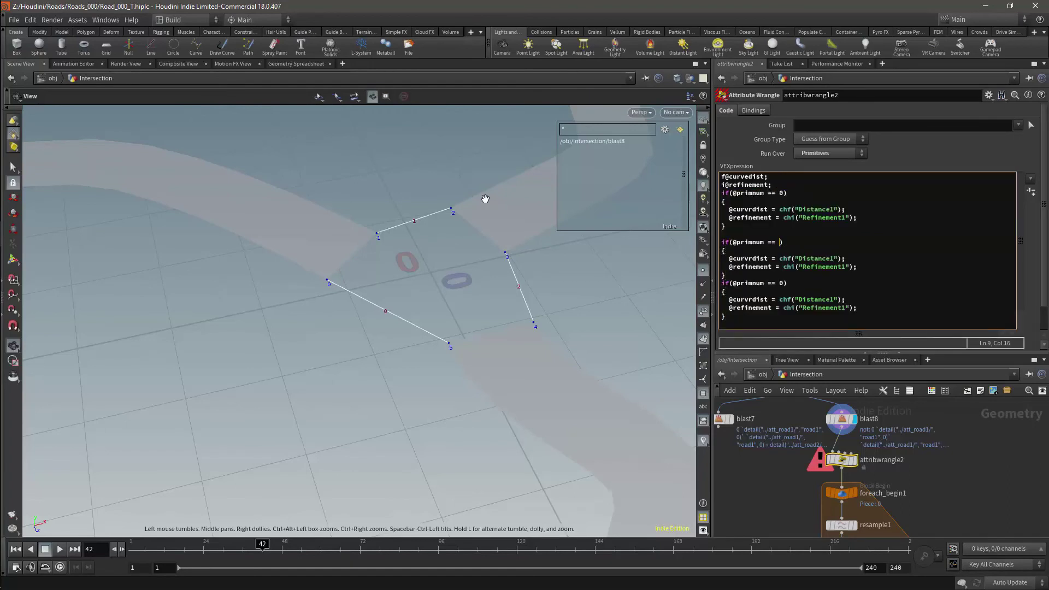
pyautogui.press('Down')
pyautogui.press('Down')
pyautogui.press('Down')
pyautogui.press('Down')
pyautogui.press('End')
pyautogui.press('Left')
pyautogui.press('BackSpace')
pyautogui.write('2')
pyautogui.press('Up')
pyautogui.press('Up')
pyautogui.press('Up')
pyautogui.press('Right')
pyautogui.press('Right')
pyautogui.hotkey('shift', 'Right')
pyautogui.write('3')
pyautogui.click(1029, 192)
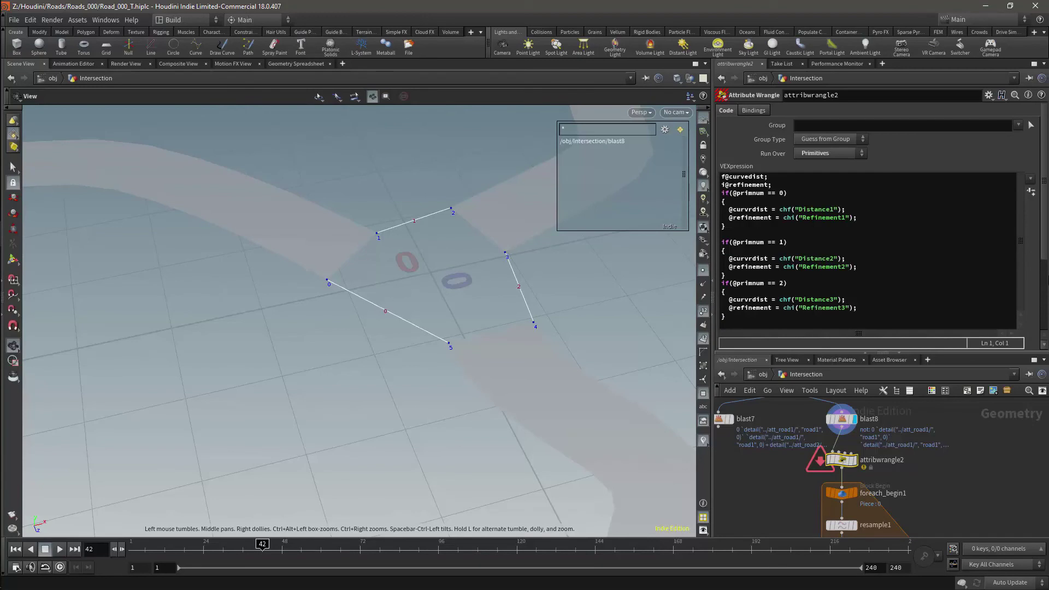
pyautogui.scroll(-5, 1008, 330)
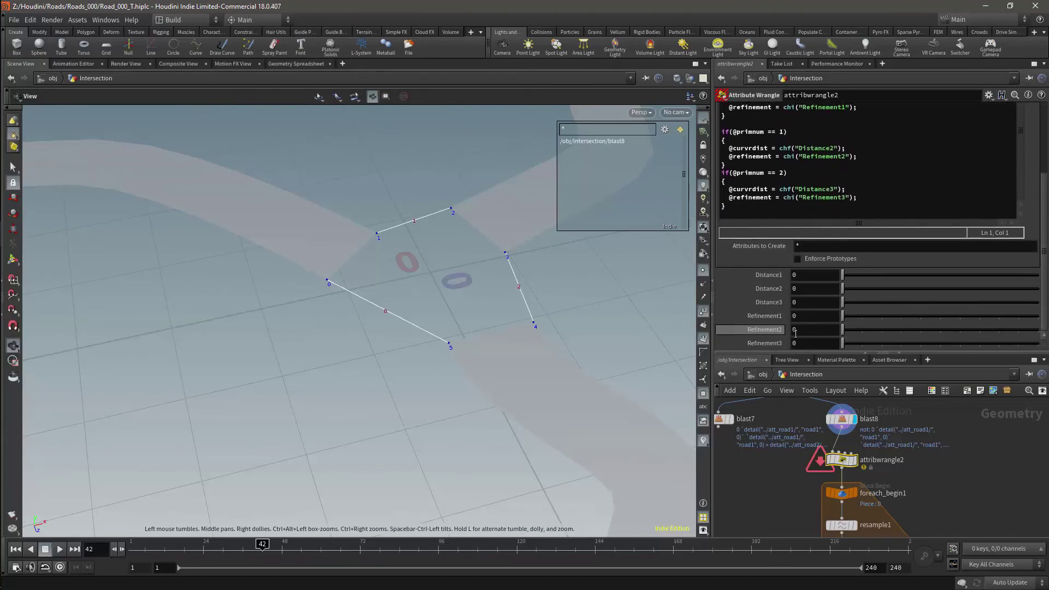
# Step: On resample1, start replacing the Segments value with a prim expression
pyautogui.click(842, 525)
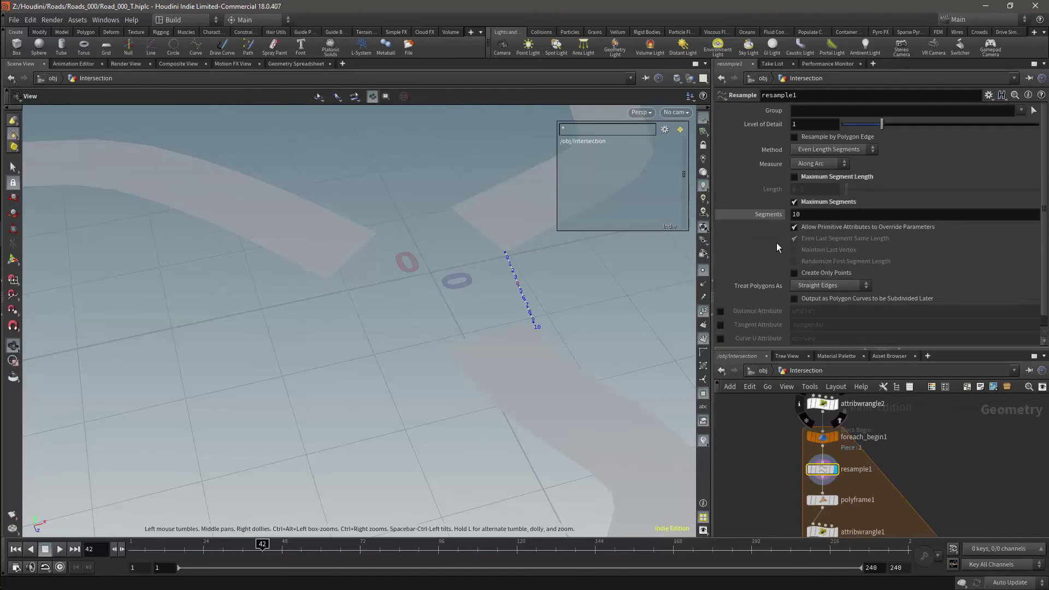
pyautogui.click(808, 213)
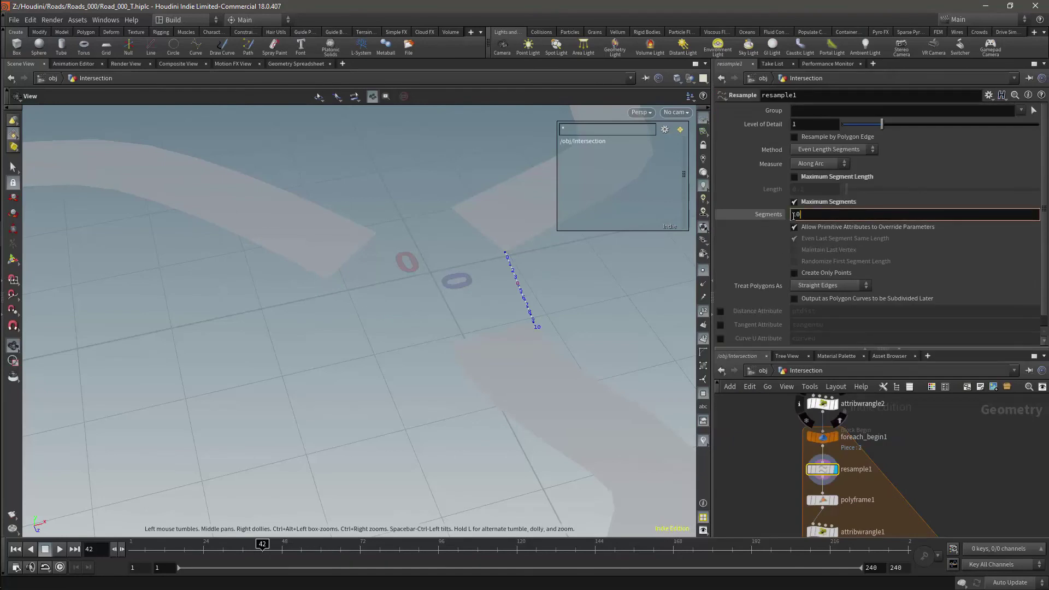
pyautogui.write('prim(0,0,"refinement",0);')
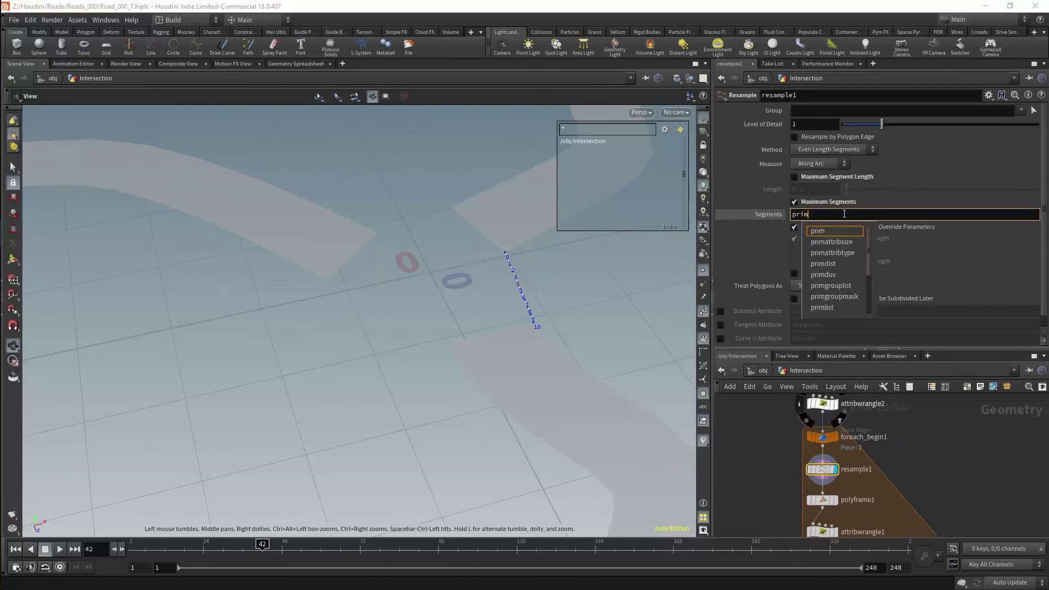
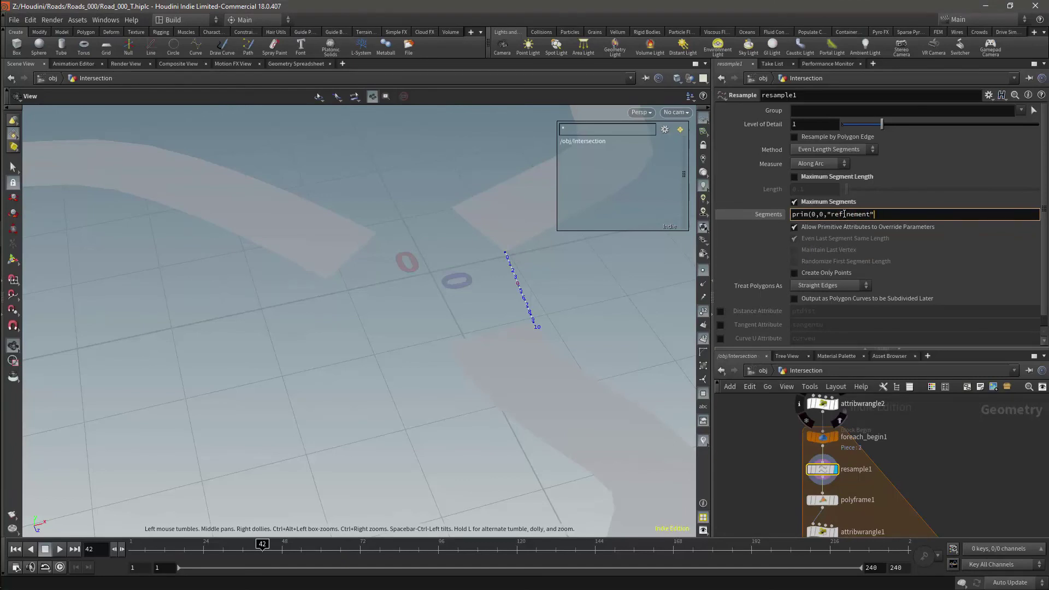
# Step: Set resample Segments to prim(0,0,"refinement",0) and raise Refinement1 to 9, Refinement2 to 8
pyautogui.write(',0)')
pyautogui.press('Return')
pyautogui.click(823, 404)
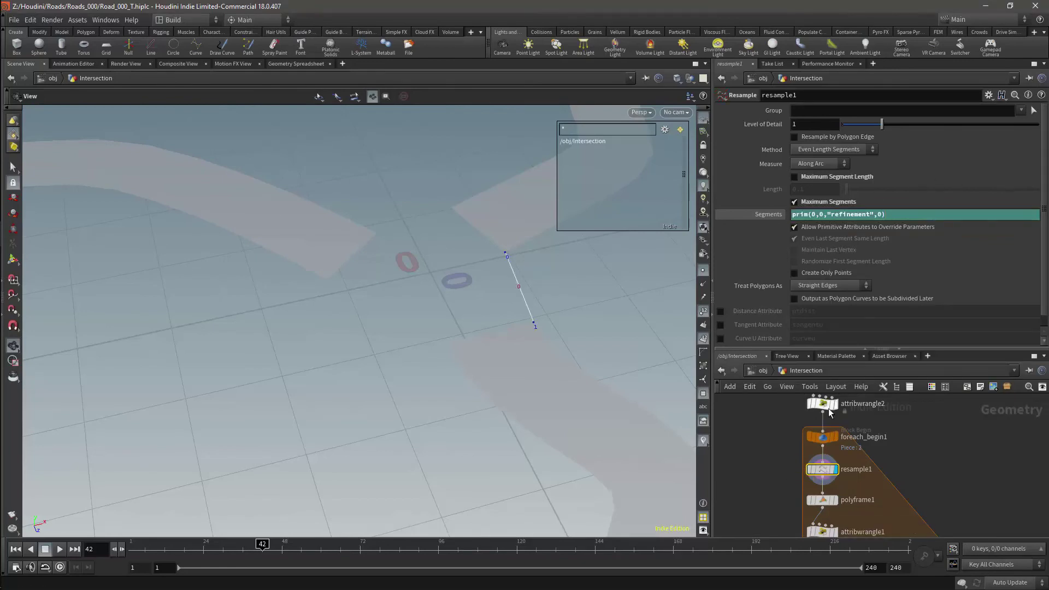
pyautogui.scroll(-2, 875, 464)
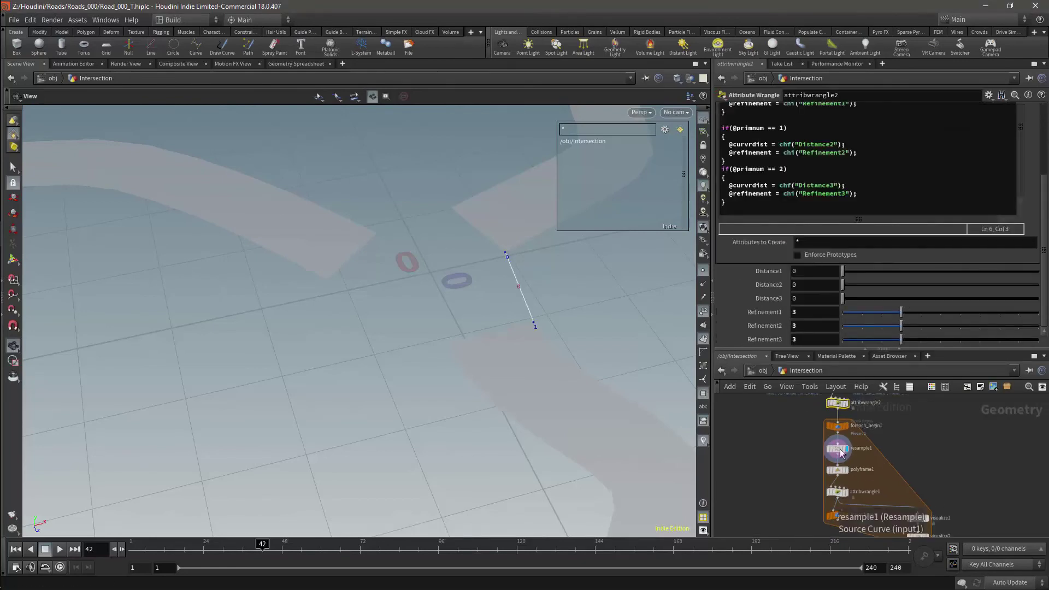
pyautogui.click(846, 515)
pyautogui.moveTo(897, 316); pyautogui.dragTo(999, 325)
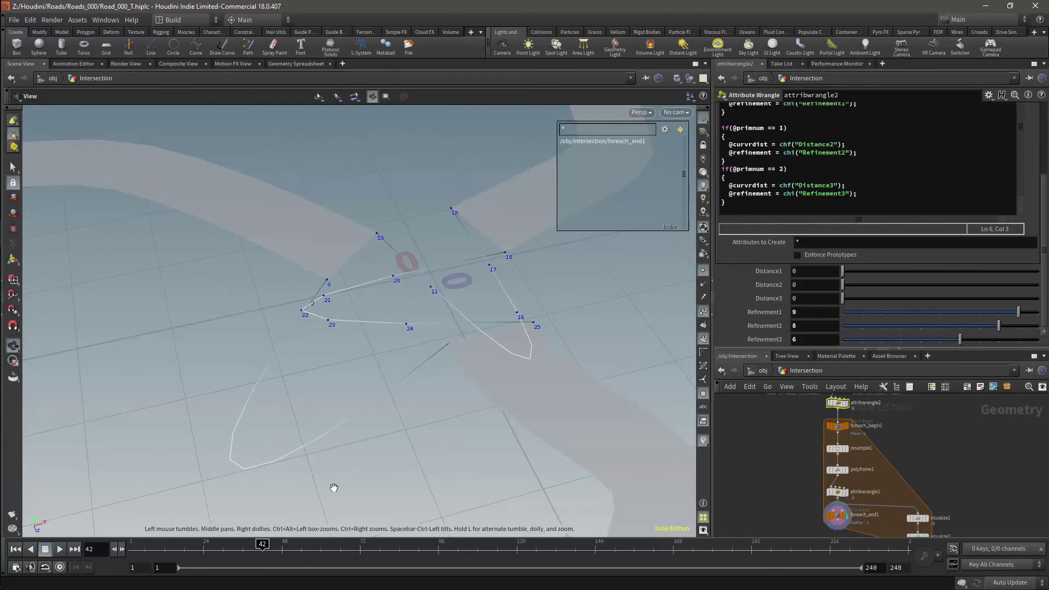
# Step: Add an Attribute Promote node between polyframe1 and attribwrangle1
pyautogui.click(837, 492)
pyautogui.scroll(3, 820, 508)
pyautogui.press('Tab')
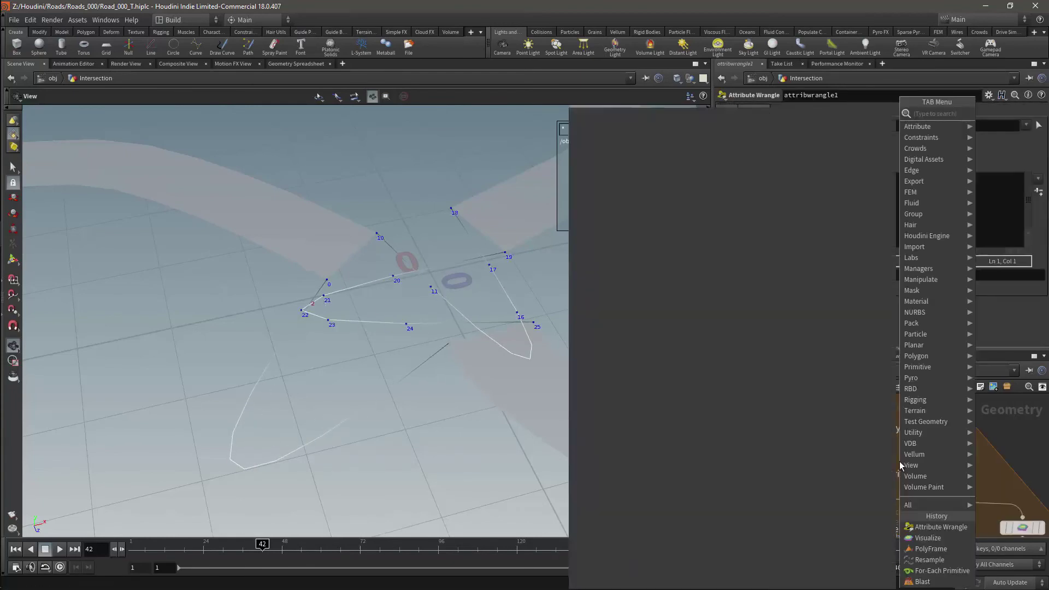
pyautogui.write('prom')
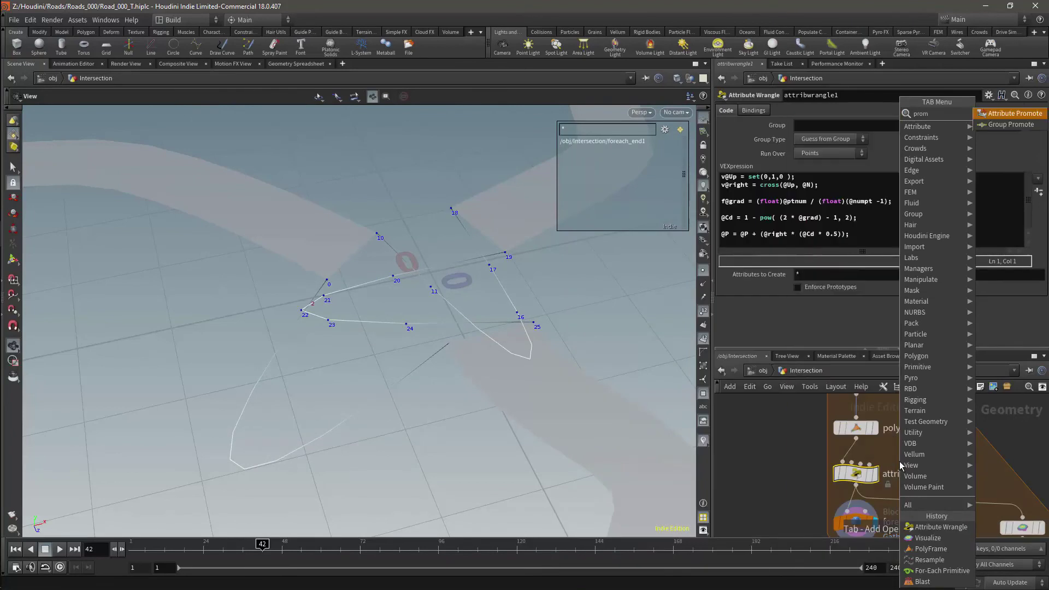
pyautogui.press('Escape')
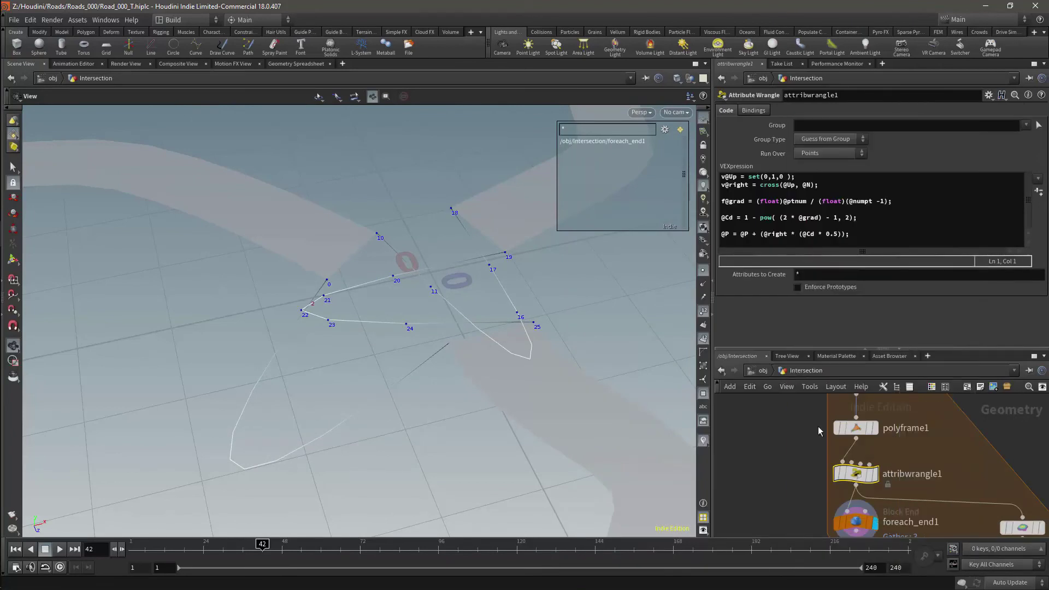
pyautogui.click(857, 454)
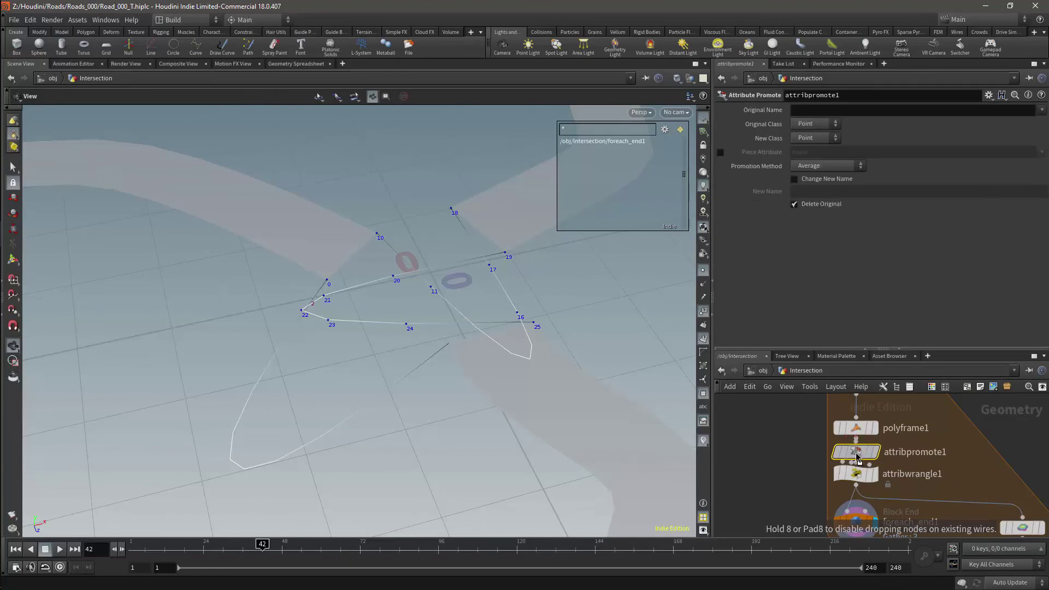
# Step: Promote the refinement attribute from Primitive to Point class in attribpromote1
pyautogui.click(834, 125)
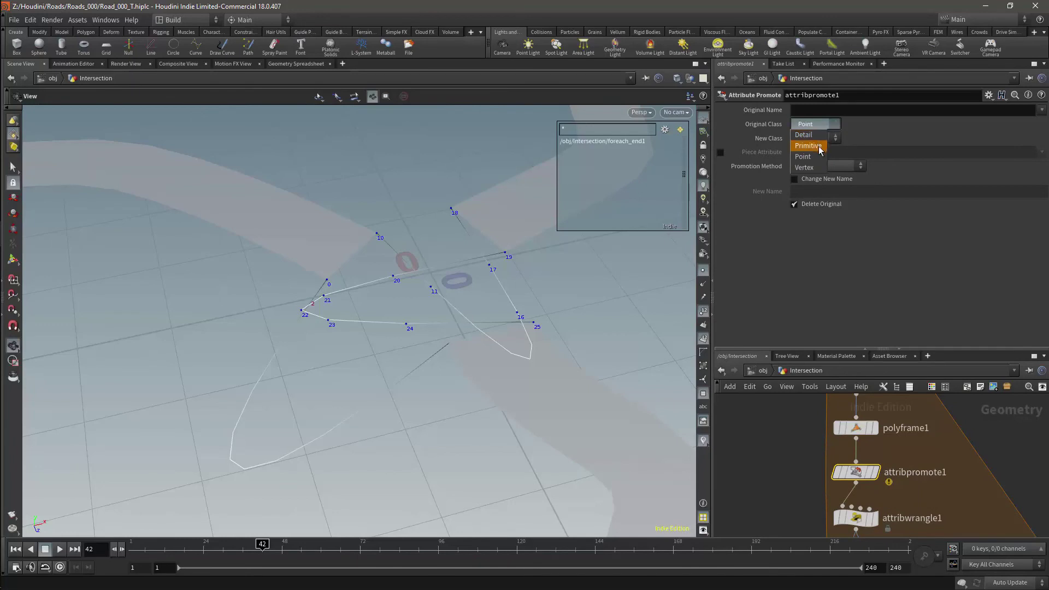
pyautogui.click(808, 145)
pyautogui.click(822, 138)
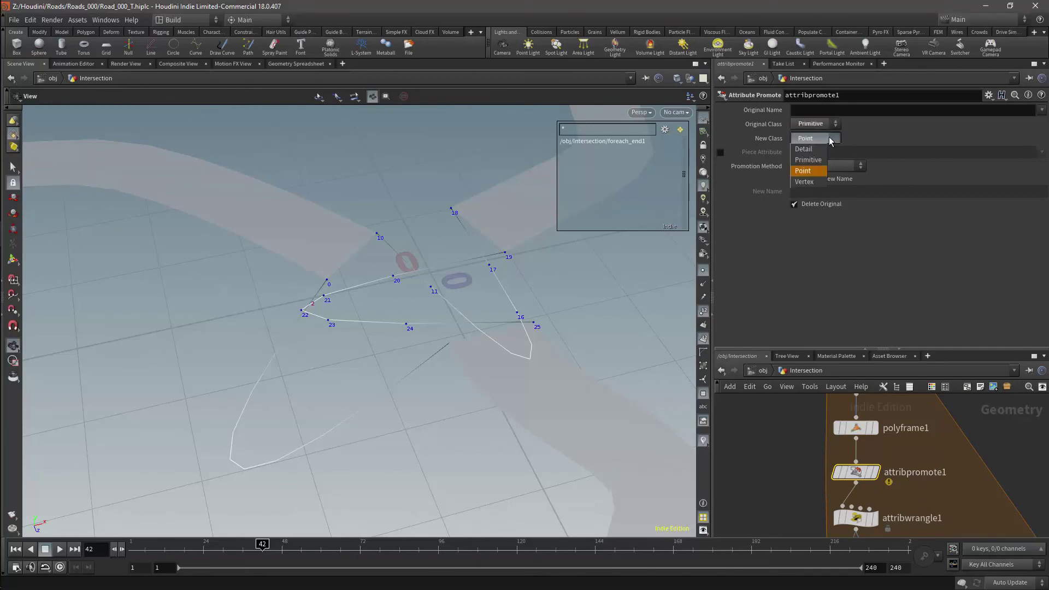
pyautogui.click(816, 170)
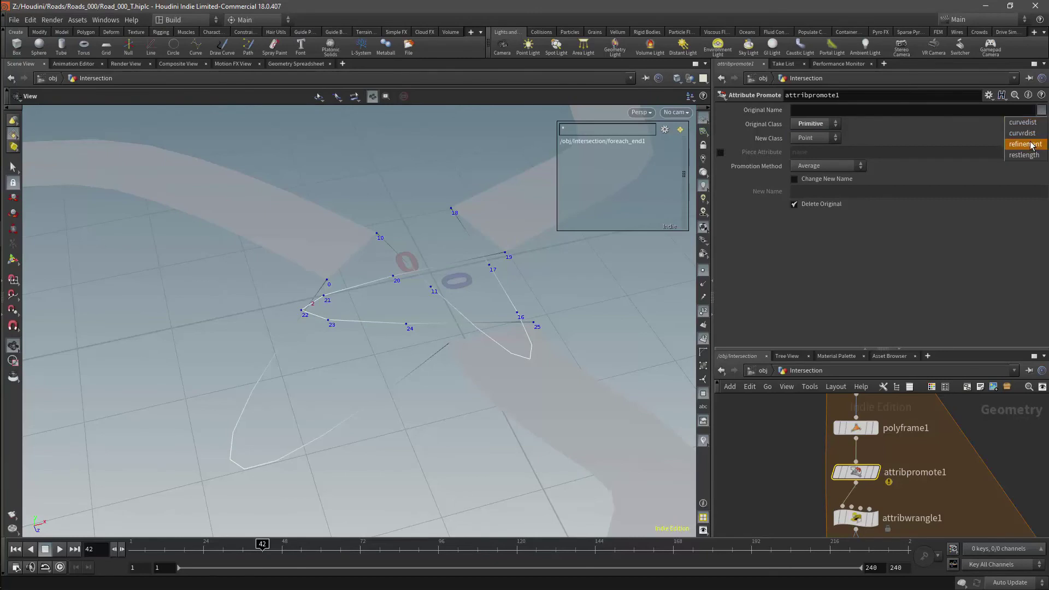
pyautogui.click(1032, 146)
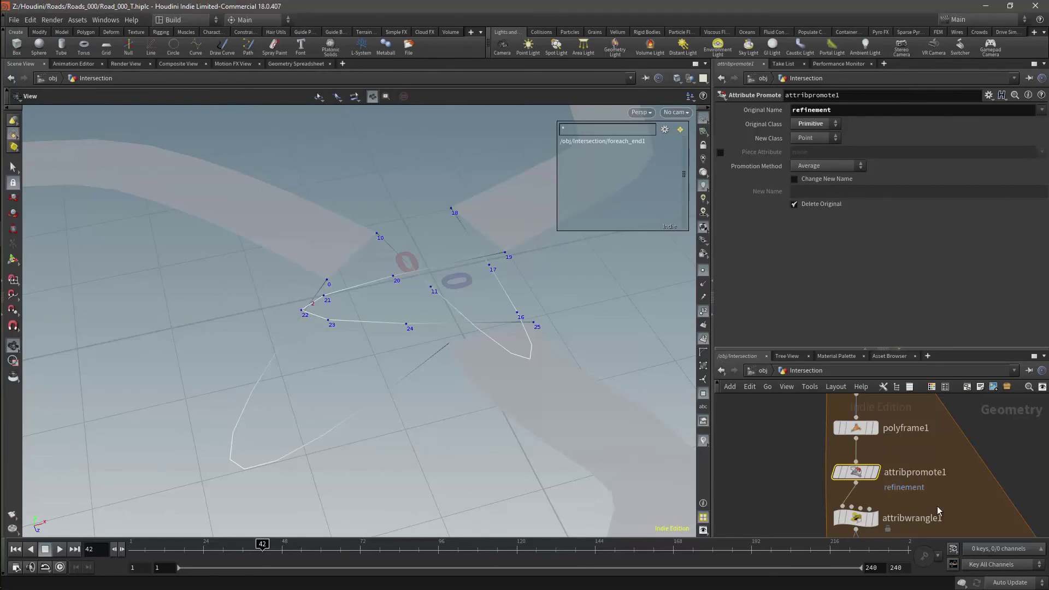
pyautogui.scroll(-2, 938, 511)
pyautogui.moveTo(972, 455); pyautogui.dragTo(969, 409, button='middle')
pyautogui.moveTo(885, 470)
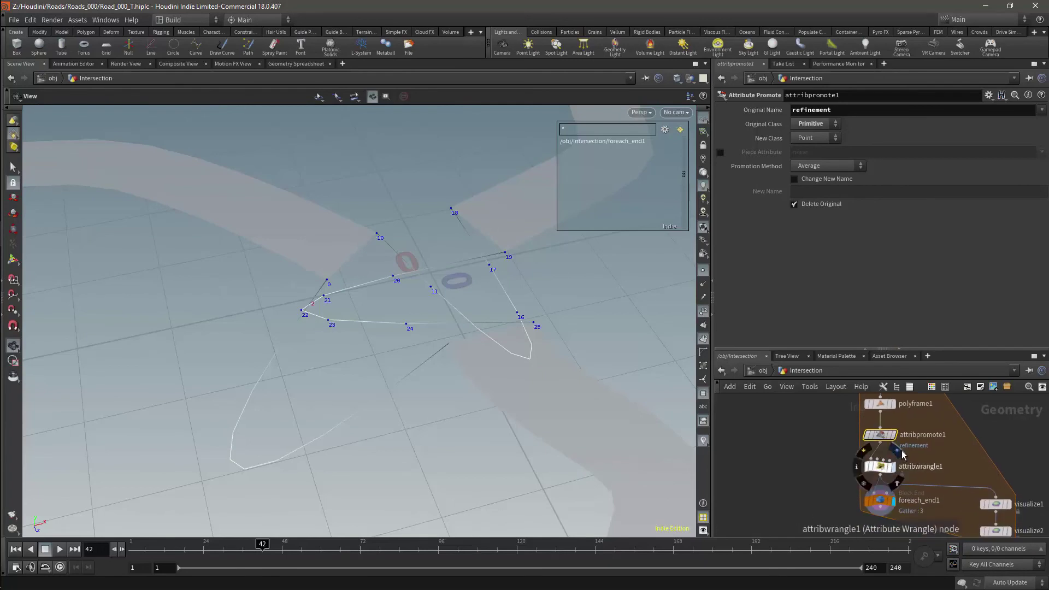
pyautogui.click(1042, 111)
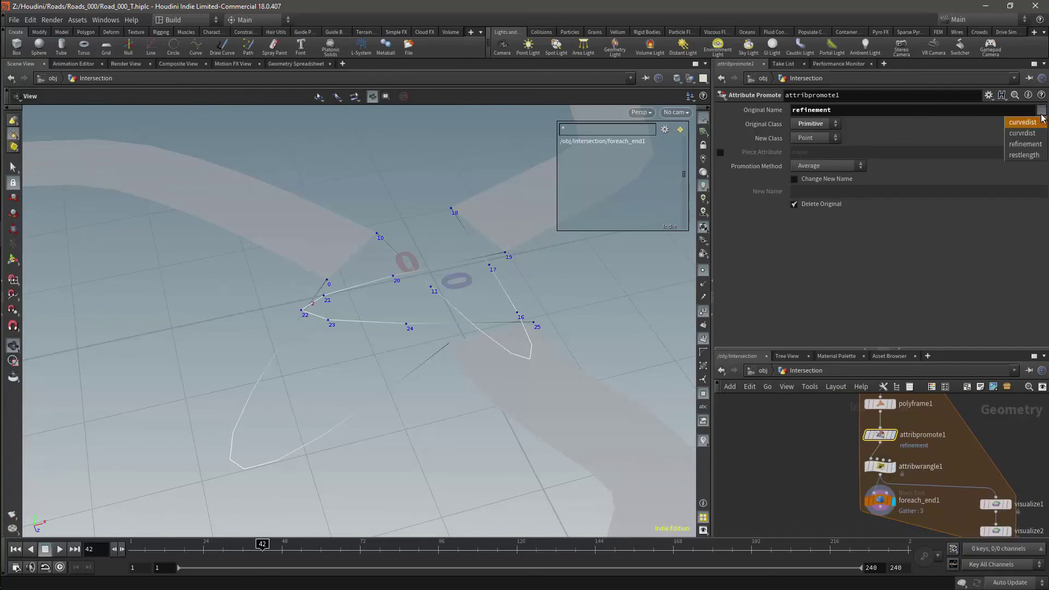
pyautogui.press('Escape')
pyautogui.moveTo(979, 418); pyautogui.dragTo(953, 508, button='middle')
# Step: Correct the misspelled curvrdist to curvedist on lines 5, 10 and 16 of attribwrangle2
pyautogui.click(856, 401)
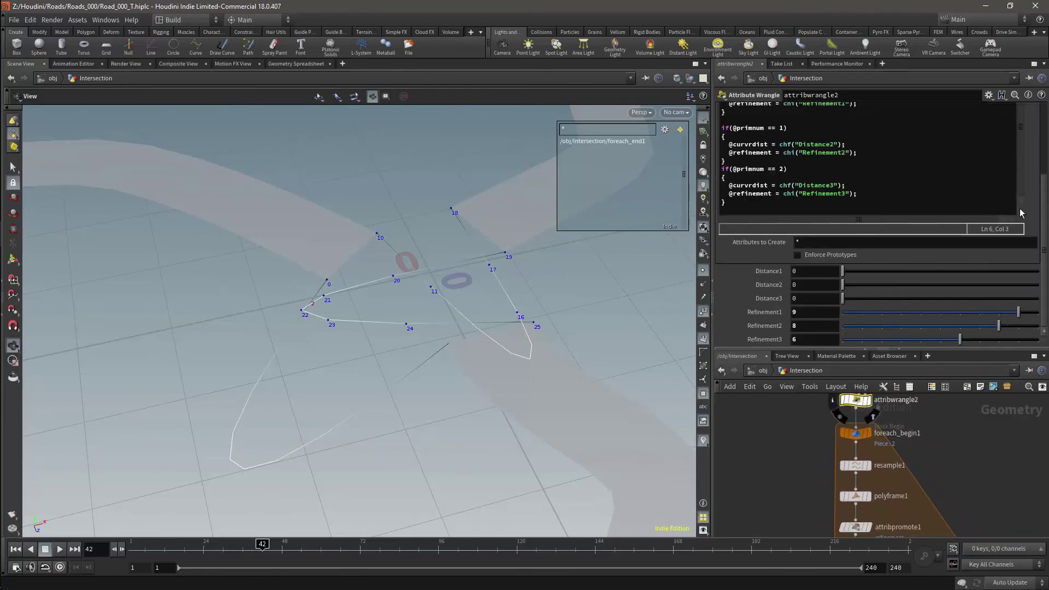
pyautogui.scroll(3, 1044, 210)
pyautogui.doubleClick(746, 128)
pyautogui.hotkey('ctrl', 'c')
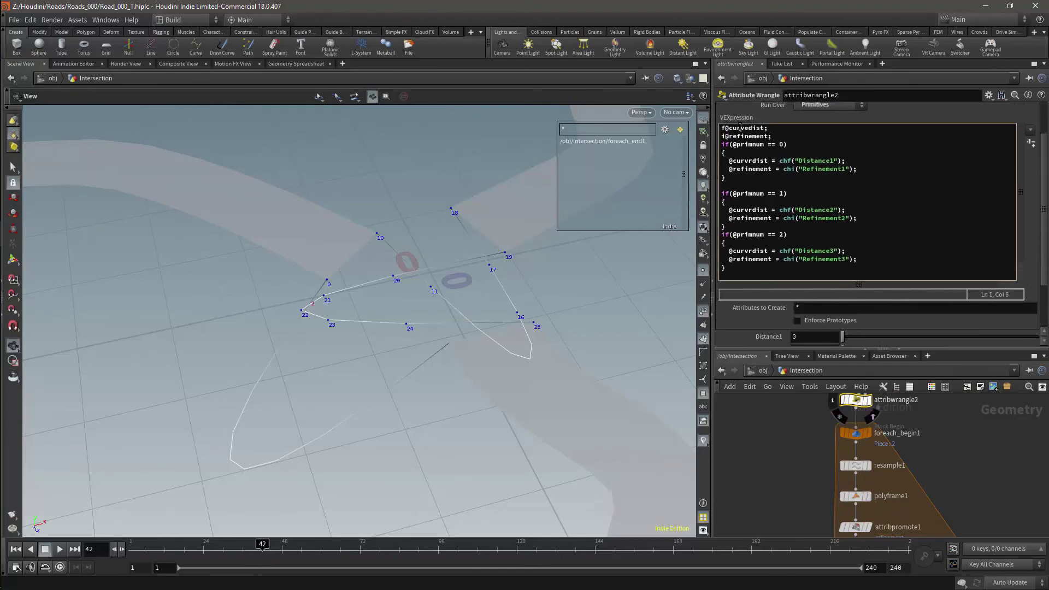
pyautogui.doubleClick(738, 160)
pyautogui.hotkey('ctrl', 'v')
pyautogui.doubleClick(764, 211)
pyautogui.hotkey('ctrl', 'v')
pyautogui.doubleClick(754, 252)
pyautogui.hotkey('ctrl', 'v')
# Step: Add curvedist to attribpromote1's promoted attributes
pyautogui.moveTo(871, 529); pyautogui.dragTo(867, 457, button='middle')
pyautogui.click(866, 457)
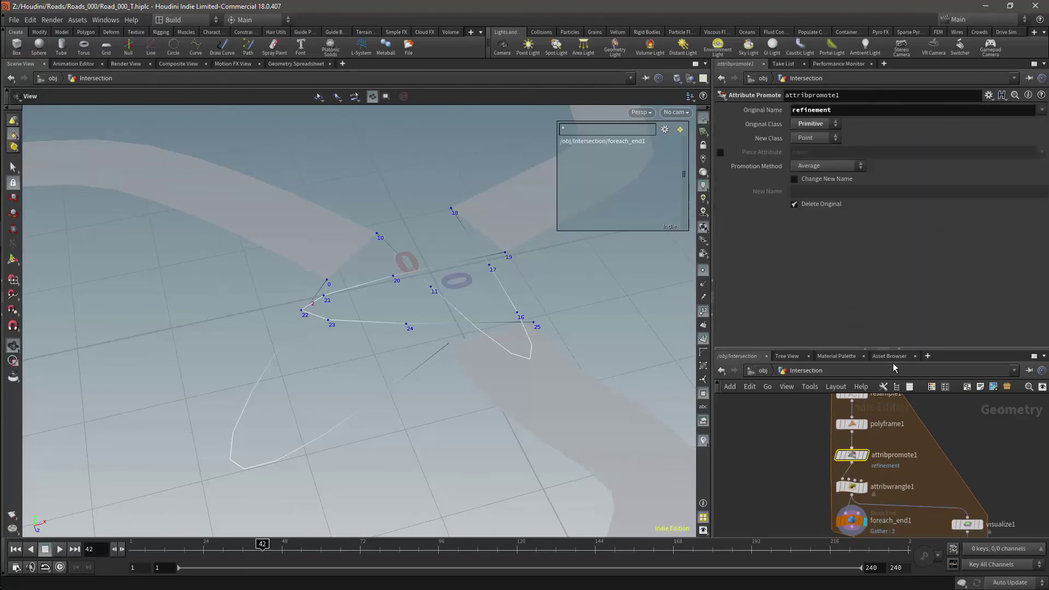
pyautogui.click(1043, 113)
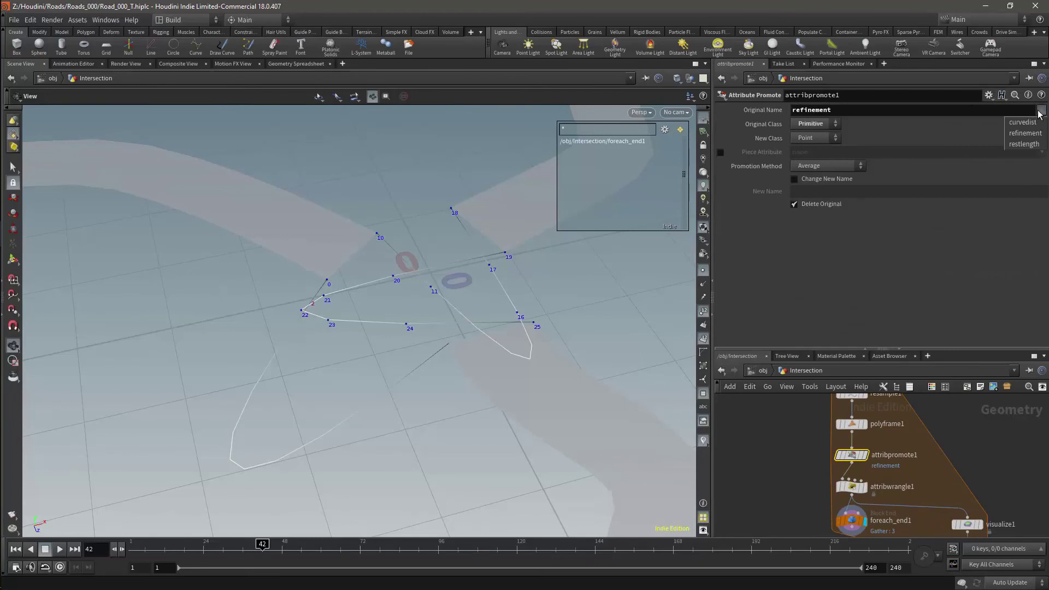
pyautogui.click(1021, 133)
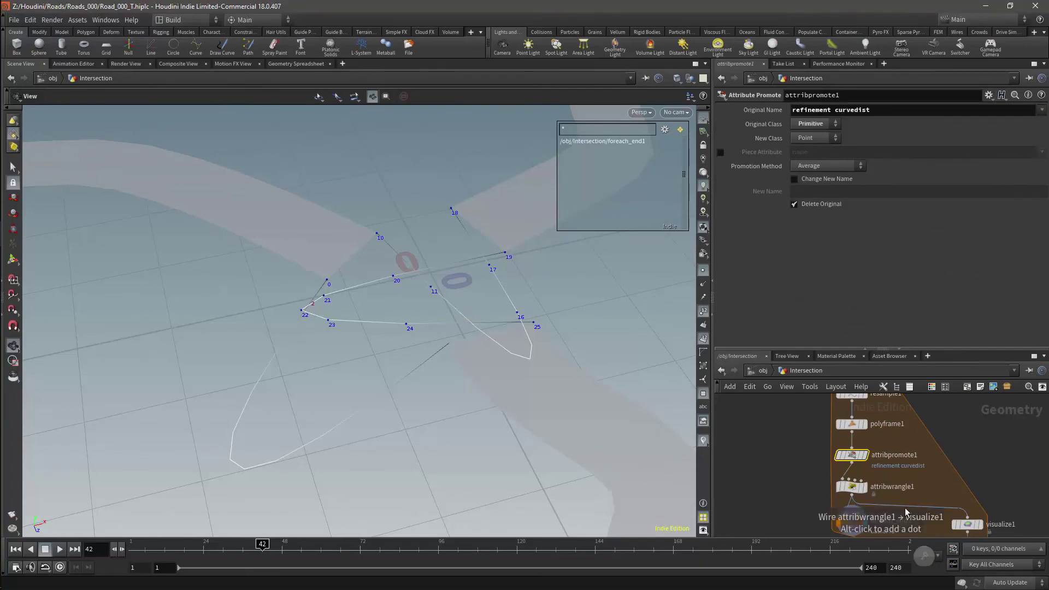
pyautogui.moveTo(864, 497)
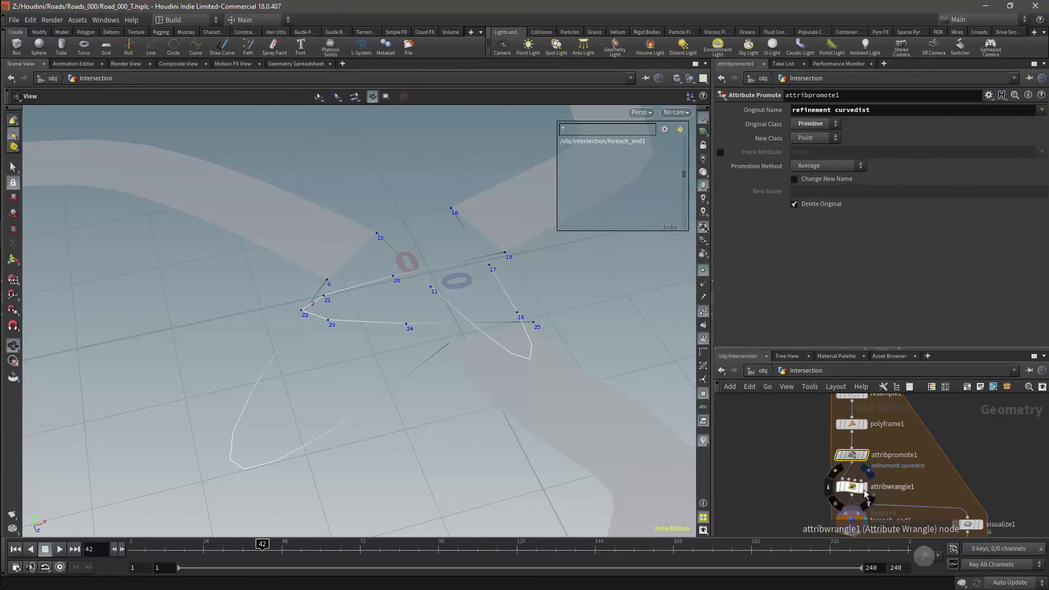
pyautogui.click(865, 493)
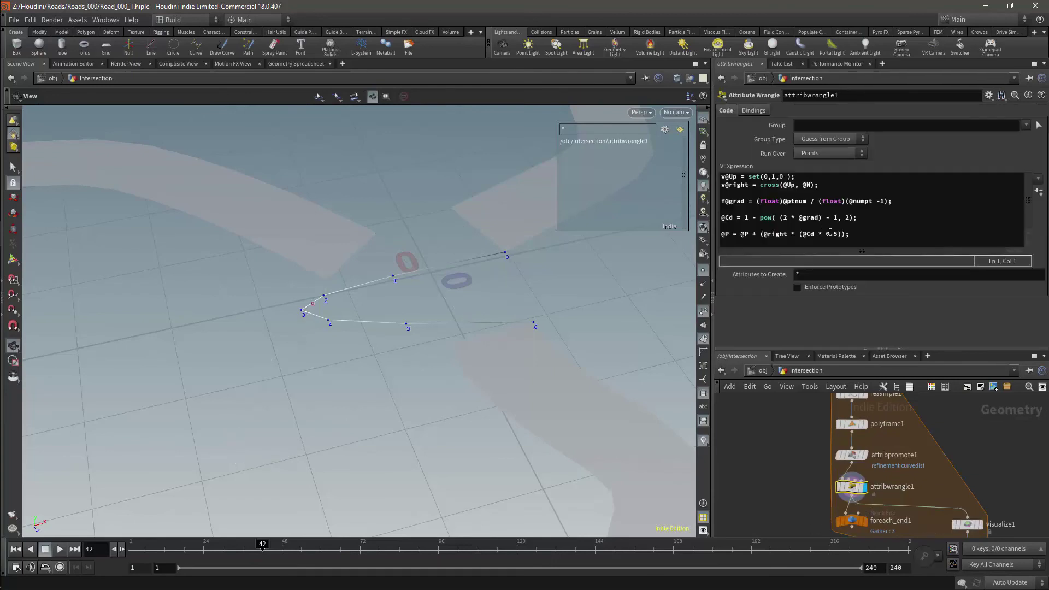
pyautogui.click(826, 233)
pyautogui.moveTo(825, 234); pyautogui.dragTo(839, 234)
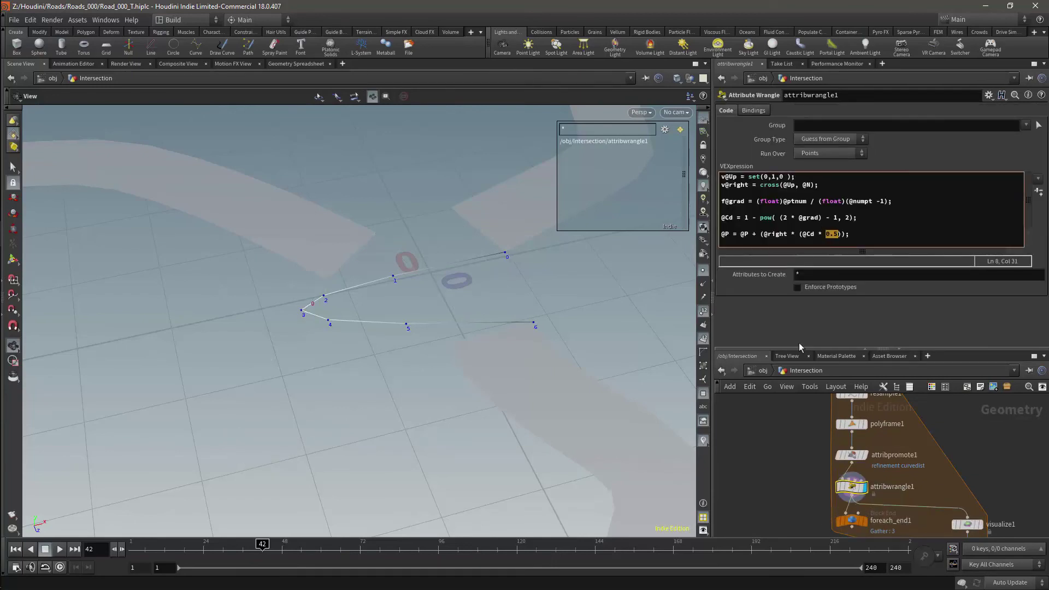
pyautogui.write('@curved')
# Step: Set Distance1 to -0.1 and Distance2 to -0.353 on attribwrangle2
pyautogui.click(902, 500)
pyautogui.scroll(-2, 896, 470)
pyautogui.click(889, 452)
pyautogui.click(794, 336)
pyautogui.write('-0.1')
pyautogui.press('Return')
pyautogui.moveTo(262, 306); pyautogui.dragTo(398, 429)
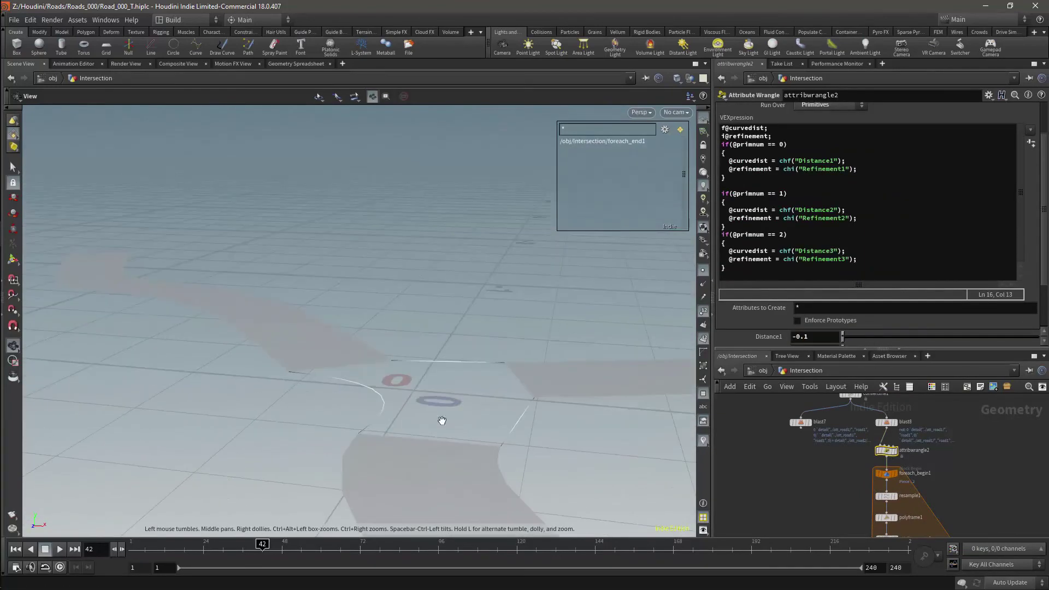
pyautogui.scroll(-3, 874, 229)
pyautogui.moveTo(843, 285)
pyautogui.mouseDown()
pyautogui.moveTo(889, 292)
pyautogui.moveTo(852, 289)
pyautogui.mouseUp()
pyautogui.moveTo(809, 296); pyautogui.dragTo(759, 296, button='middle')
pyautogui.moveTo(448, 317); pyautogui.dragTo(514, 315)
pyautogui.scroll(-3, 810, 457)
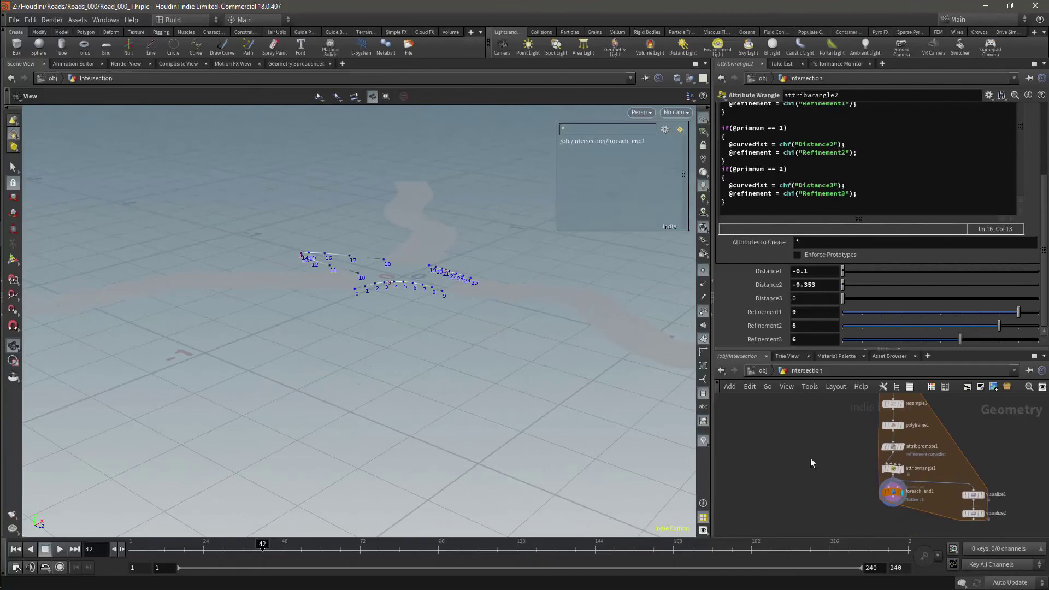
# Step: Add a Merge node (merge2) fed by foreach_end1's output
pyautogui.press('Tab')
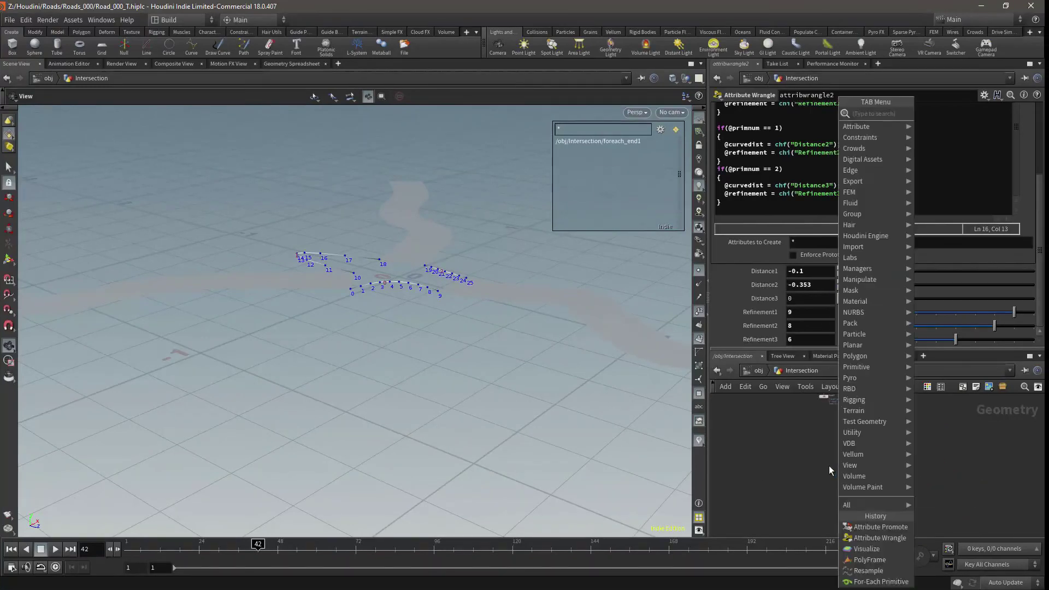
pyautogui.write('merge')
pyautogui.press('Return')
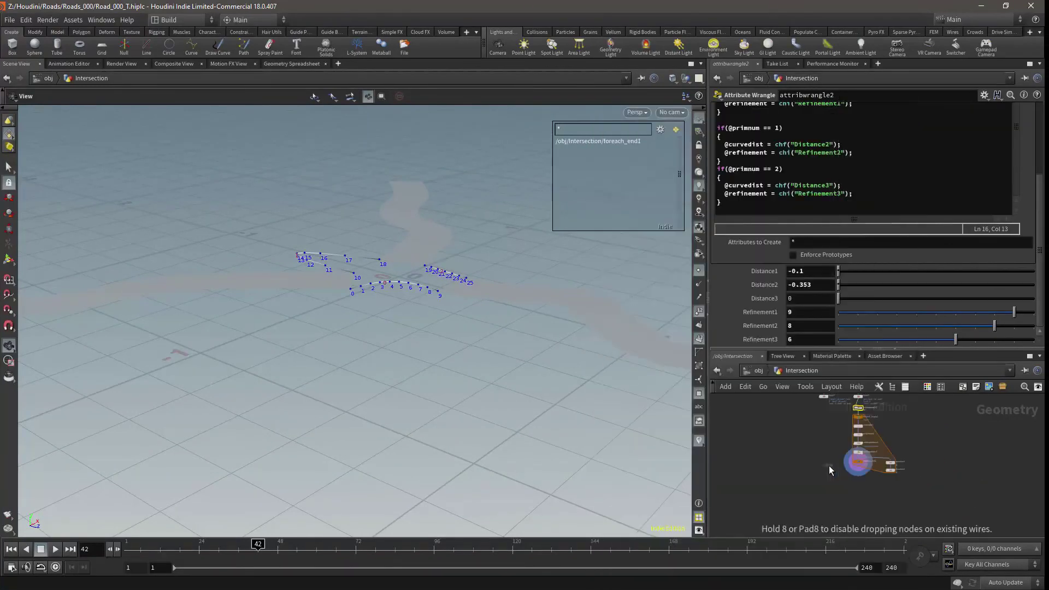
pyautogui.click(829, 474)
pyautogui.scroll(2, 854, 541)
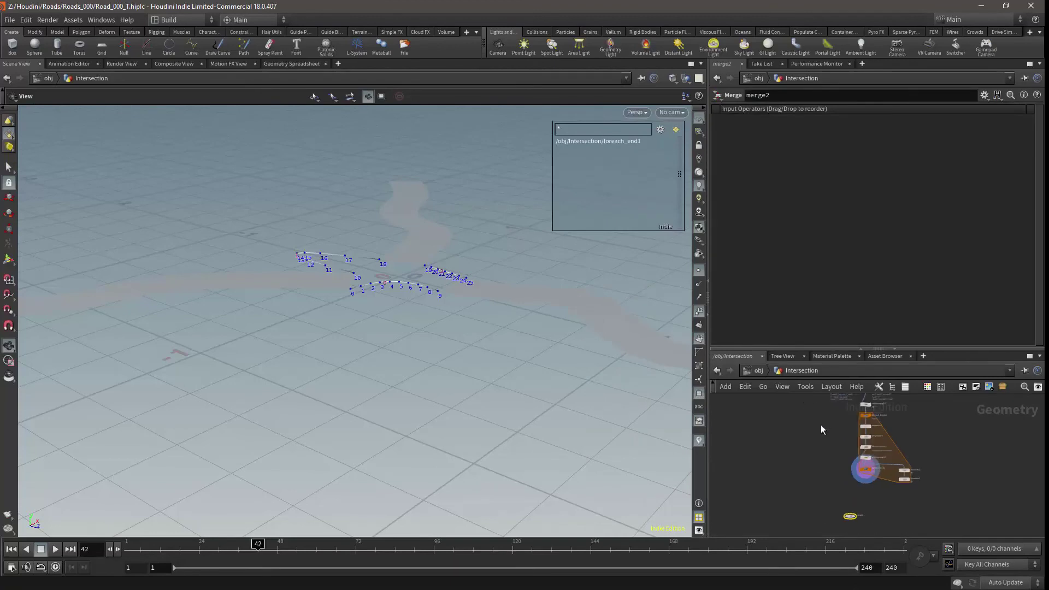
pyautogui.scroll(2, 852, 519)
pyautogui.click(891, 491)
pyautogui.click(843, 520)
pyautogui.moveTo(814, 442); pyautogui.dragTo(820, 492, button='middle')
pyautogui.scroll(-2, 820, 492)
# Step: Wire blast7 into merge2 as its first input and display merge2
pyautogui.moveTo(811, 421); pyautogui.dragTo(834, 491)
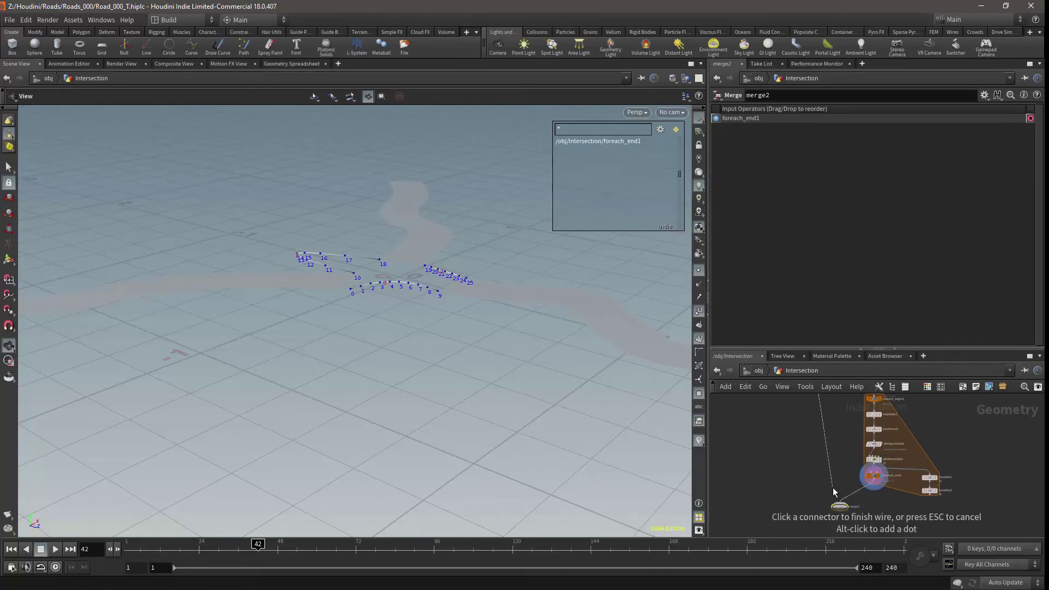
pyautogui.click(839, 503)
pyautogui.scroll(2, 836, 504)
pyautogui.moveTo(715, 129); pyautogui.dragTo(717, 117)
pyautogui.click(856, 499)
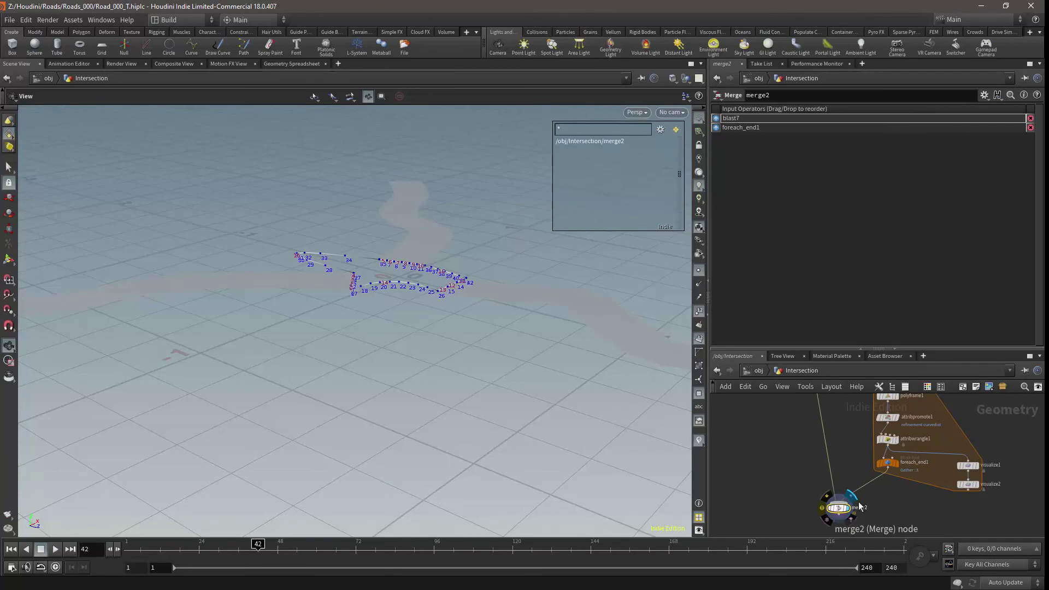
# Step: Add a Fuse node (fuse1) below merge2 and display its result
pyautogui.moveTo(449, 246); pyautogui.dragTo(440, 274)
pyautogui.moveTo(874, 533); pyautogui.dragTo(874, 481, button='middle')
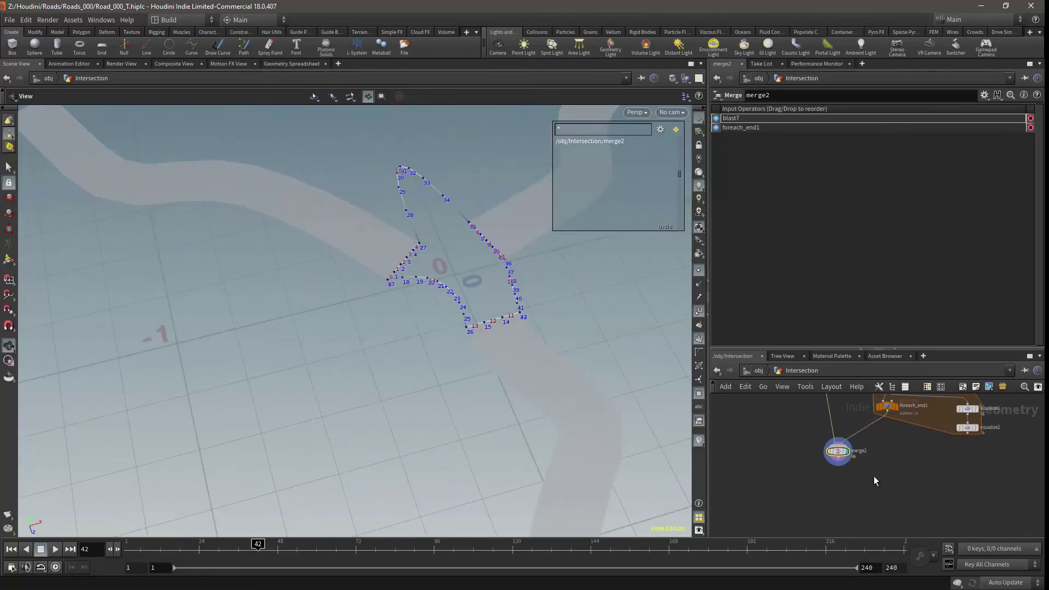
pyautogui.press('Tab')
pyautogui.write('null')
pyautogui.press('Return')
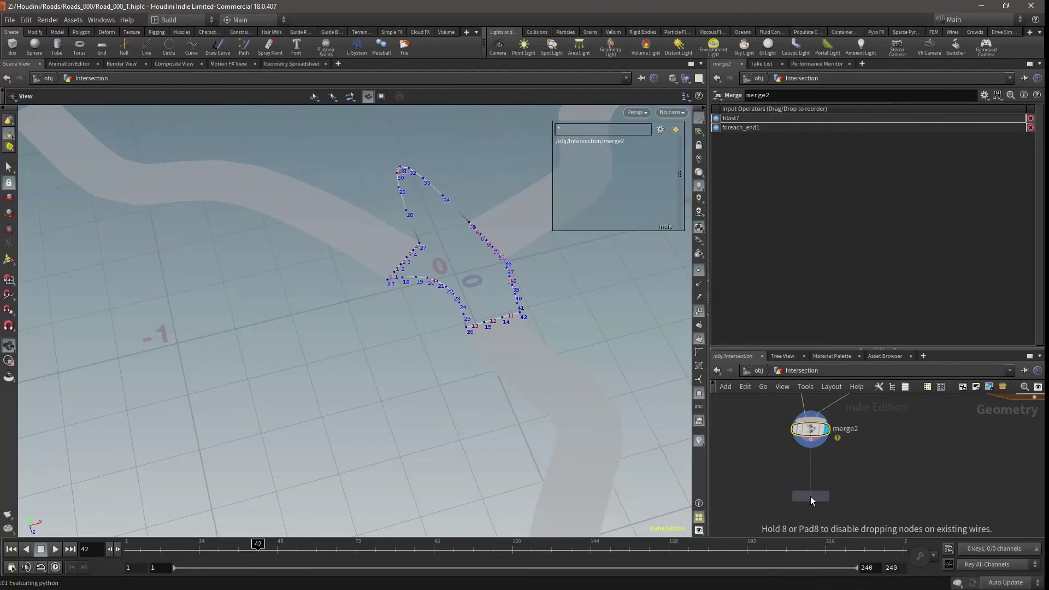
pyautogui.click(811, 496)
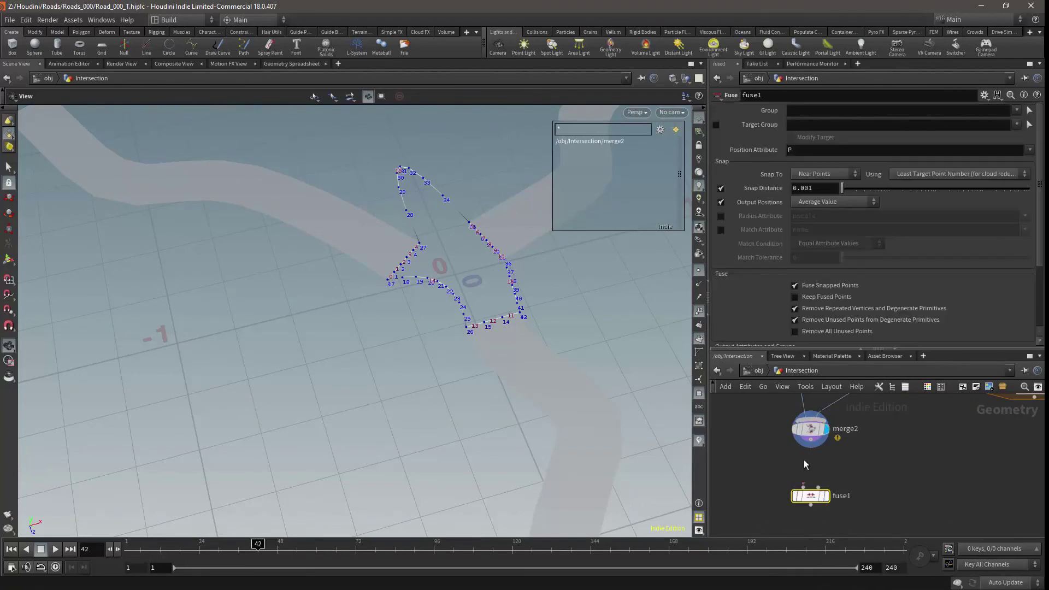
pyautogui.click(824, 497)
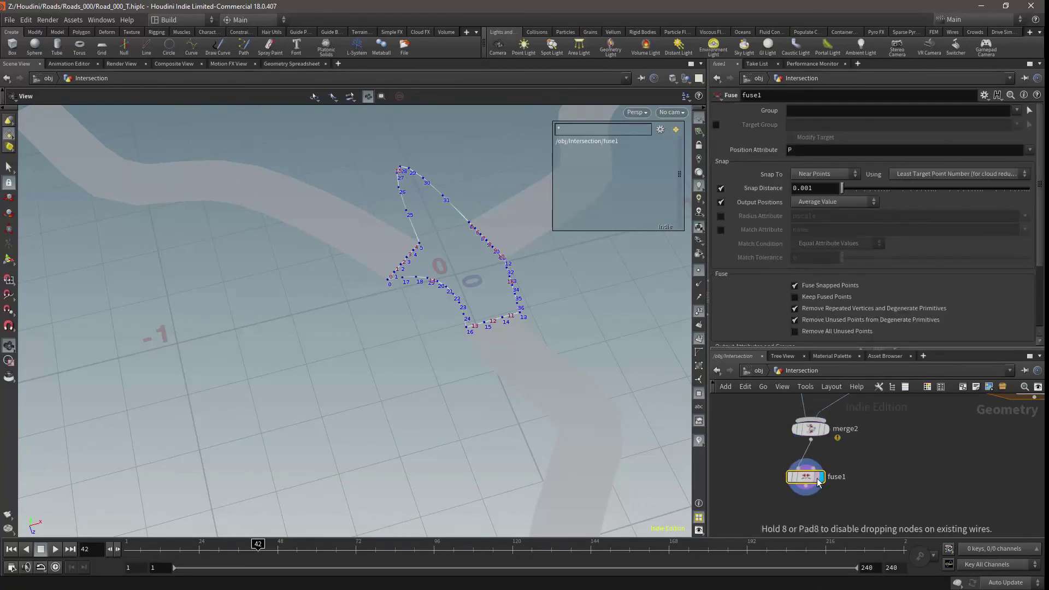
pyautogui.press('Tab')
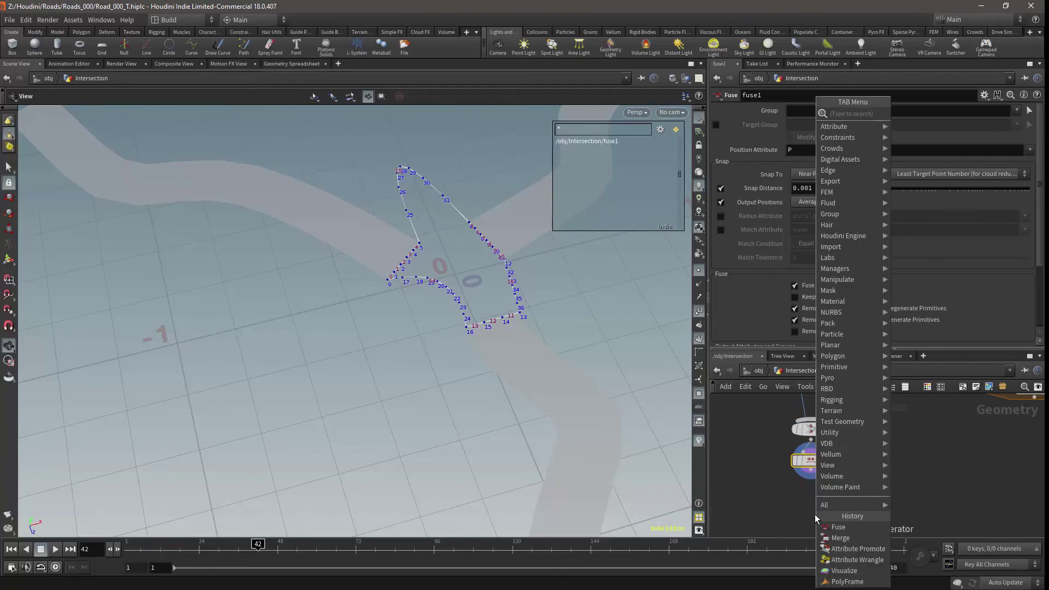
# Step: Add a PolyFill node below fuse1, wire fuse1 into it and display it
pyautogui.write('pol')
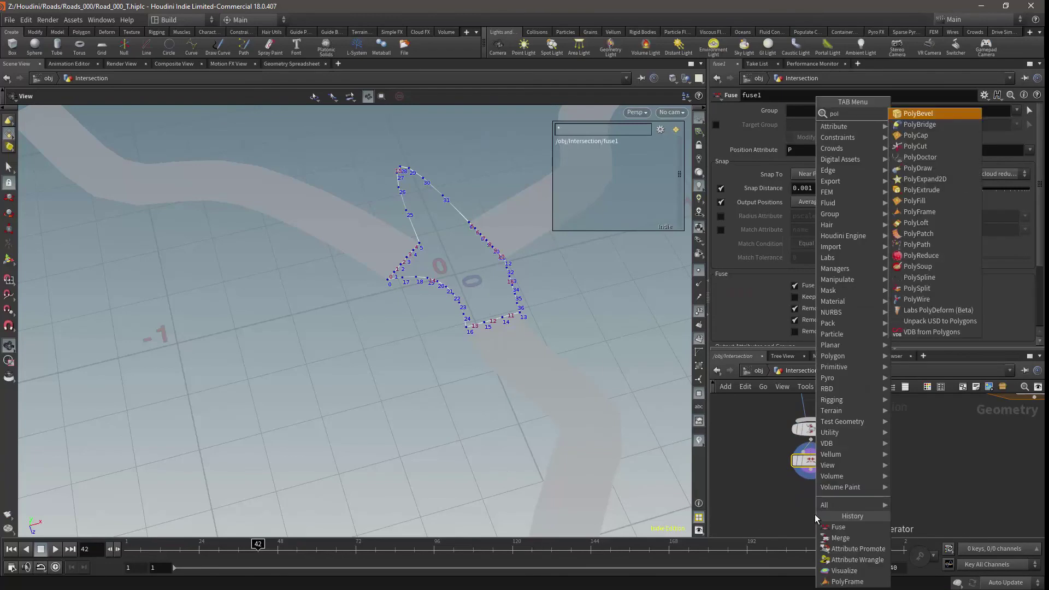
pyautogui.click(921, 201)
pyautogui.click(813, 483)
pyautogui.click(812, 479)
pyautogui.click(811, 482)
pyautogui.click(829, 489)
pyautogui.moveTo(814, 493); pyautogui.dragTo(814, 500)
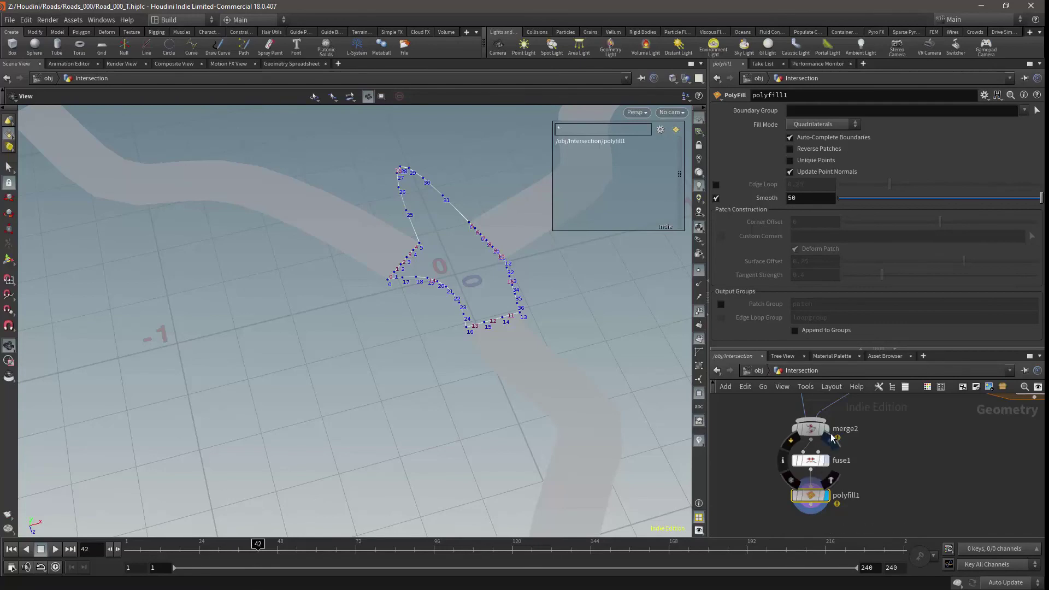
# Step: Check polyfill1's info window and its warning
pyautogui.moveTo(802, 457)
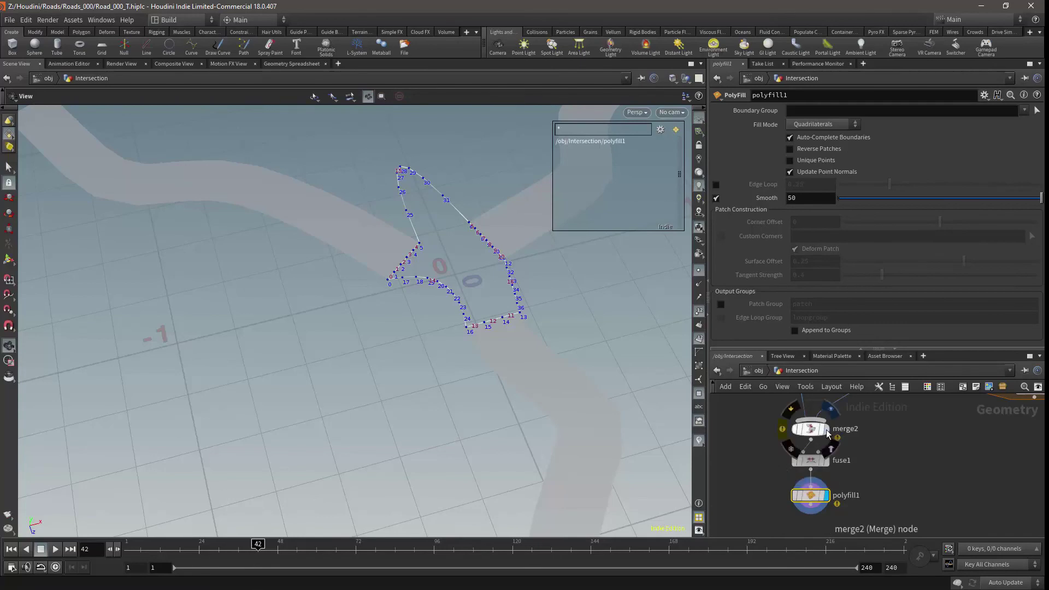
pyautogui.click(782, 495)
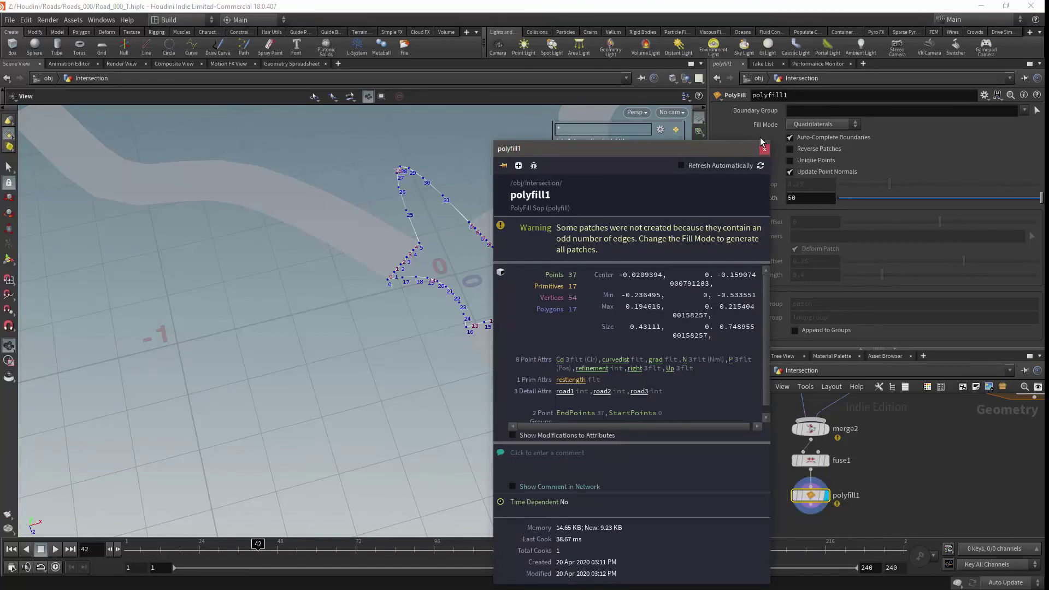
pyautogui.moveTo(754, 150); pyautogui.dragTo(333, 76)
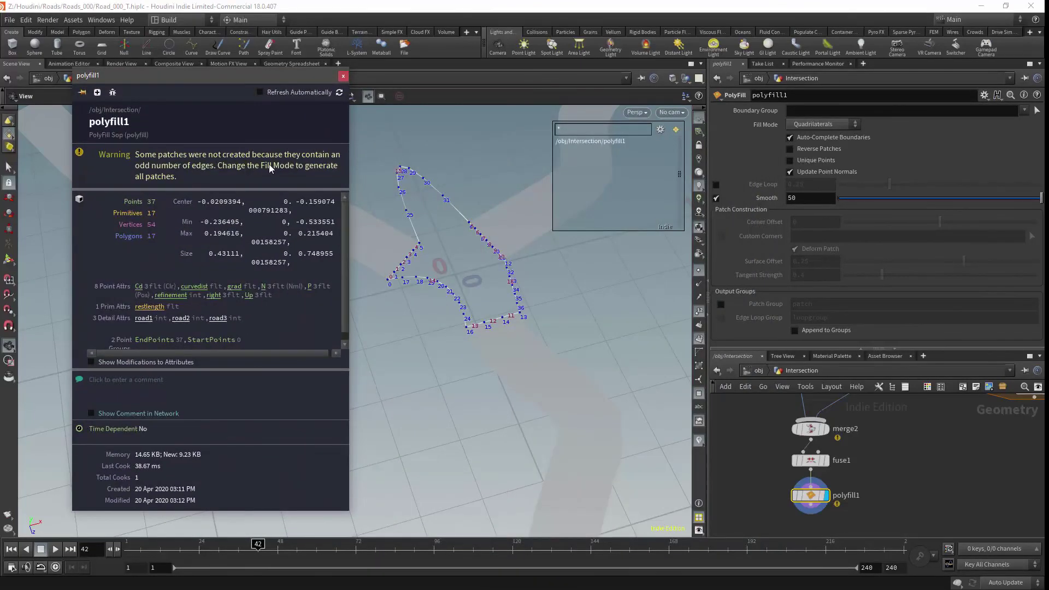
pyautogui.click(900, 431)
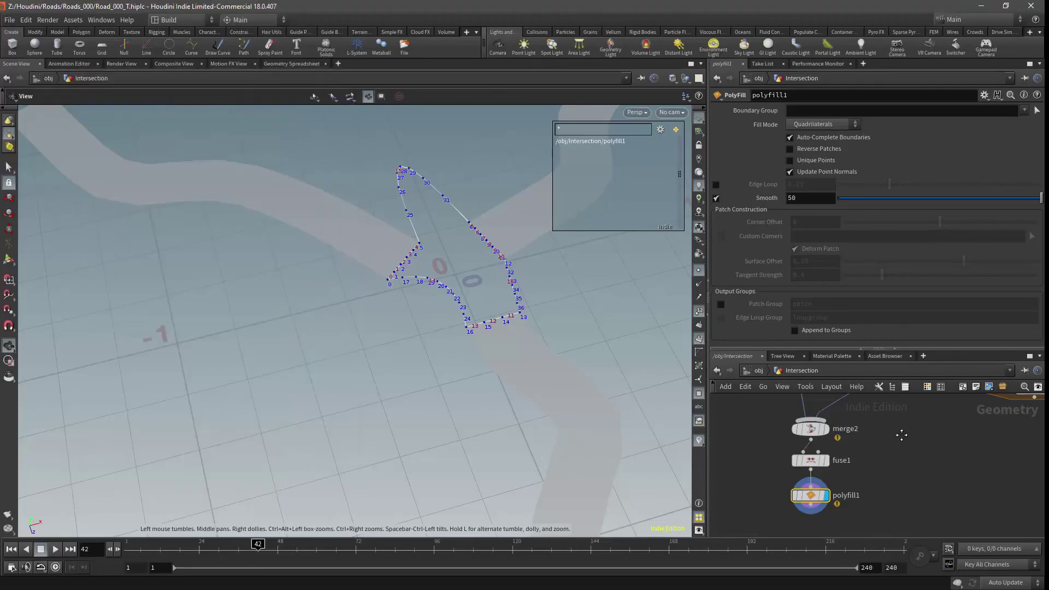
# Step: Lower attribwrangle2's Refinement1 from 9 to 8
pyautogui.moveTo(820, 437); pyautogui.dragTo(830, 531, button='middle')
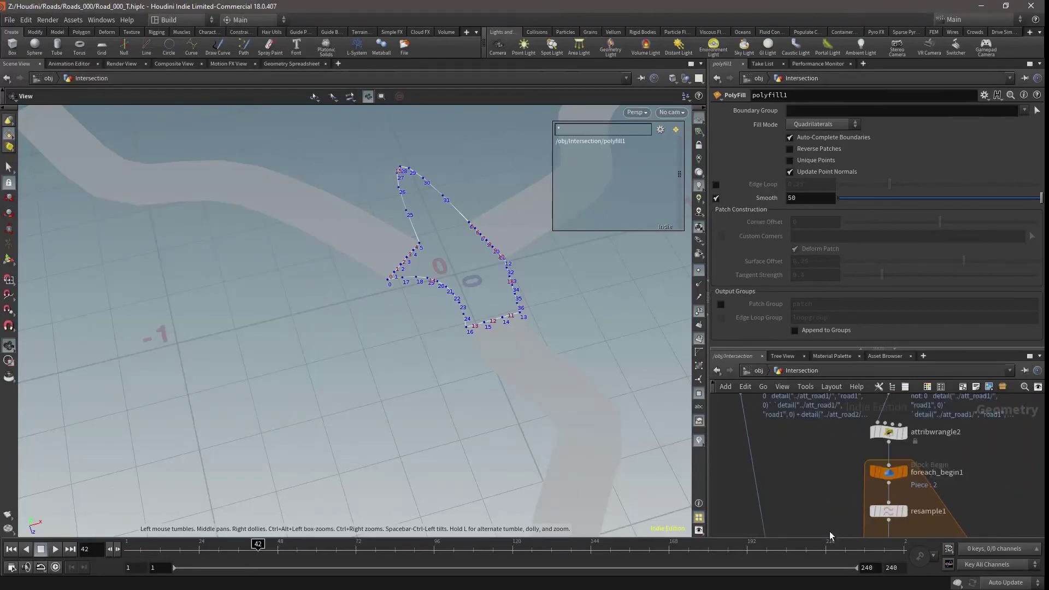
pyautogui.moveTo(834, 459); pyautogui.dragTo(823, 522, button='middle')
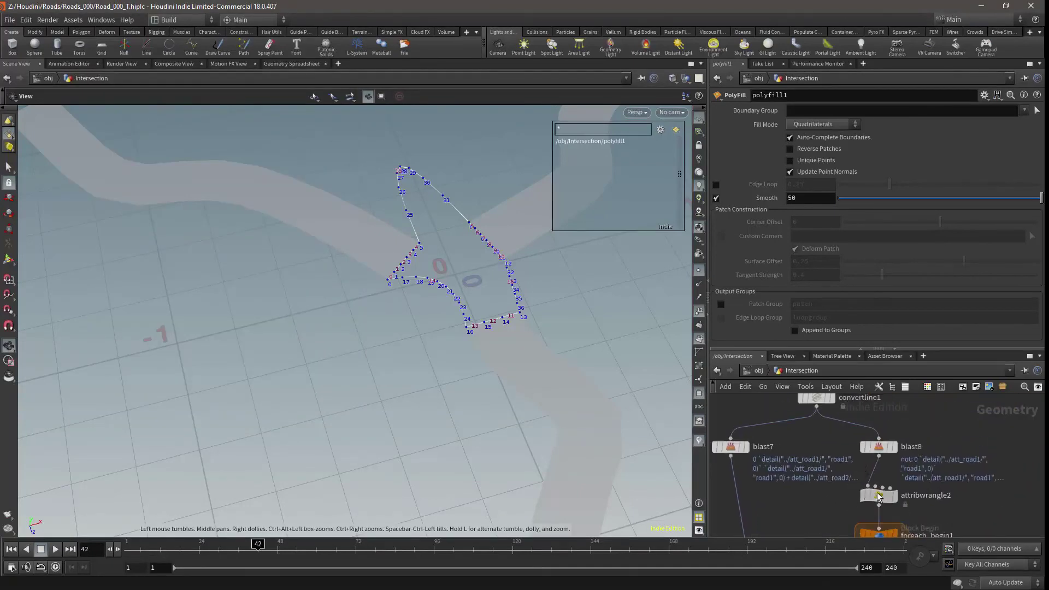
pyautogui.click(878, 495)
pyautogui.moveTo(1008, 319); pyautogui.dragTo(1002, 315)
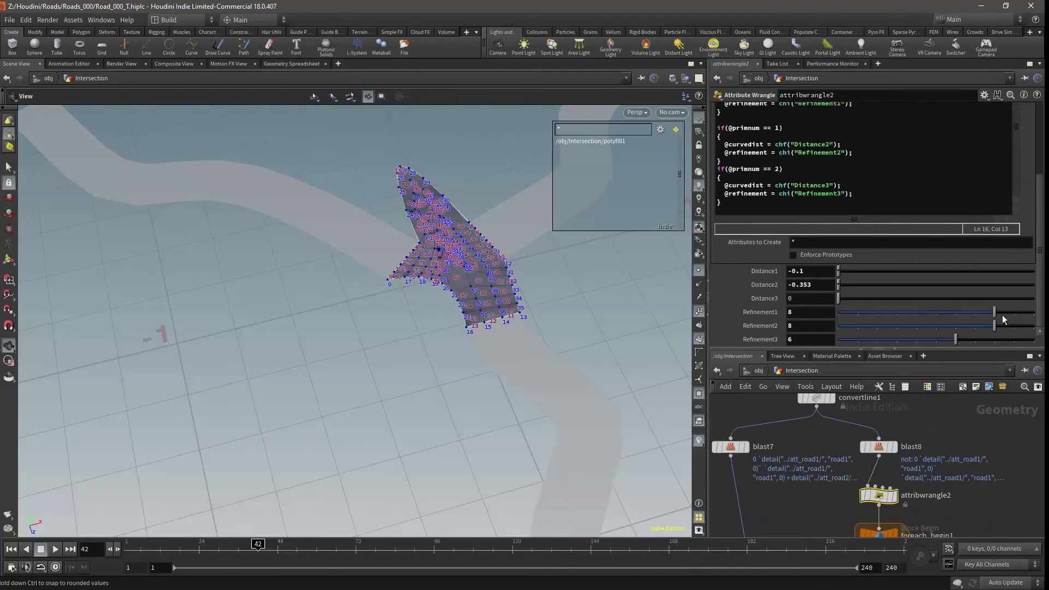
pyautogui.moveTo(958, 476); pyautogui.dragTo(953, 306, button='middle')
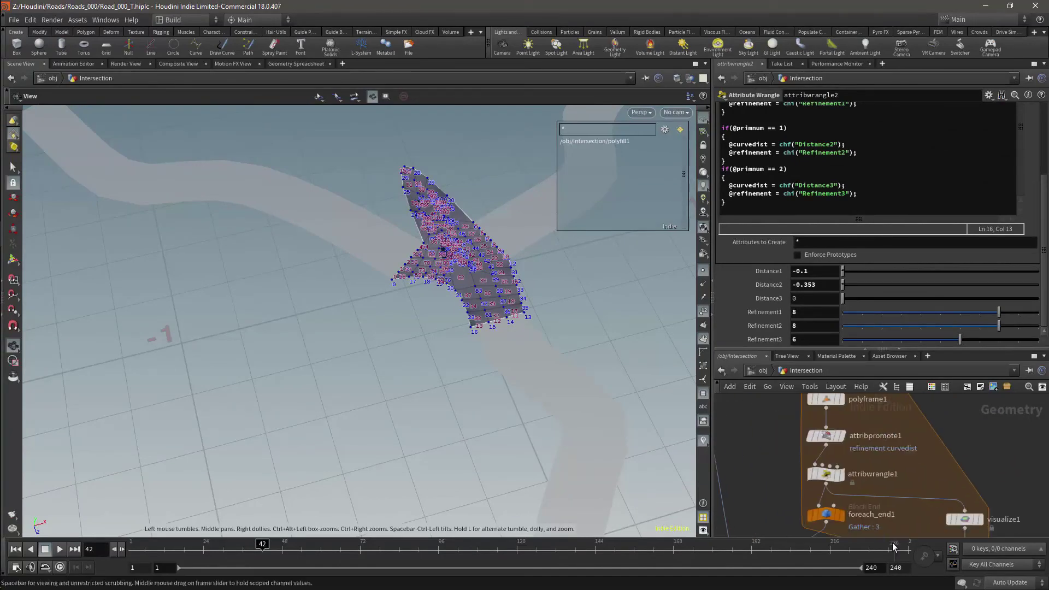
# Step: Compare Triangle Fan and Quadrilaterals fill modes on polyfill1, settling on Quadrilateral Grid
pyautogui.click(762, 487)
pyautogui.click(848, 122)
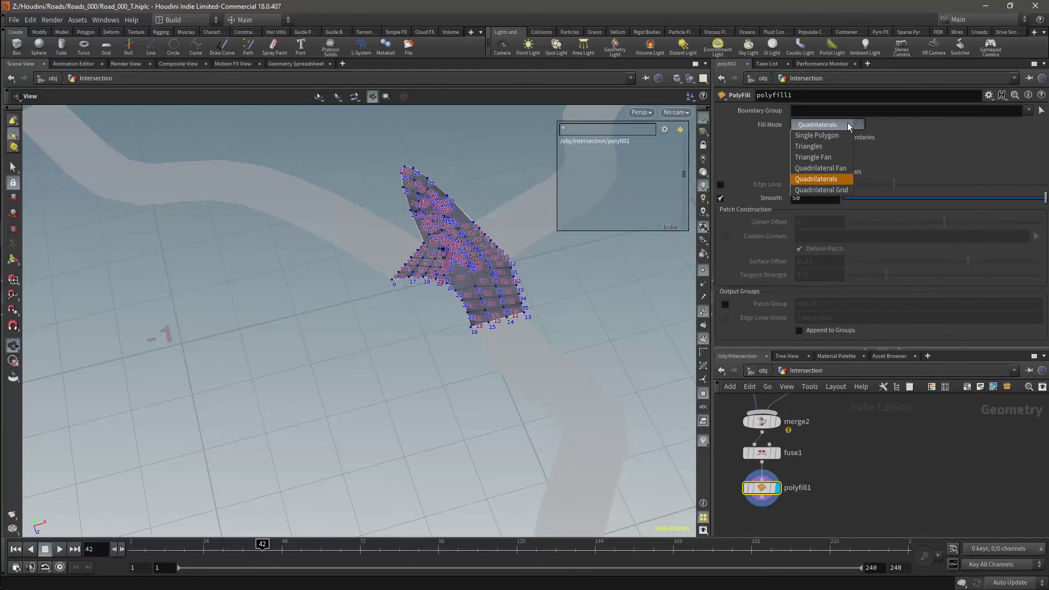
pyautogui.click(832, 157)
pyautogui.scroll(5, 473, 247)
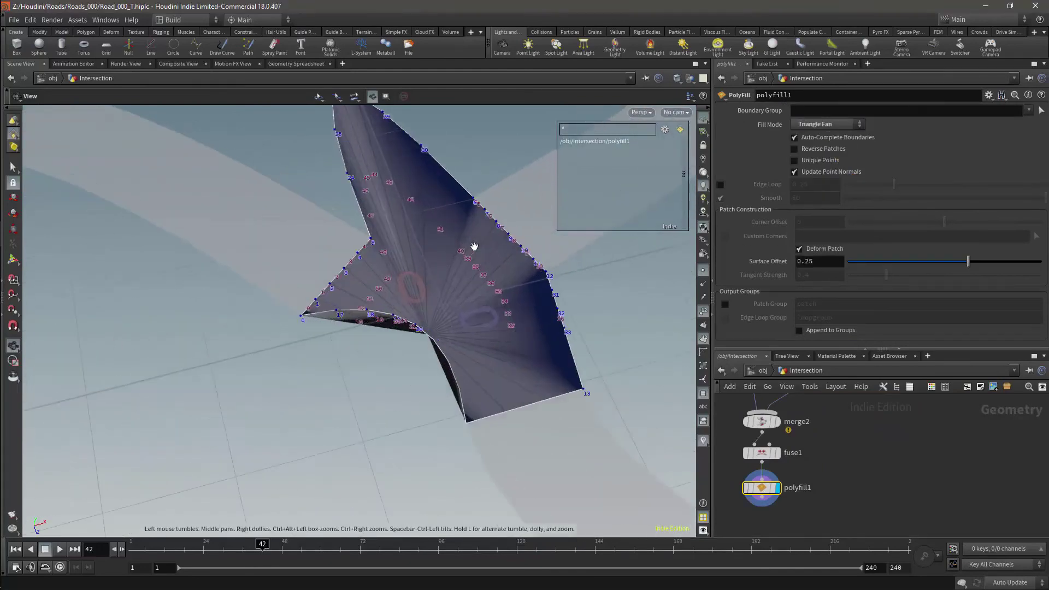
pyautogui.click(827, 124)
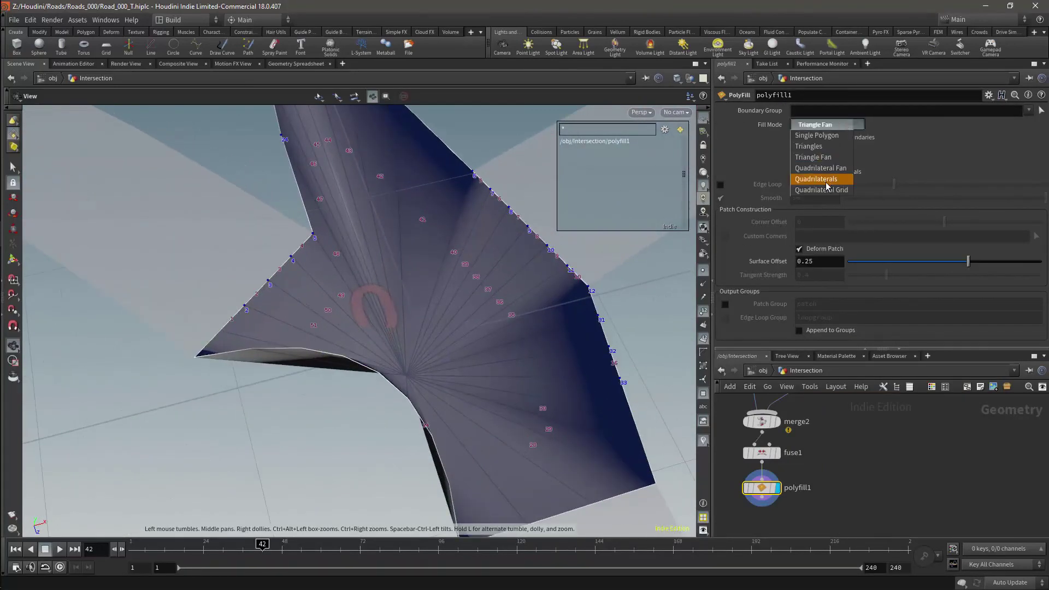
pyautogui.click(826, 183)
pyautogui.click(828, 124)
pyautogui.click(819, 180)
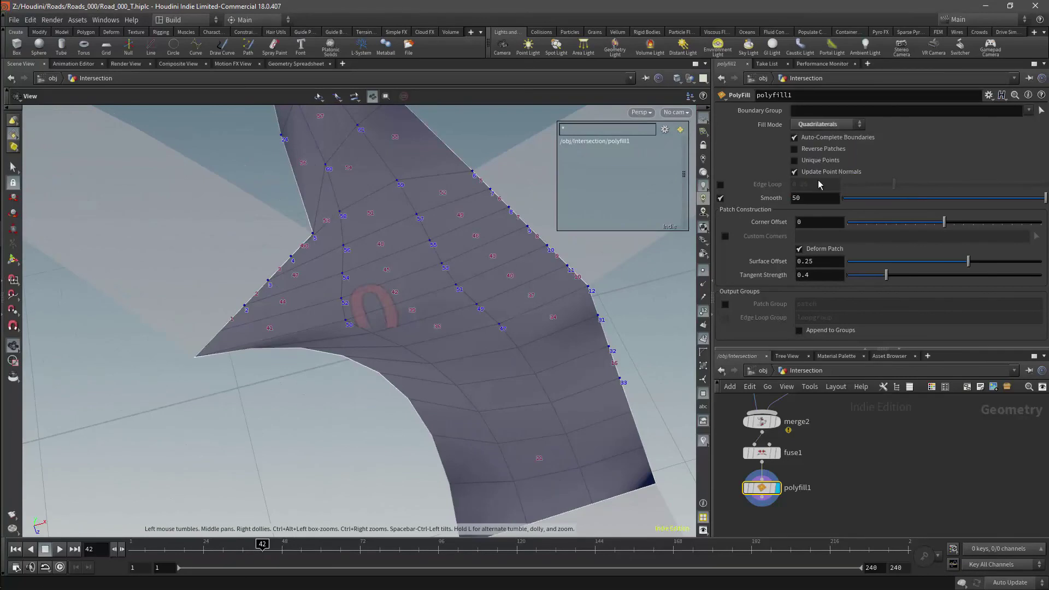
pyautogui.click(826, 125)
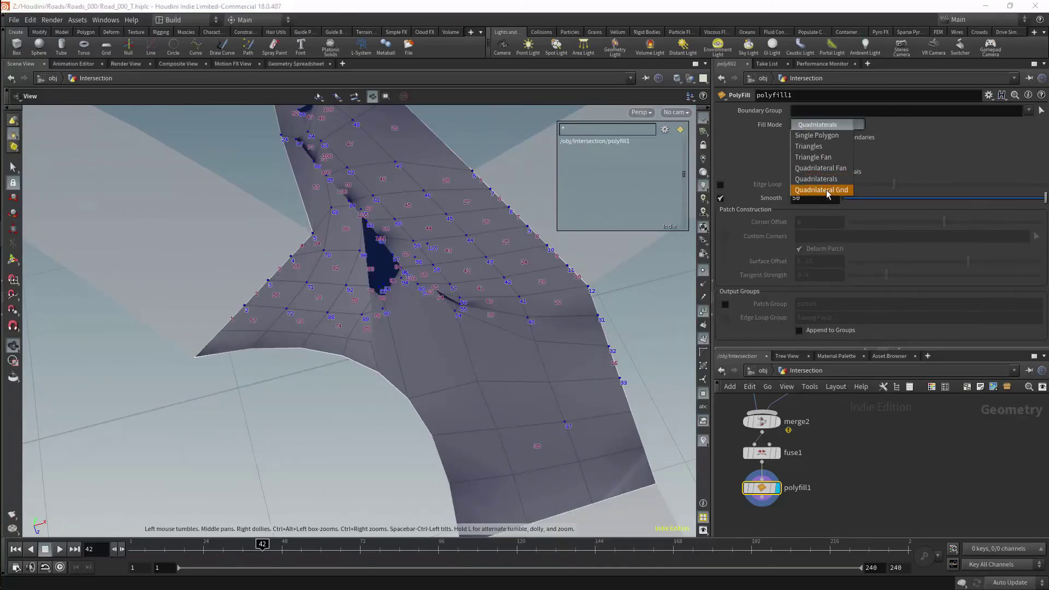
pyautogui.click(821, 190)
pyautogui.moveTo(438, 278); pyautogui.dragTo(457, 311)
# Step: Add an Attribute Delete node (attribdelete1) below the foreach_end1 block
pyautogui.press('Delete')
pyautogui.press('Tab')
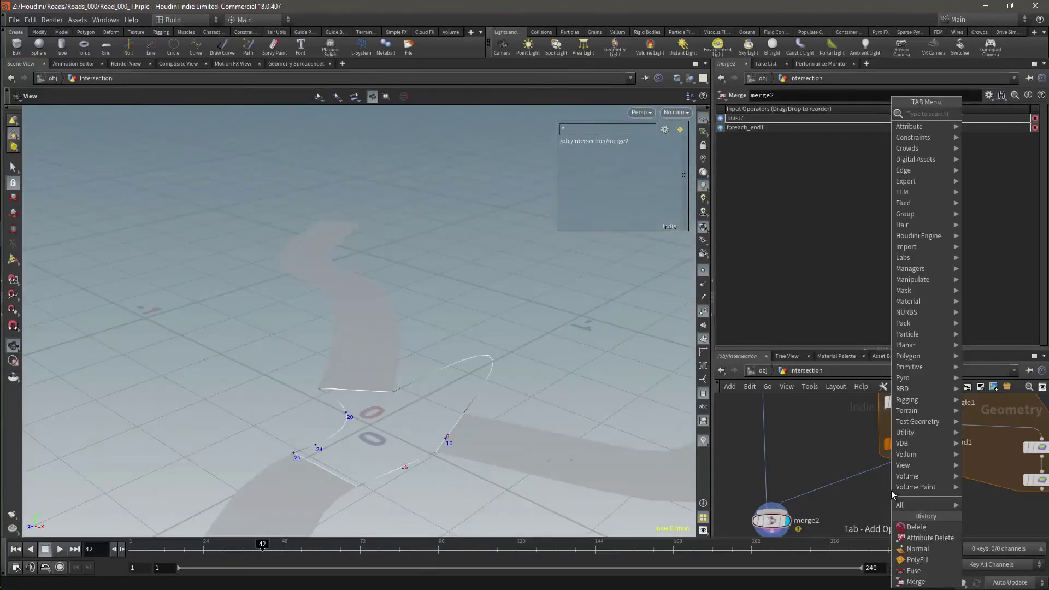
pyautogui.write('a')
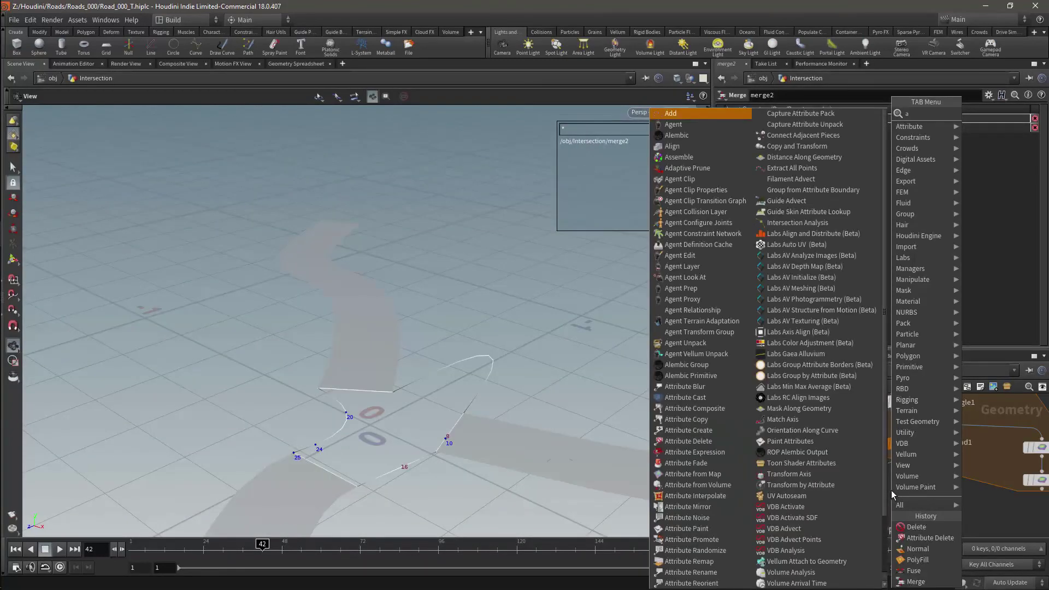
pyautogui.moveTo(941, 134)
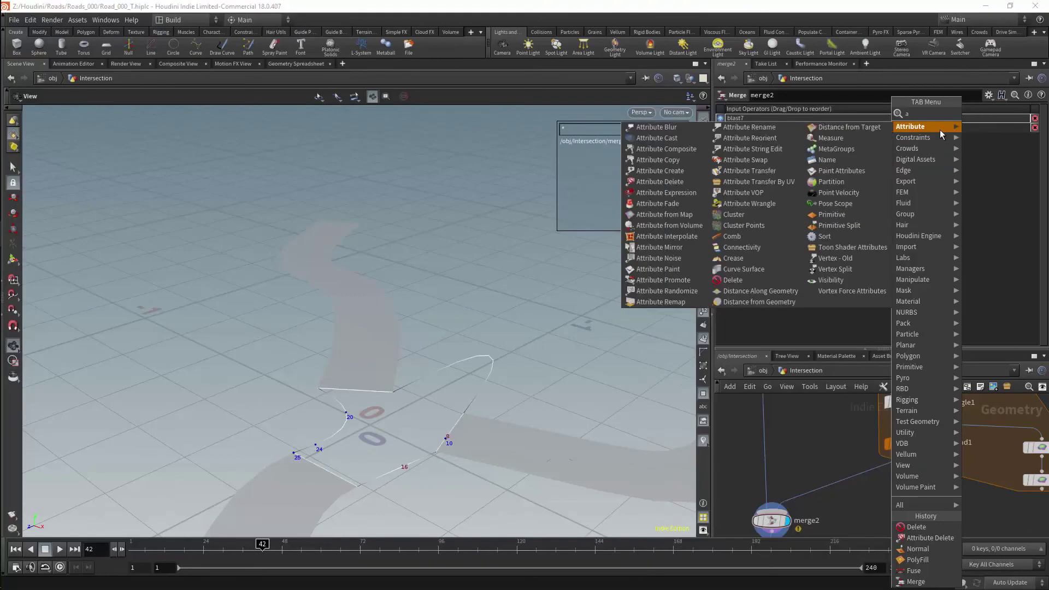
pyautogui.click(678, 188)
pyautogui.click(873, 479)
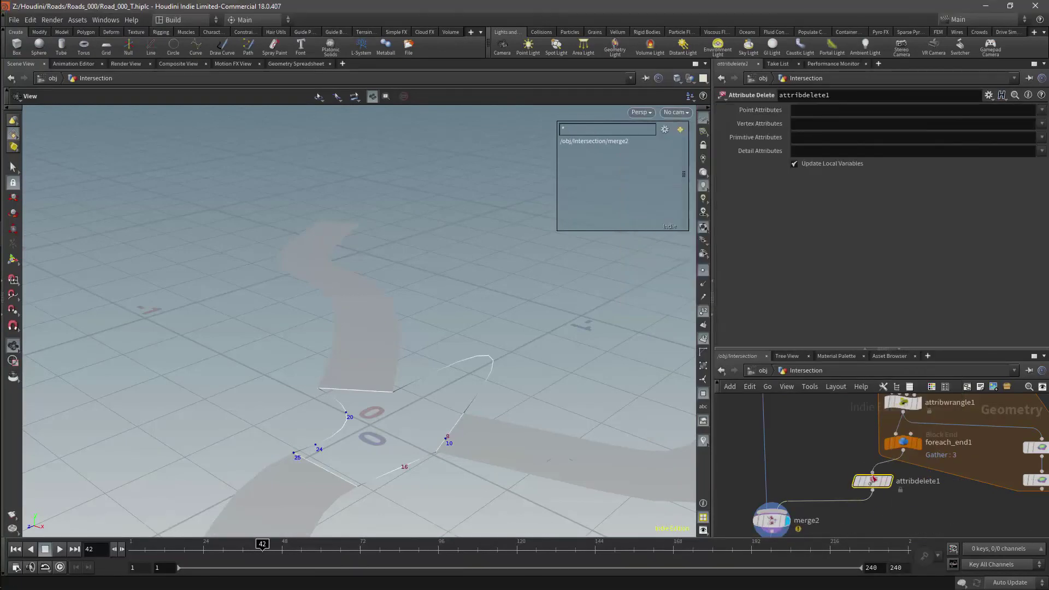
pyautogui.moveTo(874, 480); pyautogui.dragTo(909, 490)
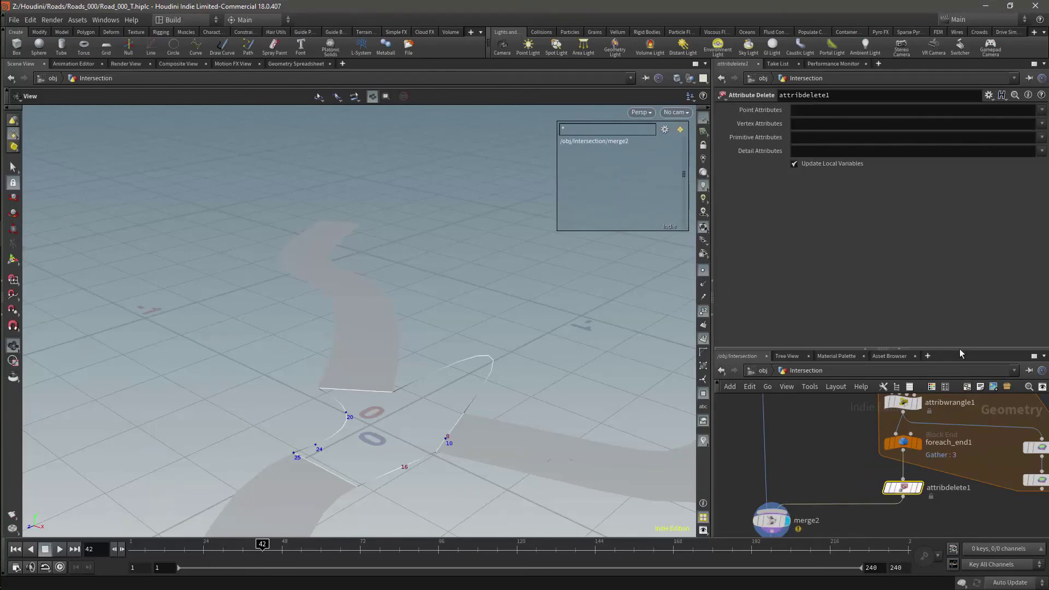
pyautogui.click(1041, 140)
pyautogui.click(1042, 139)
pyautogui.scroll(5, 837, 415)
pyautogui.scroll(-5, 845, 405)
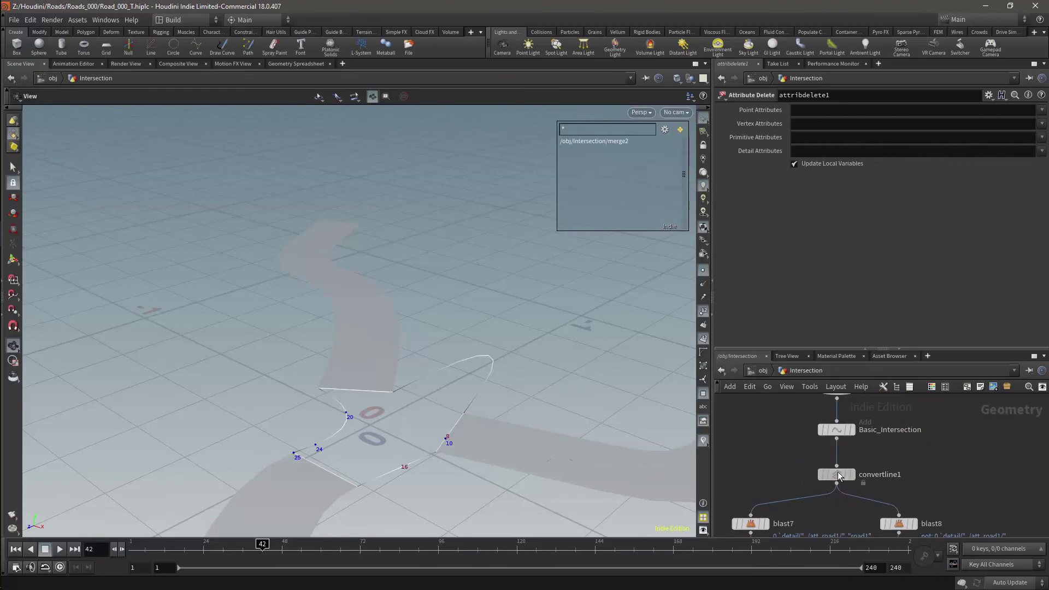
# Step: Turn off Compute Length on convertline1 so it stops creating restlength
pyautogui.click(839, 476)
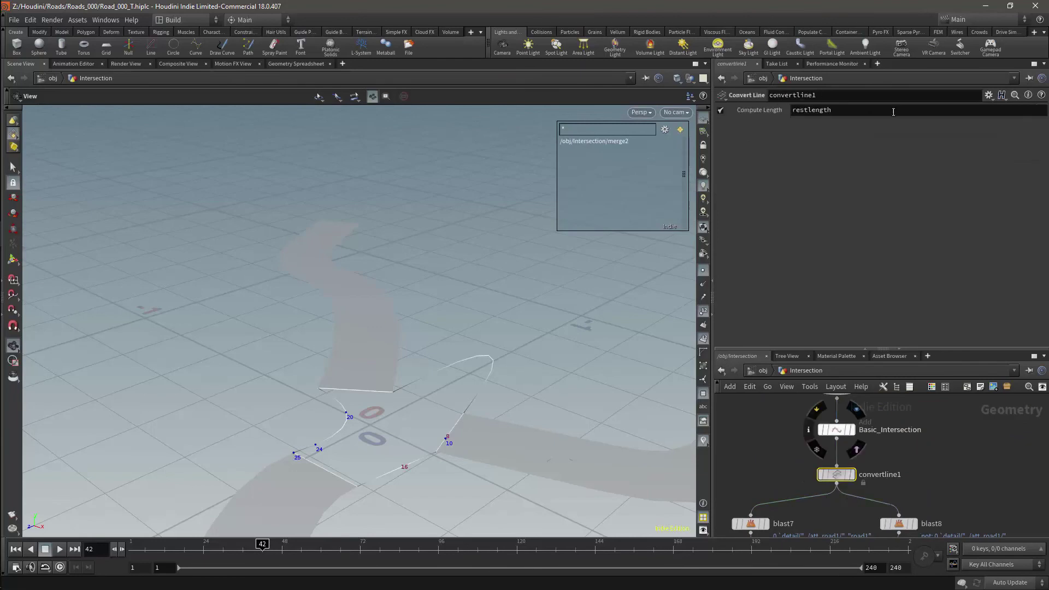
pyautogui.click(722, 110)
pyautogui.moveTo(969, 507); pyautogui.dragTo(851, 378, button='middle')
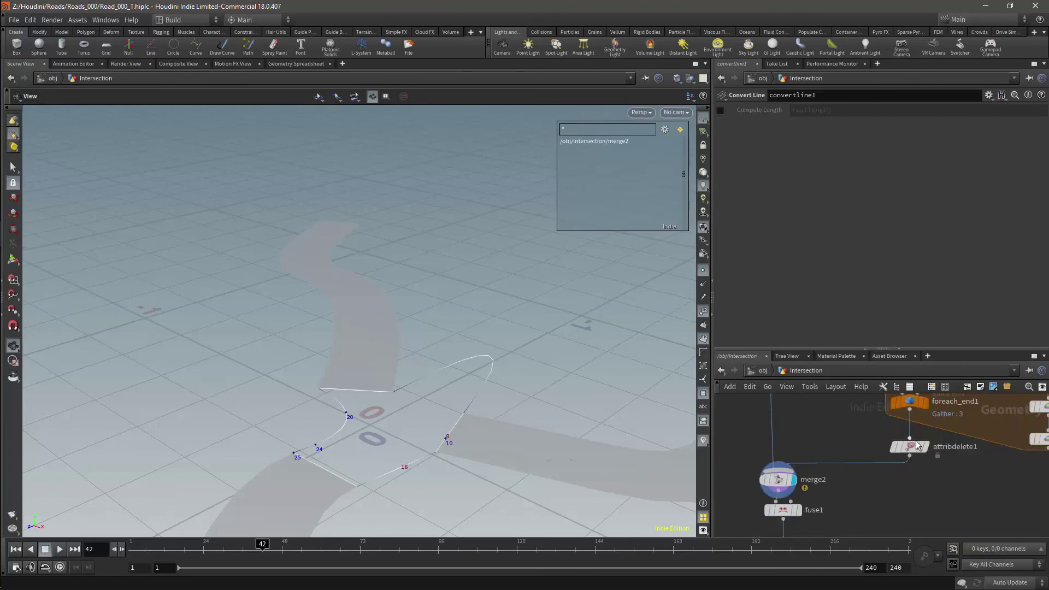
# Step: Remove refinement from attribpromote1's Original Name, leaving only curvedist promoted
pyautogui.click(910, 446)
pyautogui.click(1042, 137)
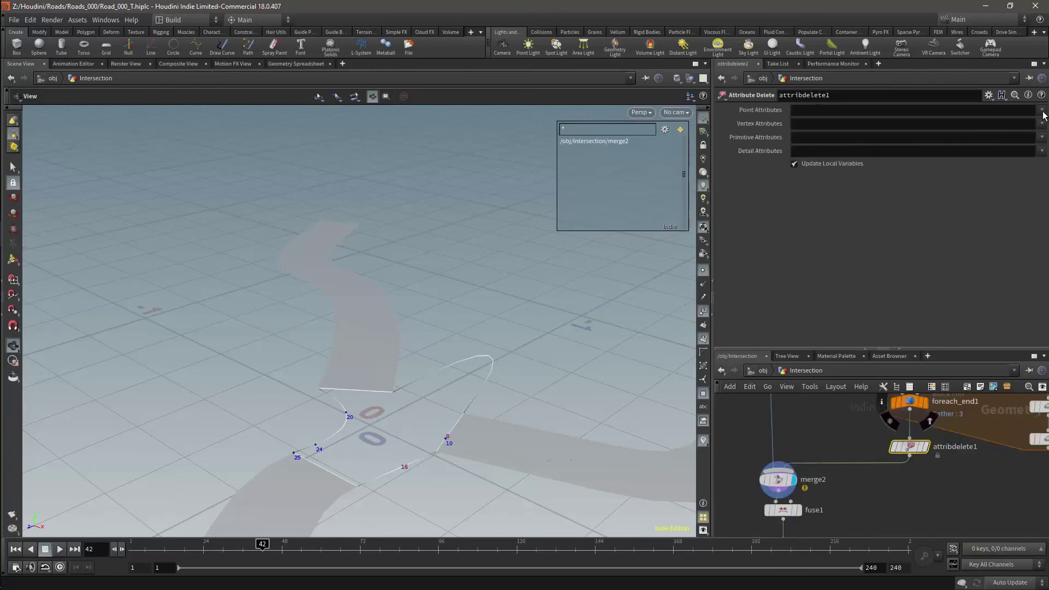
pyautogui.moveTo(857, 401); pyautogui.dragTo(848, 505, button='middle')
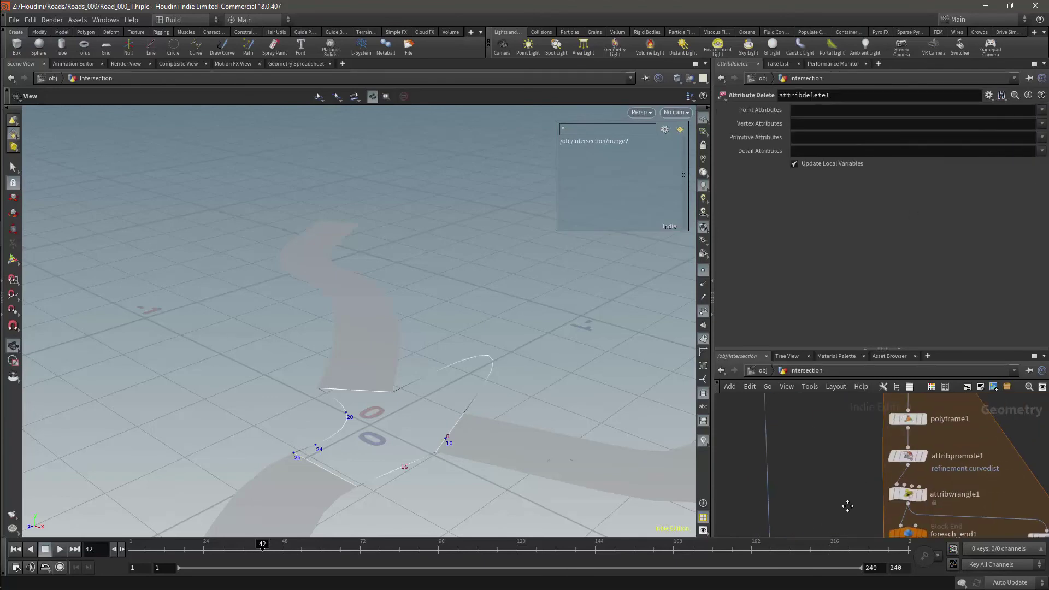
pyautogui.click(908, 456)
pyautogui.click(836, 111)
pyautogui.press('BackSpace')
pyautogui.press('BackSpace')
pyautogui.press('BackSpace')
pyautogui.press('BackSpace')
pyautogui.press('BackSpace')
pyautogui.press('BackSpace')
pyautogui.press('BackSpace')
pyautogui.press('BackSpace')
pyautogui.press('BackSpace')
pyautogui.press('BackSpace')
pyautogui.press('BackSpace')
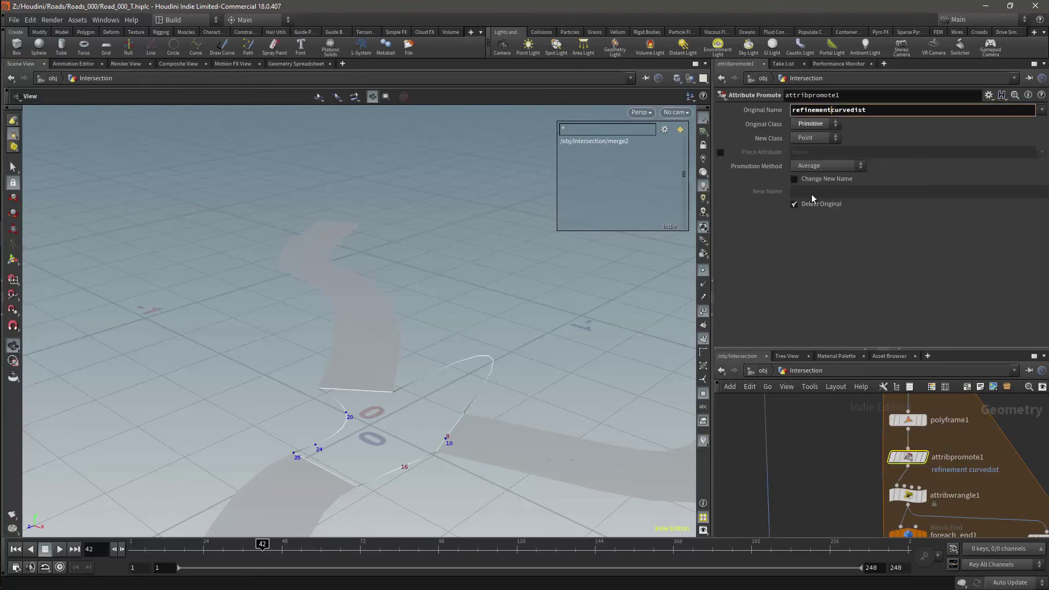
pyautogui.press('Return')
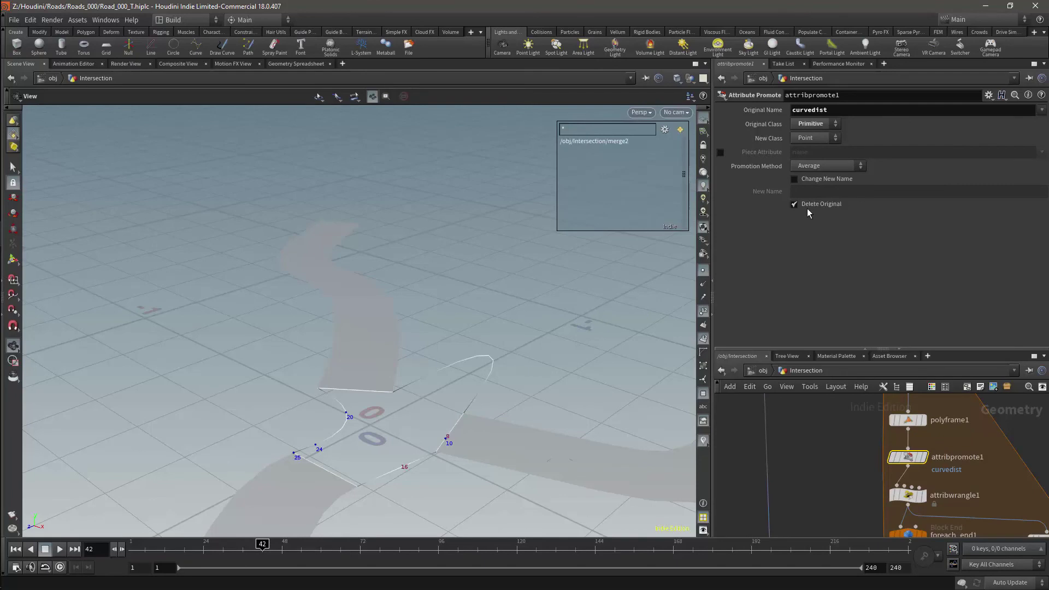
# Step: Set attribdelete1's Primitive Attributes to * to delete all of them
pyautogui.moveTo(867, 507); pyautogui.dragTo(886, 487, button='middle')
pyautogui.click(908, 436)
pyautogui.click(801, 138)
pyautogui.write('*')
pyautogui.press('Return')
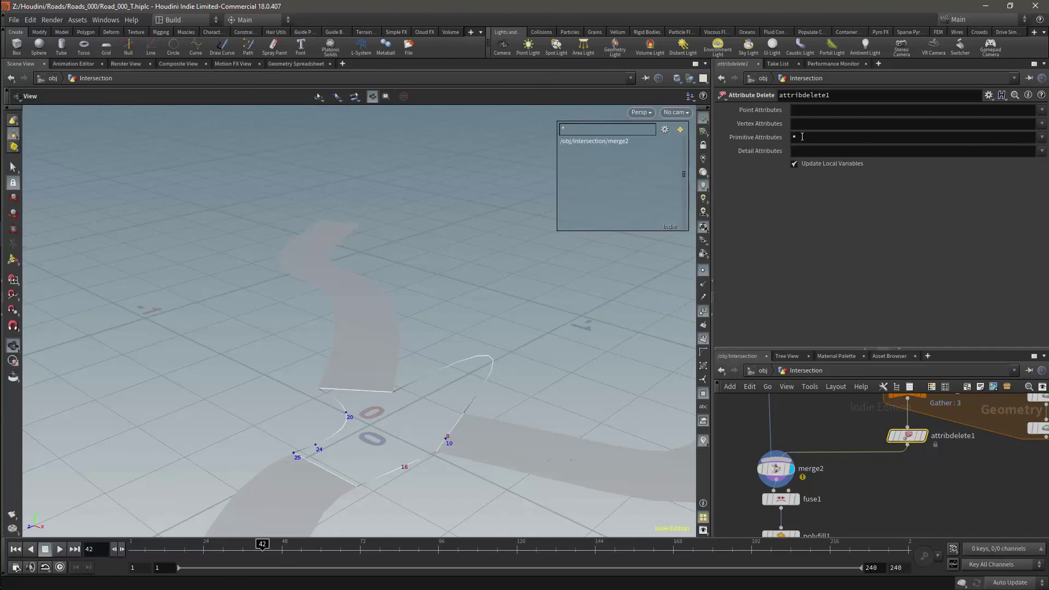
# Step: In attribdelete1, add Cd, N, Up, curvedist and grad to the deleted point attributes
pyautogui.click(1041, 110)
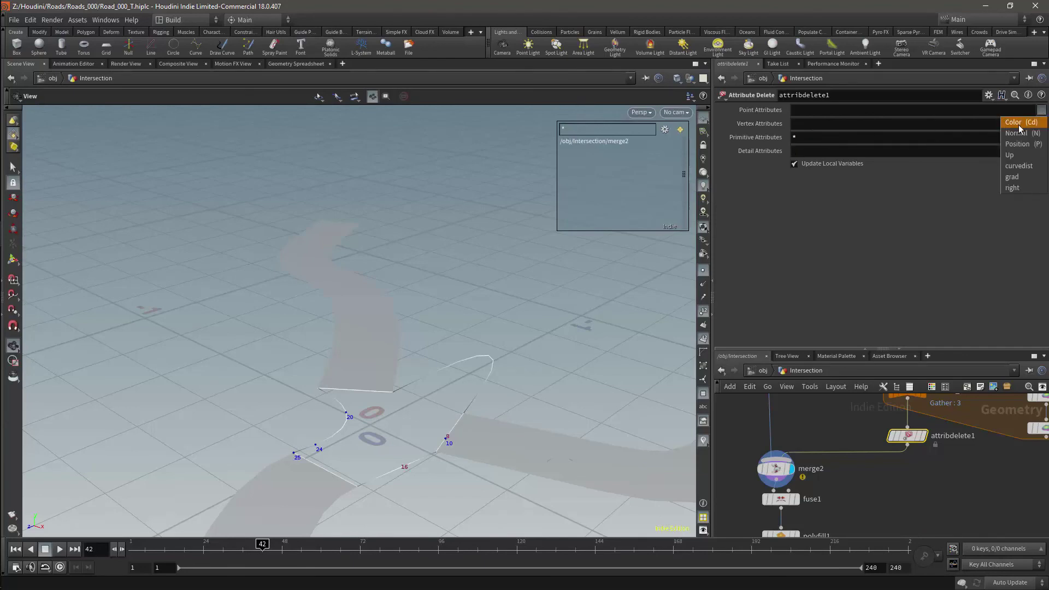
pyautogui.click(1019, 125)
pyautogui.click(1042, 109)
pyautogui.click(1016, 133)
pyautogui.click(1041, 110)
pyautogui.click(1010, 155)
pyautogui.click(1041, 110)
pyautogui.click(1019, 165)
pyautogui.click(1041, 110)
pyautogui.click(1012, 177)
pyautogui.click(1042, 109)
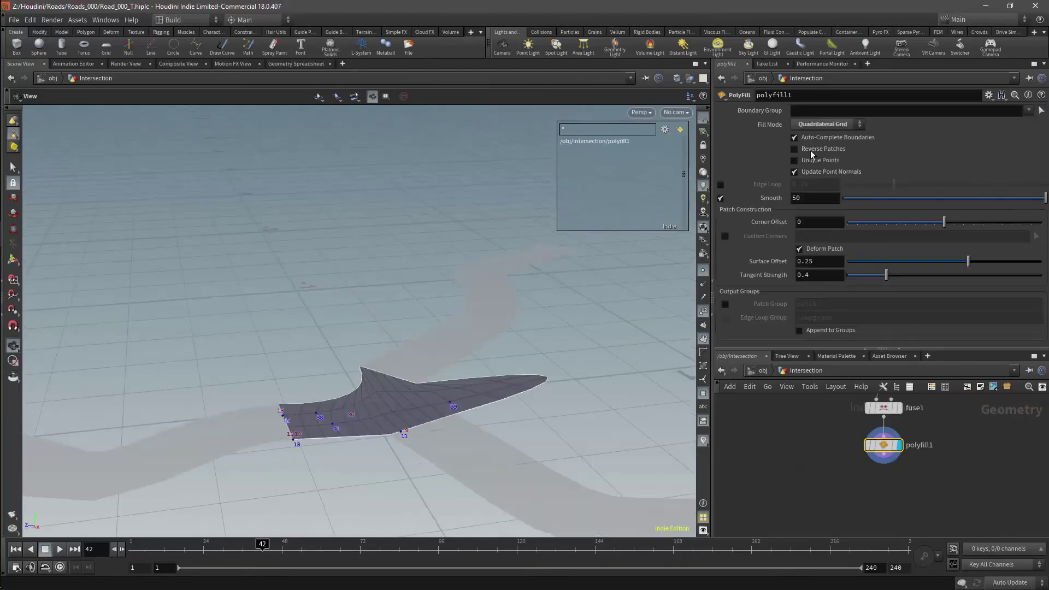
# Step: Enable Reverse Patches on polyfill1 and view the patch from a low side angle
pyautogui.click(813, 149)
pyautogui.moveTo(326, 347); pyautogui.dragTo(460, 300)
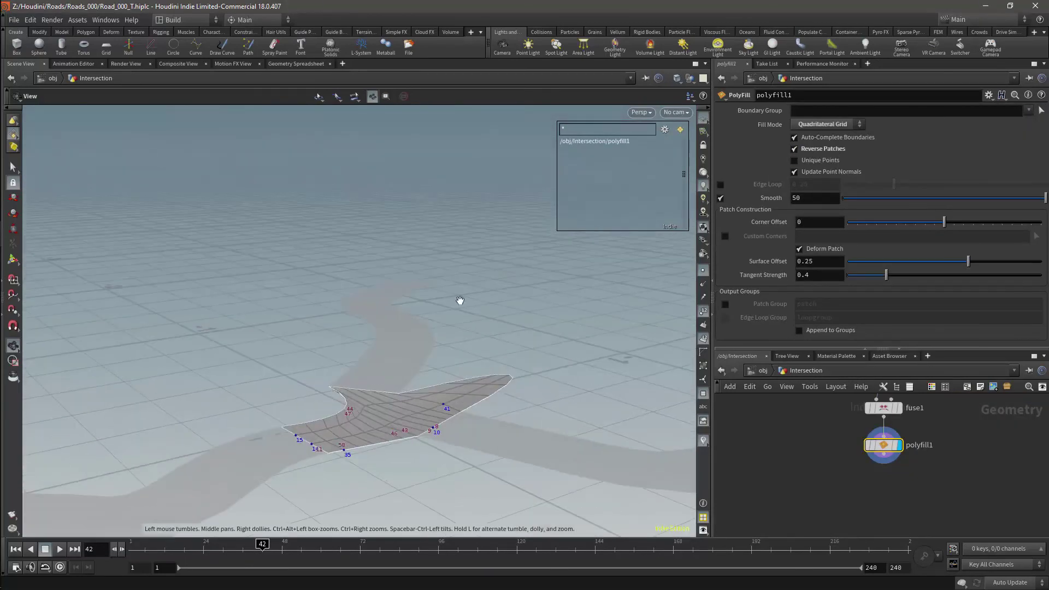
pyautogui.click(702, 289)
pyautogui.moveTo(403, 421); pyautogui.dragTo(315, 418)
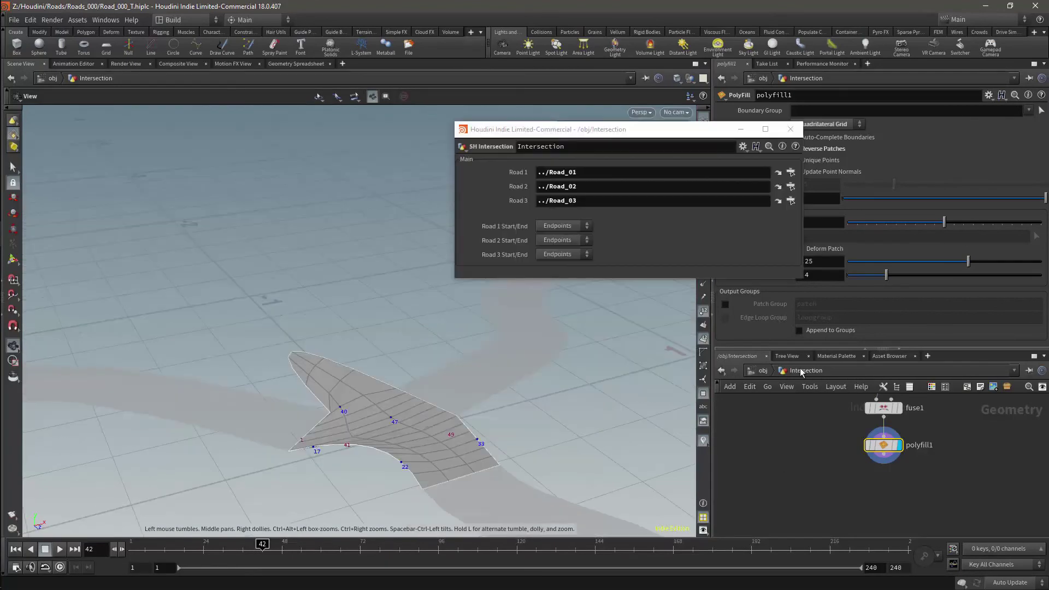
# Step: Open SH_Intersection's Type Properties and add two new folder parameters
pyautogui.rightClick(803, 373)
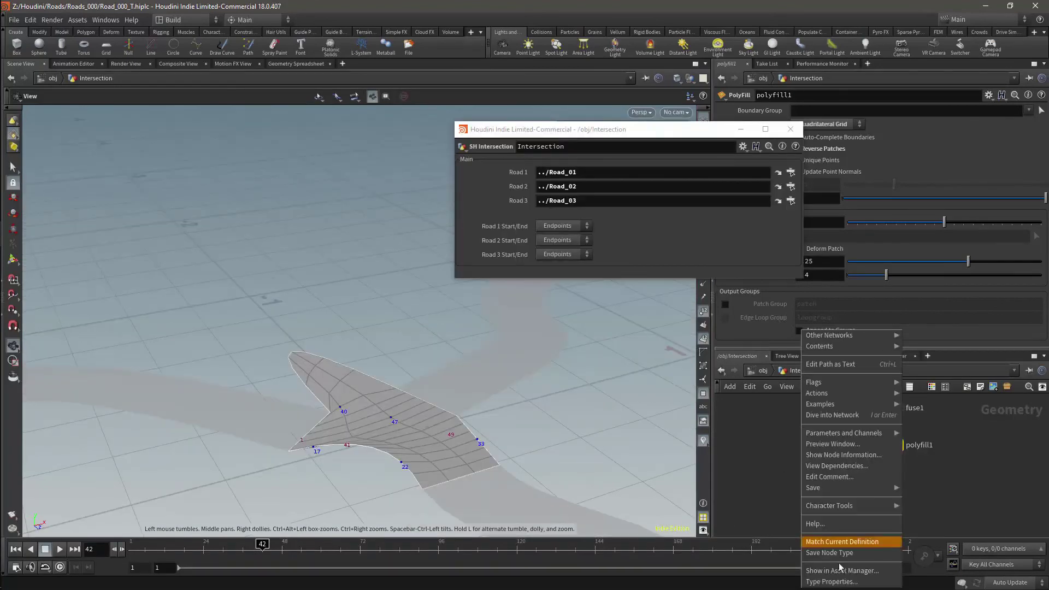
pyautogui.click(851, 582)
pyautogui.click(851, 582)
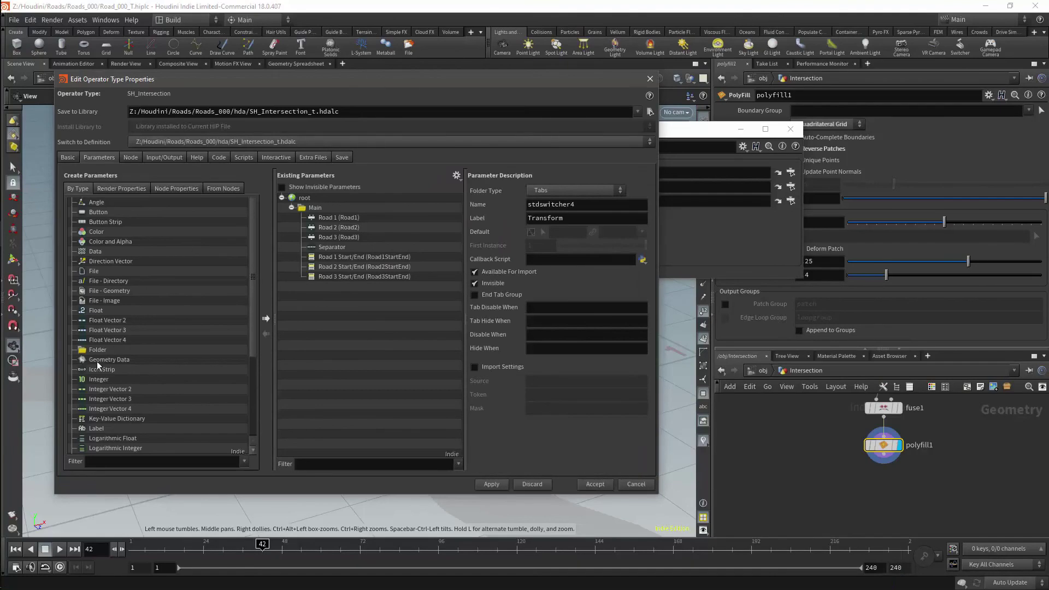
pyautogui.moveTo(98, 355); pyautogui.dragTo(304, 203)
pyautogui.moveTo(95, 351); pyautogui.dragTo(313, 289)
# Step: Rename the two new folders Intersection and Geometry
pyautogui.click(315, 287)
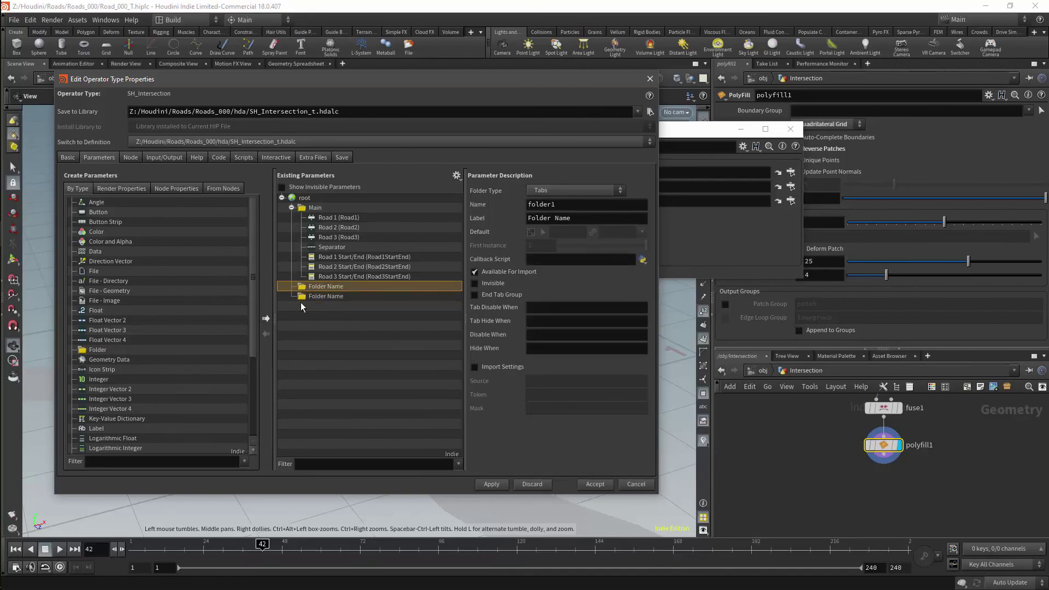
pyautogui.press('F2')
pyautogui.press('BackSpace')
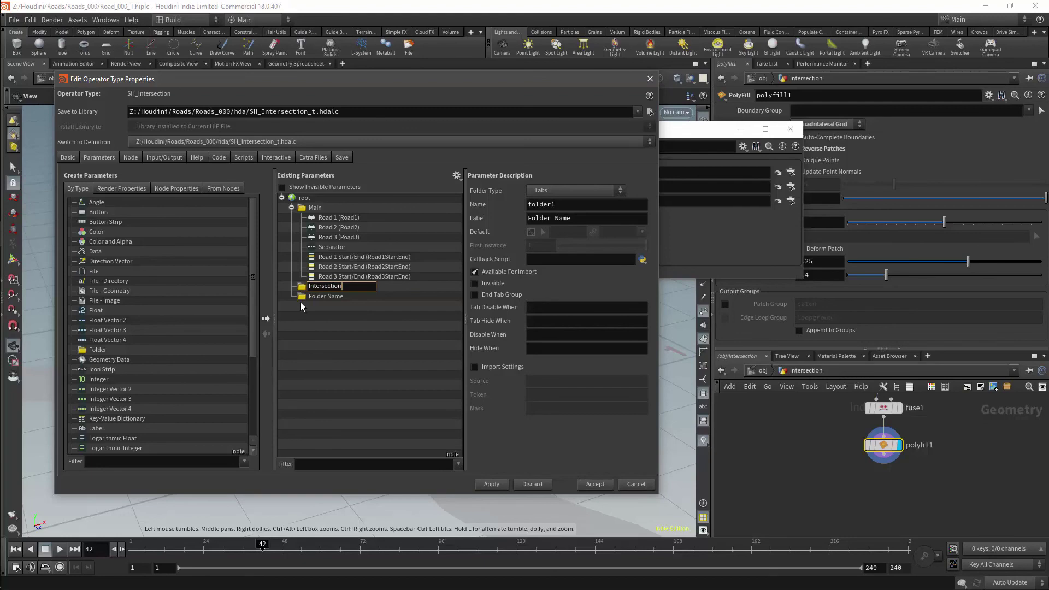
pyautogui.doubleClick(327, 296)
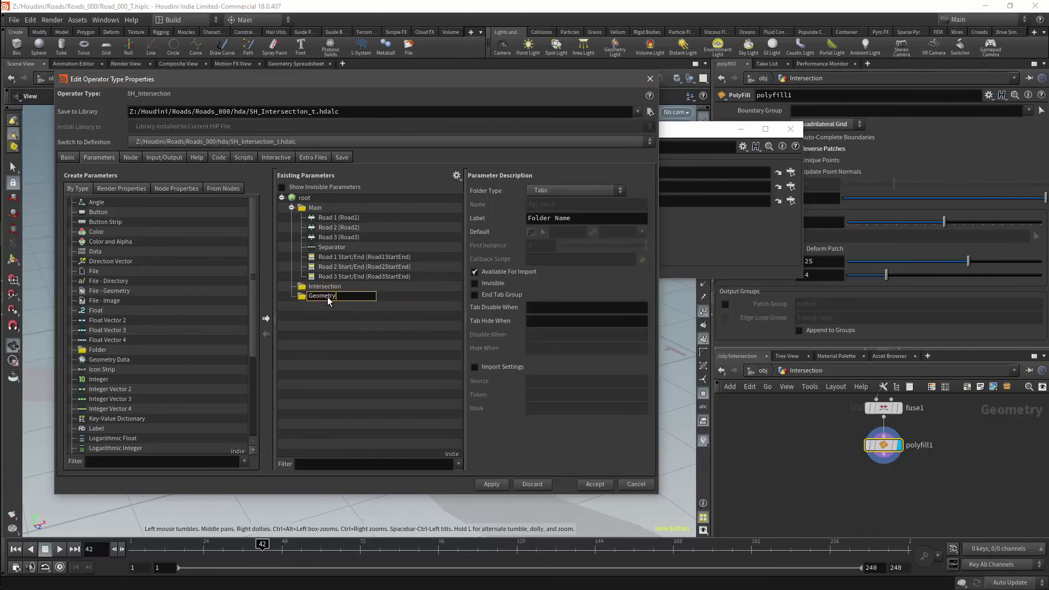
pyautogui.press('Return')
pyautogui.moveTo(976, 462); pyautogui.dragTo(938, 506, button='middle')
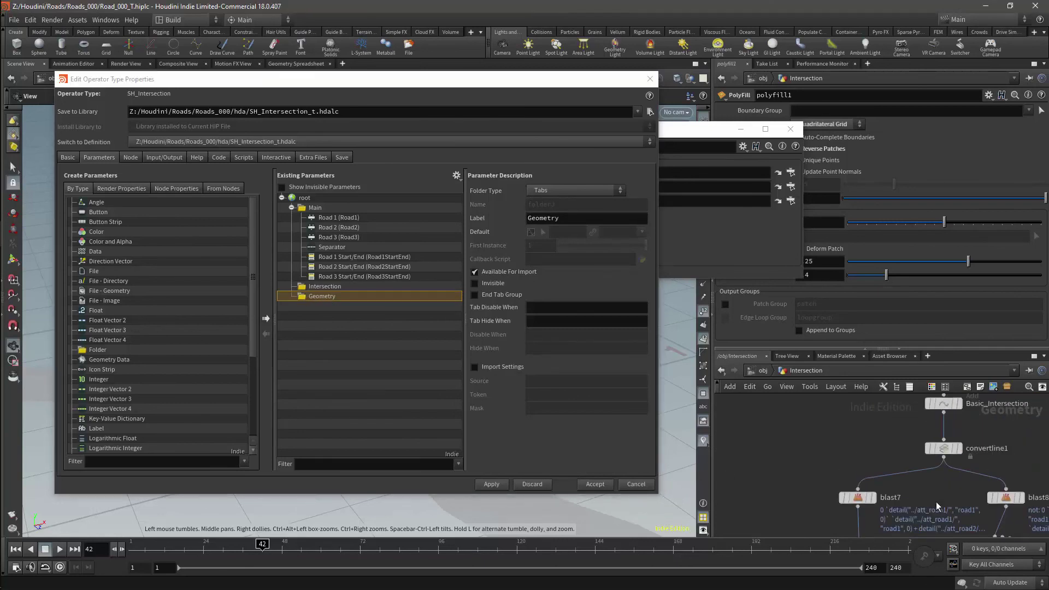
pyautogui.moveTo(987, 440); pyautogui.dragTo(851, 409, button='middle')
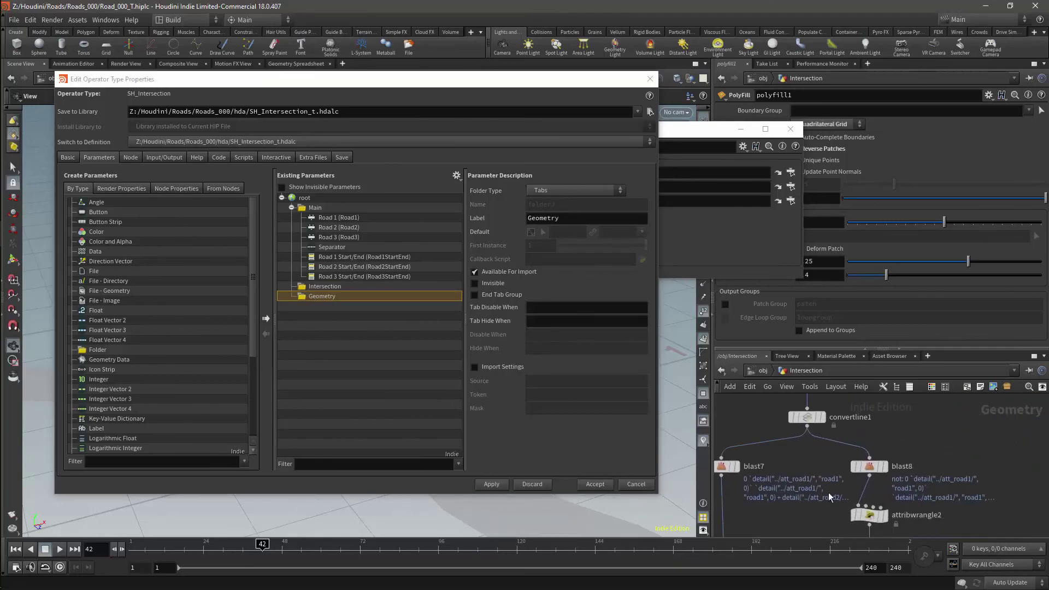
# Step: Move attribwrangle2's Distance1–3 and Refinement1–3 into the Intersection folder
pyautogui.click(864, 519)
pyautogui.moveTo(710, 129); pyautogui.dragTo(525, 517)
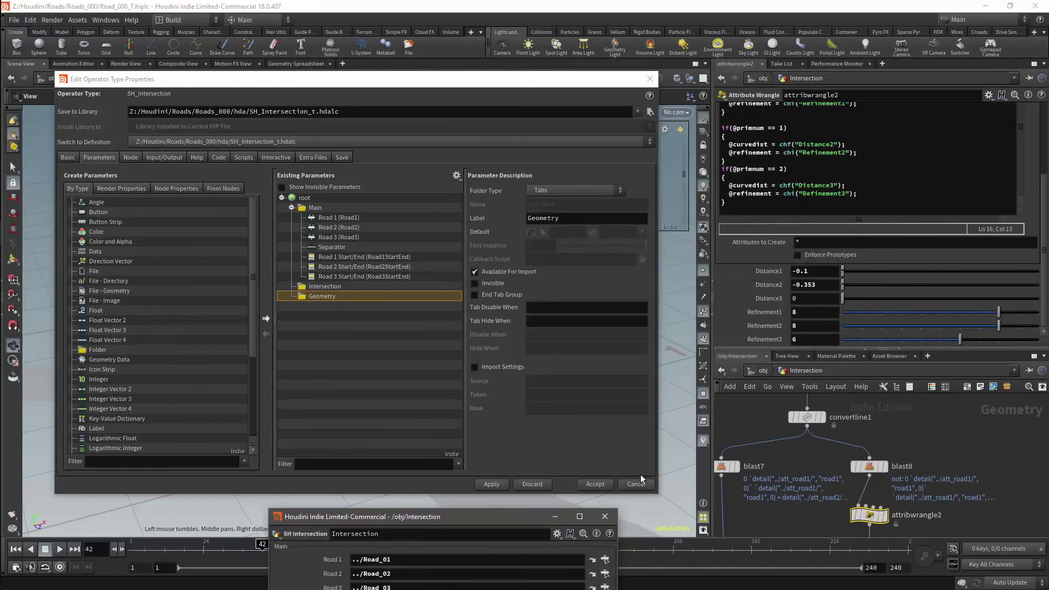
pyautogui.moveTo(768, 271); pyautogui.dragTo(328, 288)
pyautogui.moveTo(765, 312); pyautogui.dragTo(334, 304)
pyautogui.moveTo(767, 284); pyautogui.dragTo(338, 316)
pyautogui.moveTo(768, 299); pyautogui.dragTo(327, 288)
pyautogui.moveTo(765, 325); pyautogui.dragTo(332, 340)
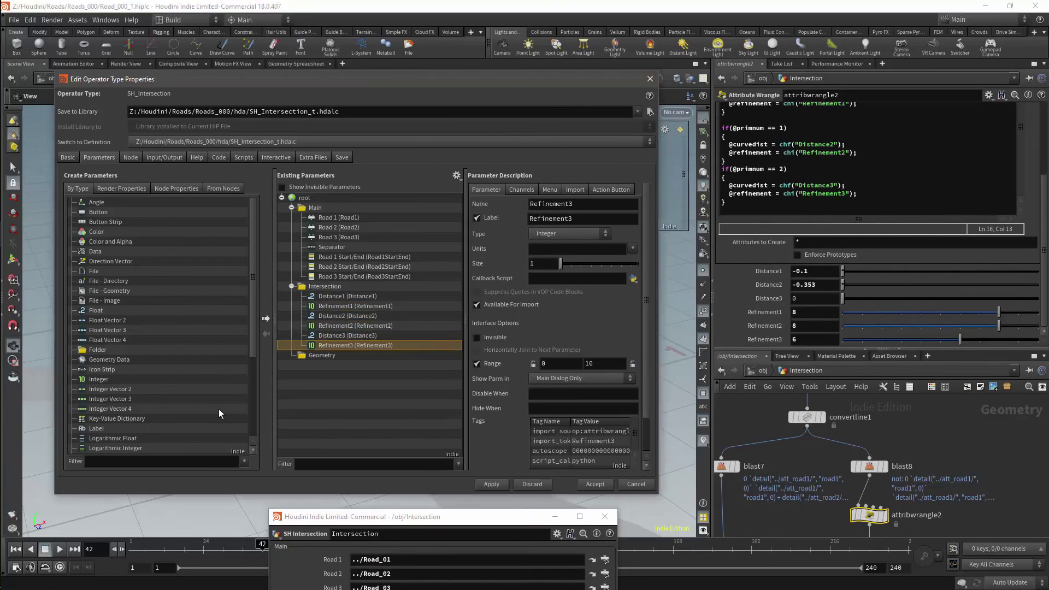
# Step: Add separators after Refinement1 and Refinement2, then apply the interface changes
pyautogui.scroll(-4, 158, 370)
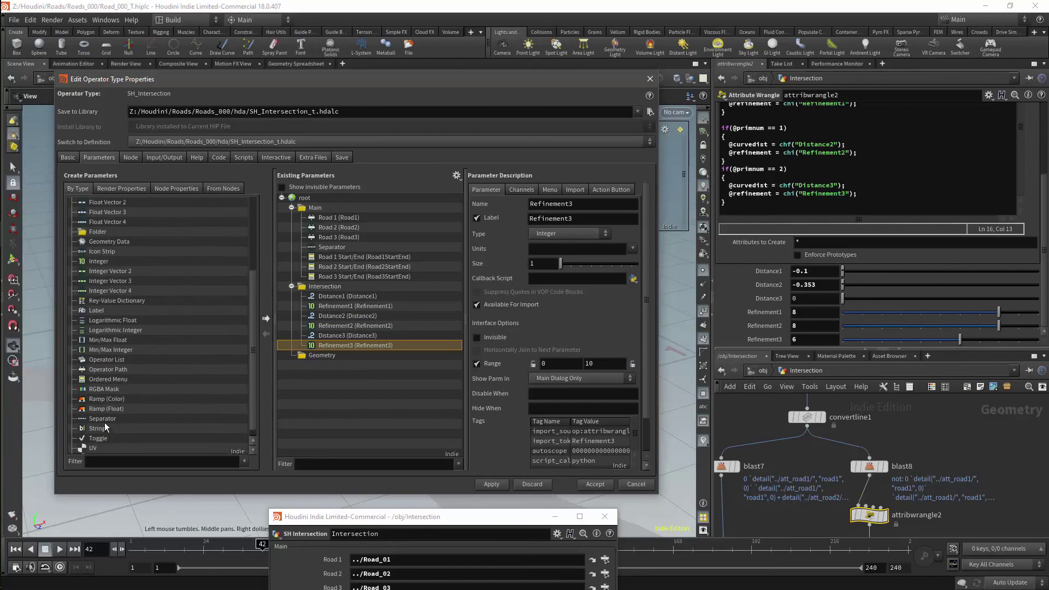
pyautogui.moveTo(247, 395); pyautogui.dragTo(341, 316)
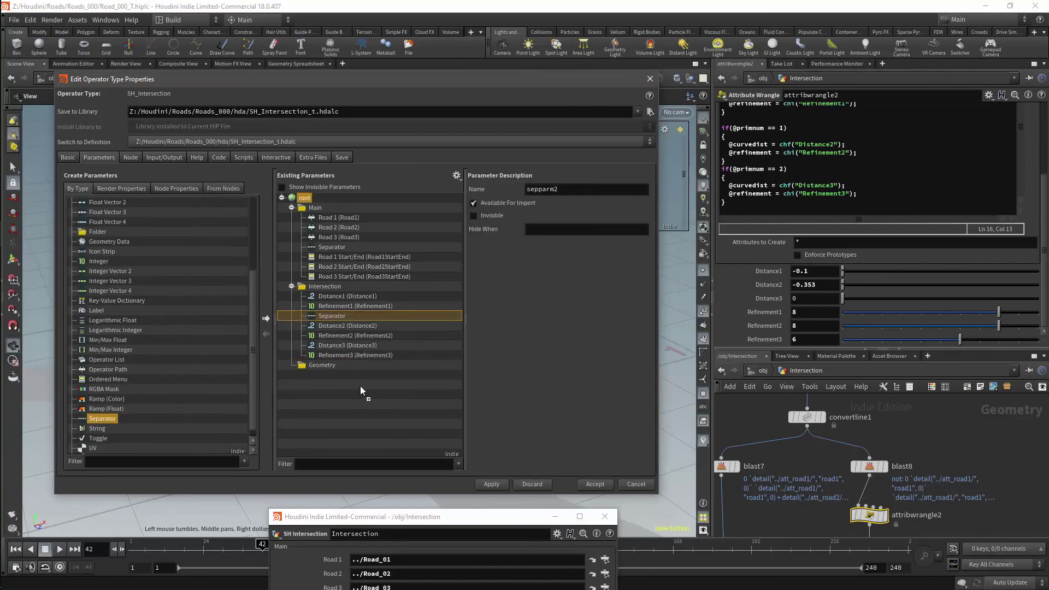
pyautogui.moveTo(250, 388); pyautogui.dragTo(336, 343)
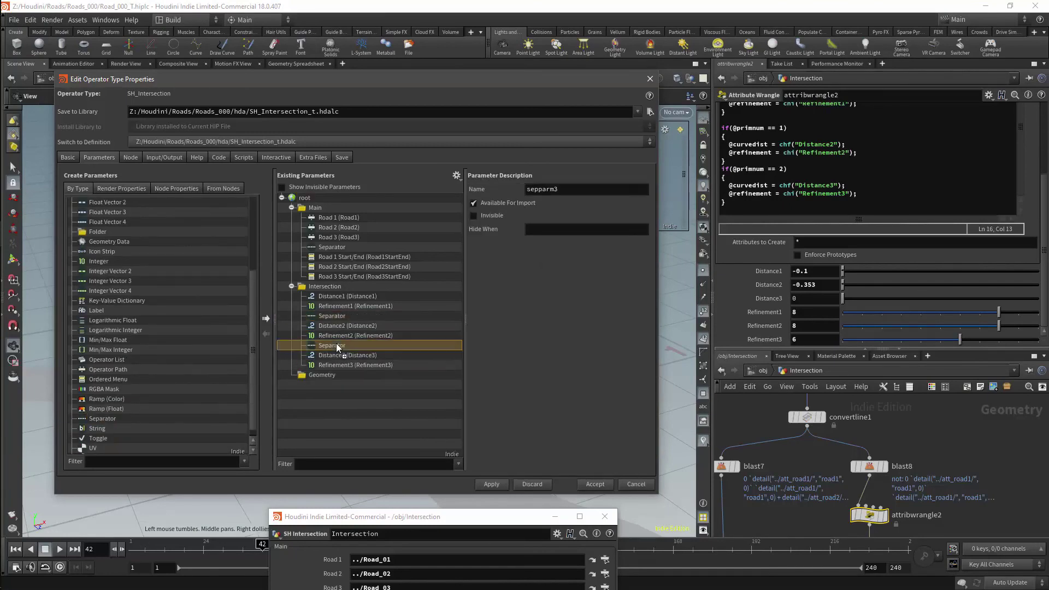
pyautogui.click(490, 484)
pyautogui.moveTo(498, 521); pyautogui.dragTo(352, 114)
# Step: Set the Range minimum of Distance1–3 to -1
pyautogui.moveTo(346, 257); pyautogui.dragTo(335, 487)
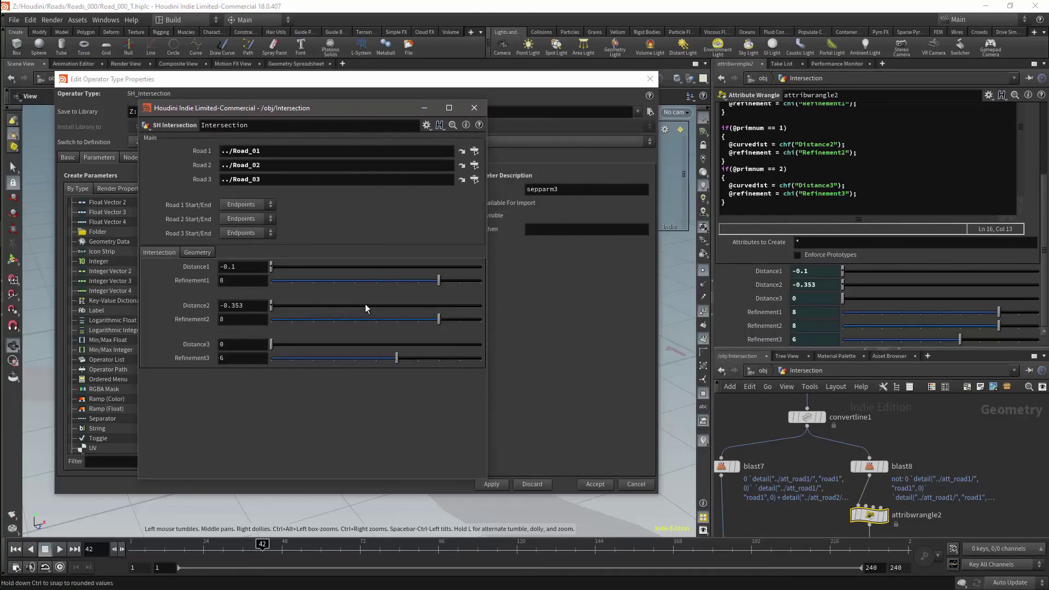
pyautogui.moveTo(379, 110); pyautogui.dragTo(850, 145)
pyautogui.click(330, 301)
pyautogui.click(330, 298)
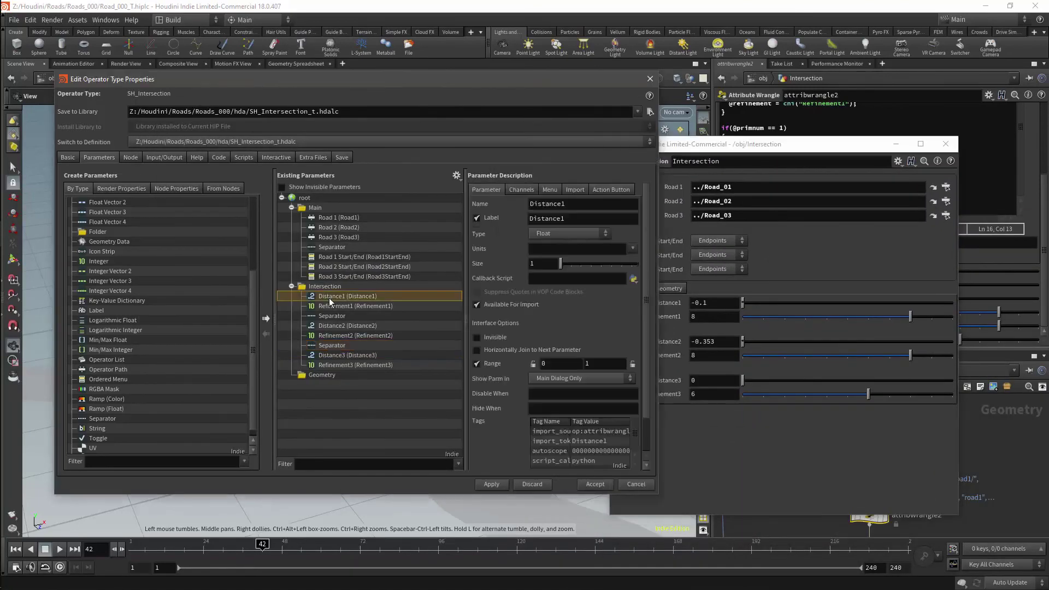
pyautogui.click(536, 365)
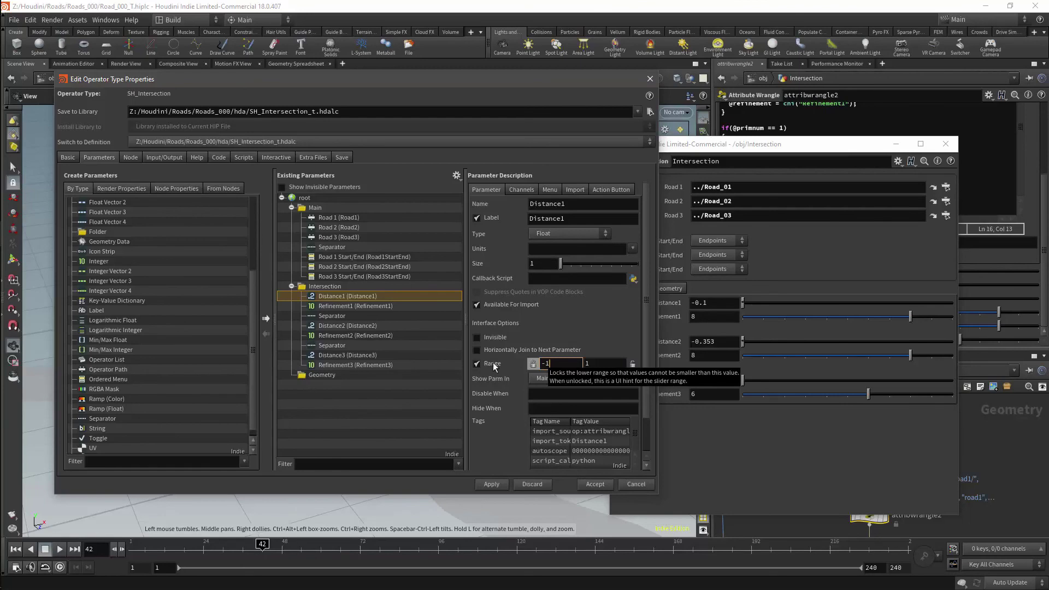
pyautogui.click(361, 326)
pyautogui.click(543, 363)
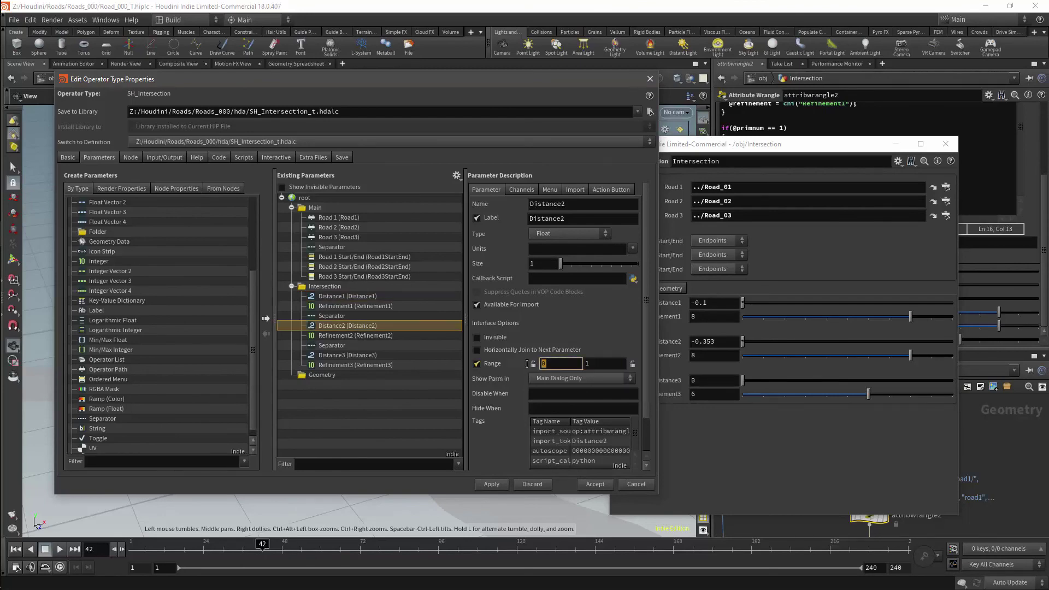
pyautogui.click(330, 356)
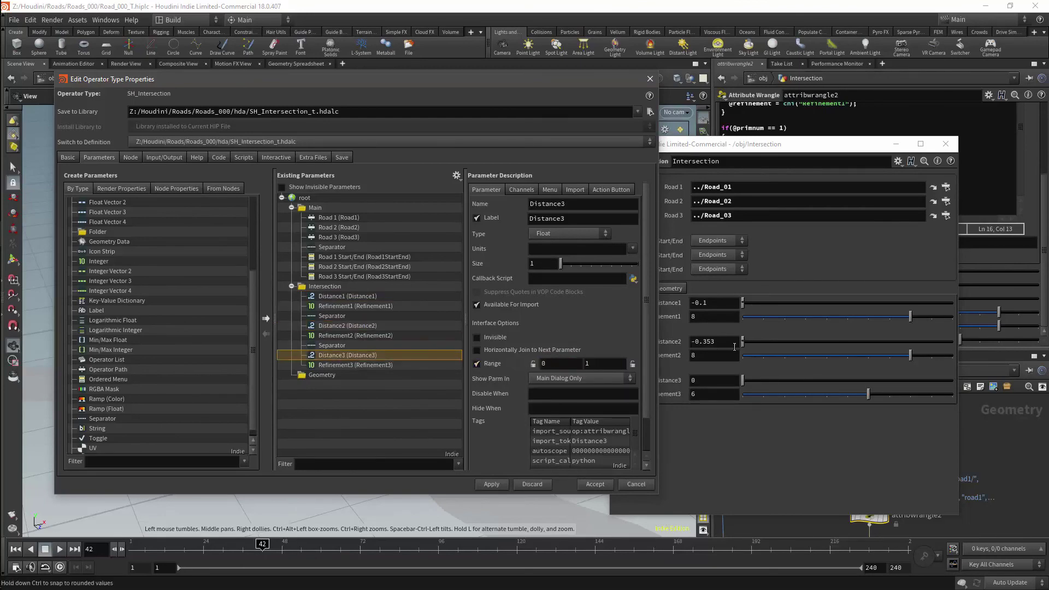
pyautogui.click(712, 380)
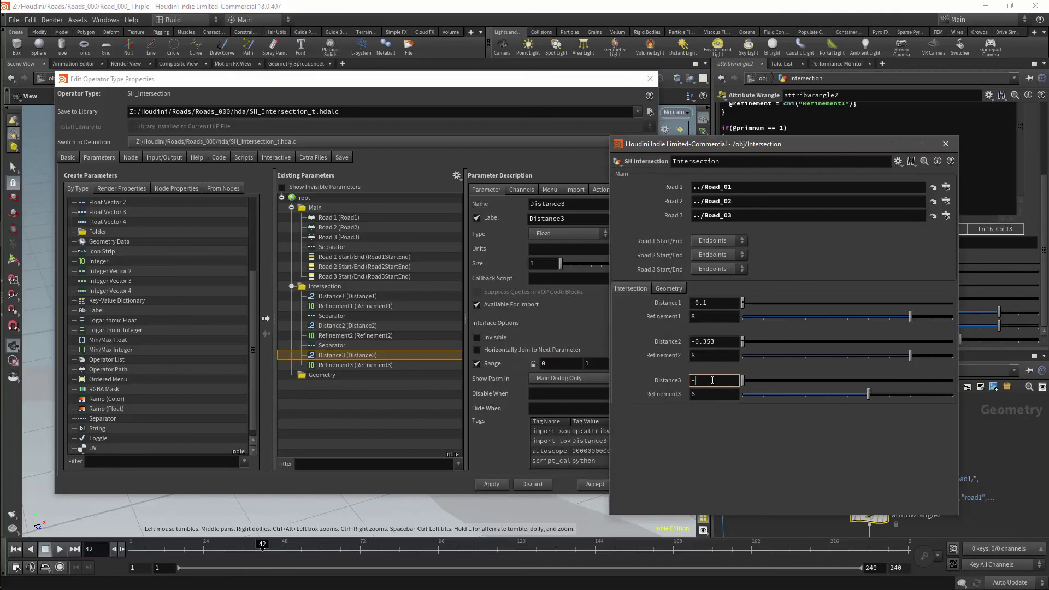
pyautogui.click(558, 365)
pyautogui.write('-1')
pyautogui.press('Return')
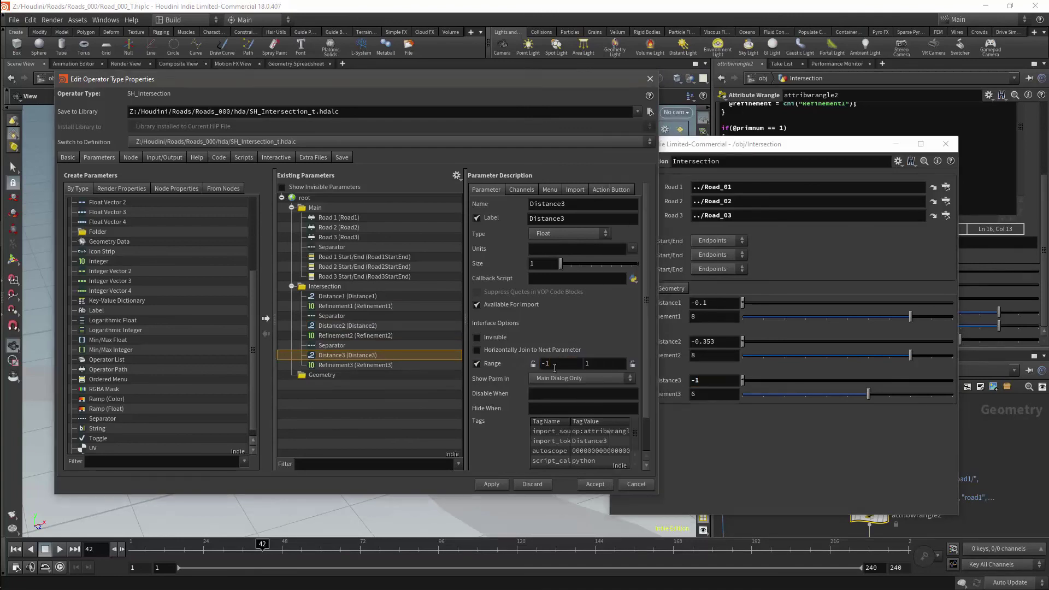
# Step: Set the Refinement1–3 Range minimum to 1 and apply the changes
pyautogui.click(334, 365)
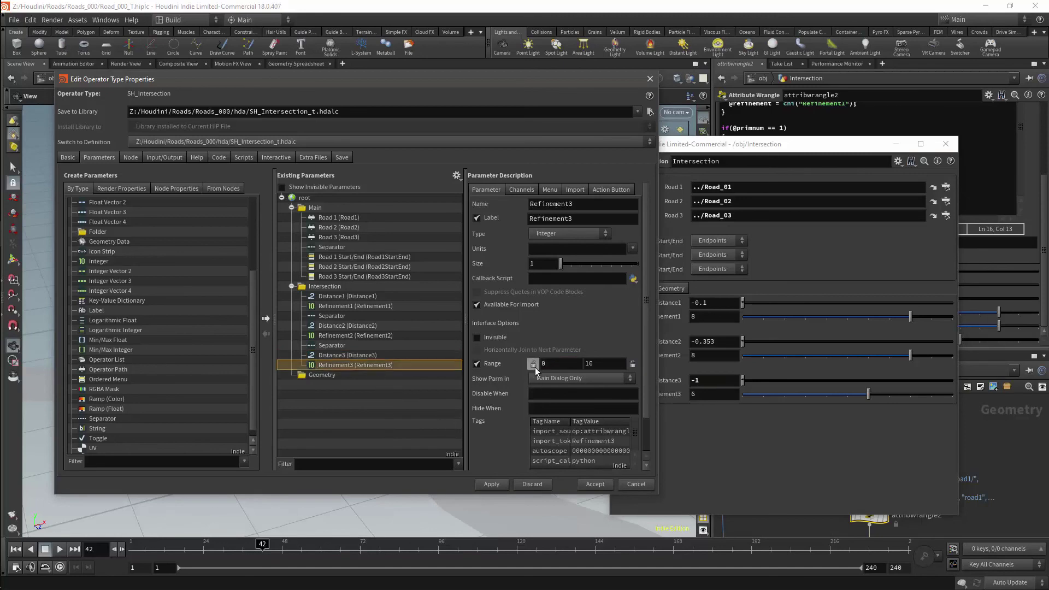
pyautogui.click(567, 364)
pyautogui.write('1')
pyautogui.click(346, 336)
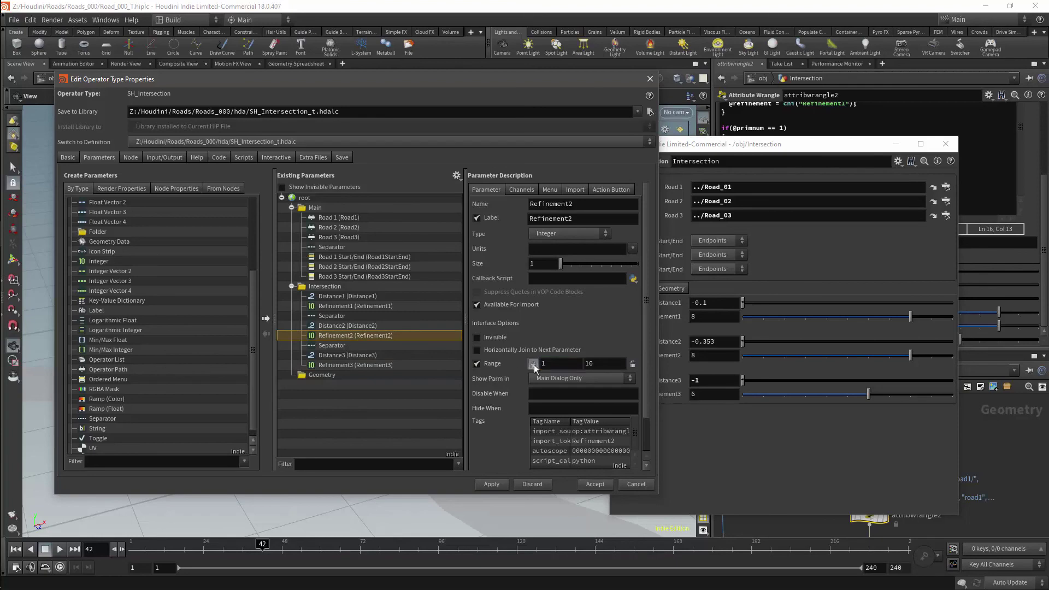
pyautogui.click(355, 306)
pyautogui.click(492, 484)
# Step: Change the selected parameter's default value to 0
pyautogui.moveTo(518, 125)
pyautogui.mouseDown()
pyautogui.moveTo(546, 486)
pyautogui.moveTo(506, 136)
pyautogui.mouseUp()
pyautogui.click(509, 201)
pyautogui.write('0')
pyautogui.press('Return')
# Step: Accept the type properties, then set Distances near -0.021, 0.01, 0.036 and Refinements 6, 7, 7
pyautogui.click(582, 495)
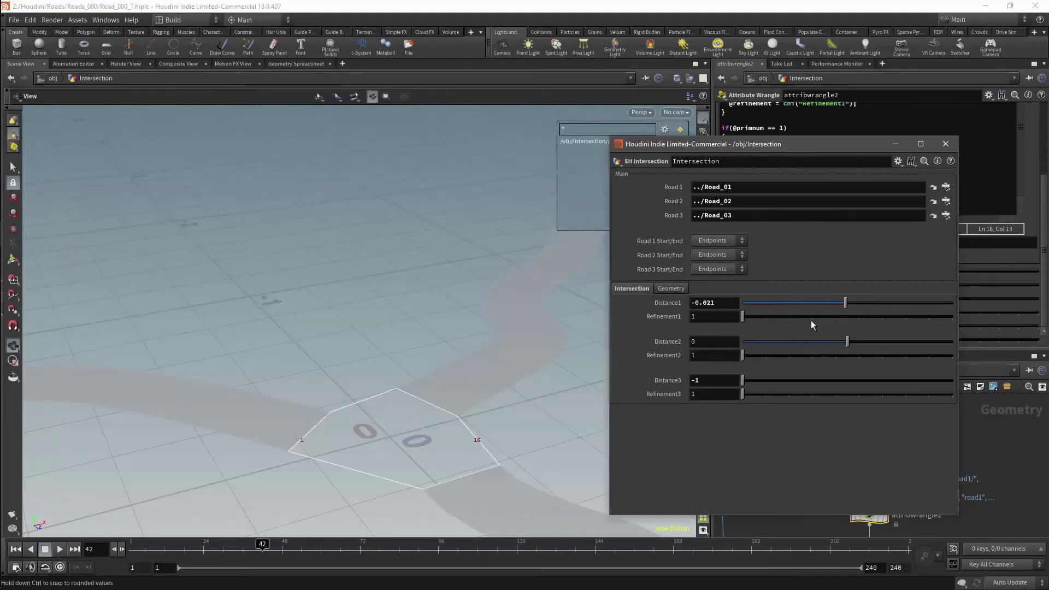
pyautogui.moveTo(810, 341); pyautogui.dragTo(842, 342)
pyautogui.moveTo(785, 380); pyautogui.dragTo(851, 380)
pyautogui.moveTo(742, 394); pyautogui.dragTo(836, 394)
pyautogui.moveTo(842, 342); pyautogui.dragTo(848, 341)
pyautogui.moveTo(789, 355); pyautogui.dragTo(883, 355)
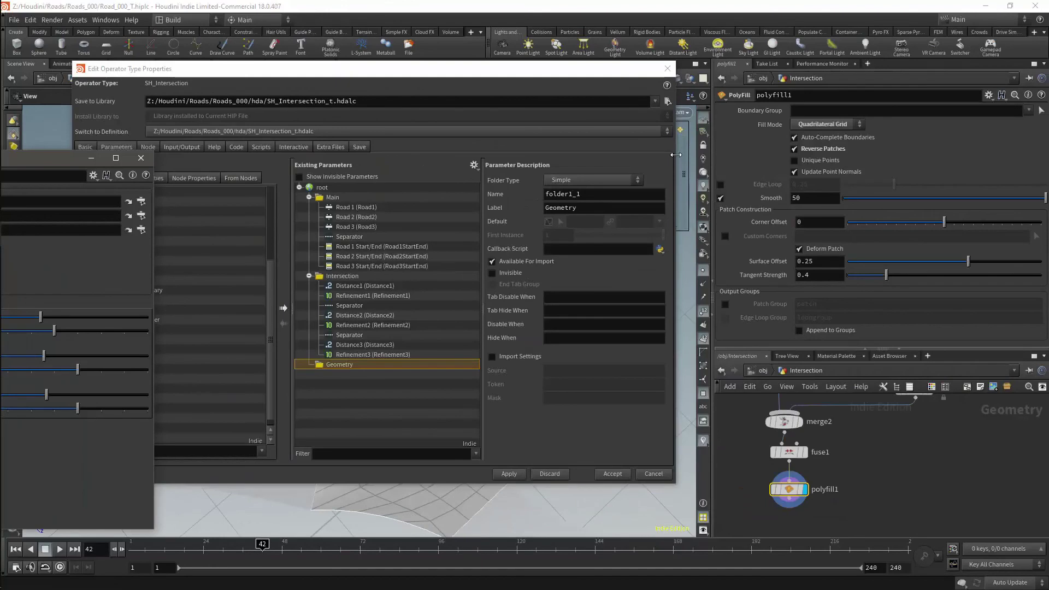
# Step: Add polyfill1's Fill Mode and Reverse Patches to the Geometry folder and accept
pyautogui.moveTo(769, 126); pyautogui.dragTo(374, 366)
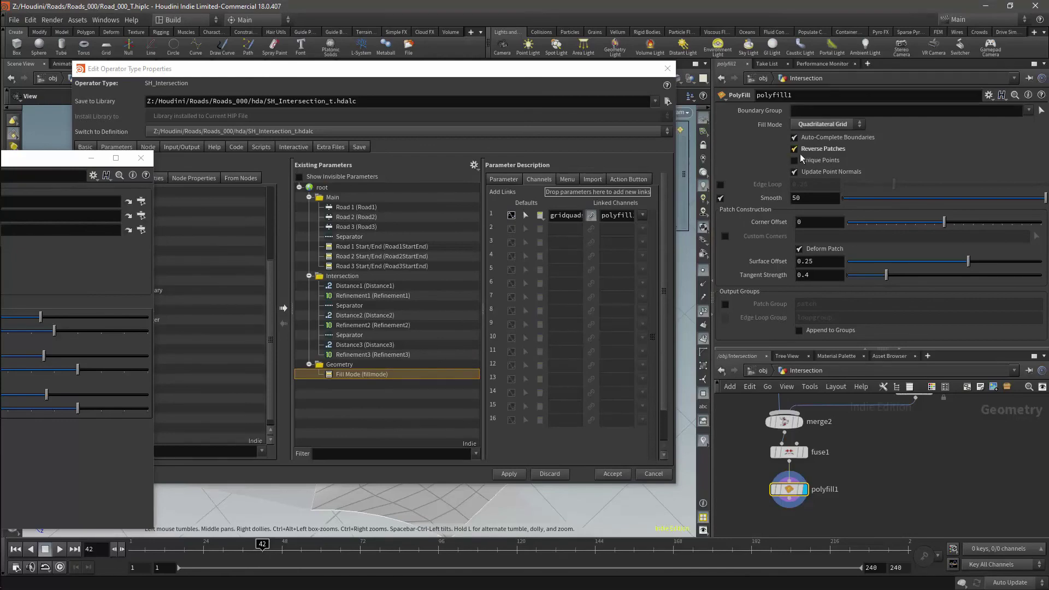
pyautogui.moveTo(810, 149); pyautogui.dragTo(808, 162)
pyautogui.moveTo(634, 286); pyautogui.dragTo(399, 376)
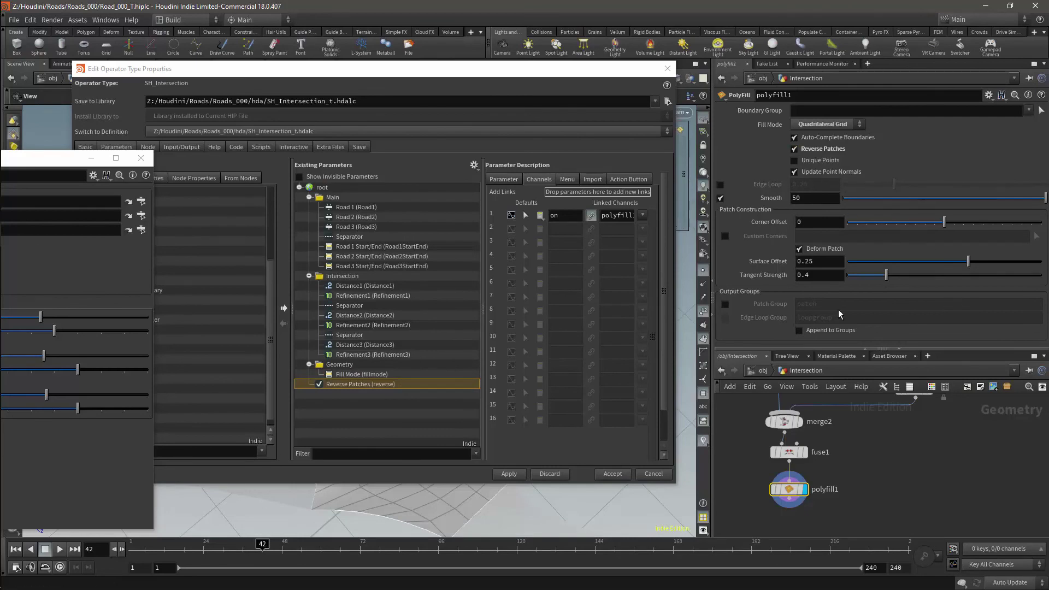
pyautogui.click(350, 385)
pyautogui.moveTo(349, 365); pyautogui.dragTo(350, 365)
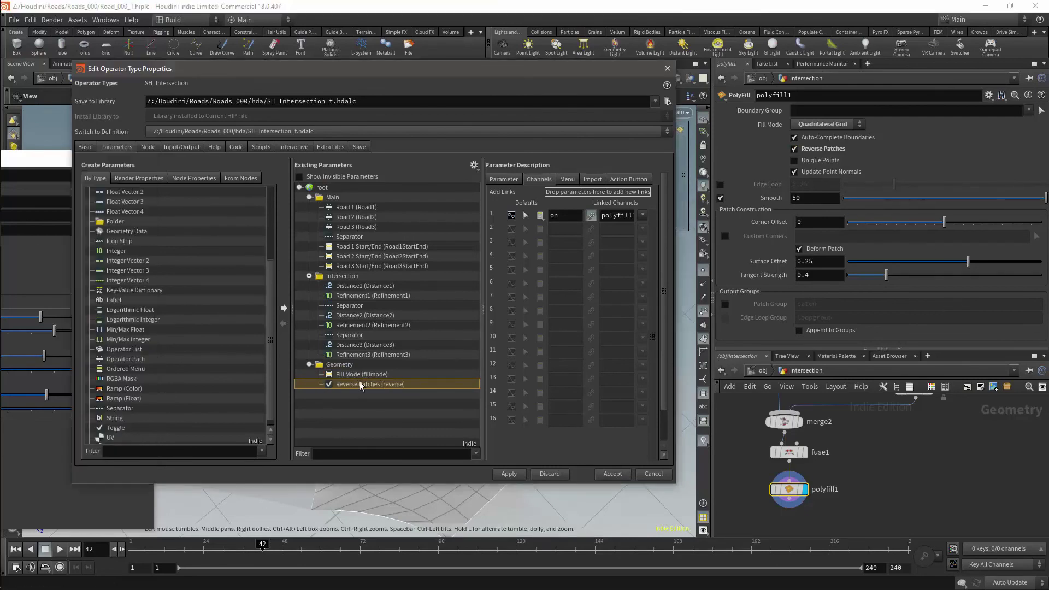
pyautogui.click(612, 474)
# Step: Set the intersection's Fill Mode to Triangle Fan and orbit to inspect the patch
pyautogui.moveTo(64, 162); pyautogui.dragTo(917, 103)
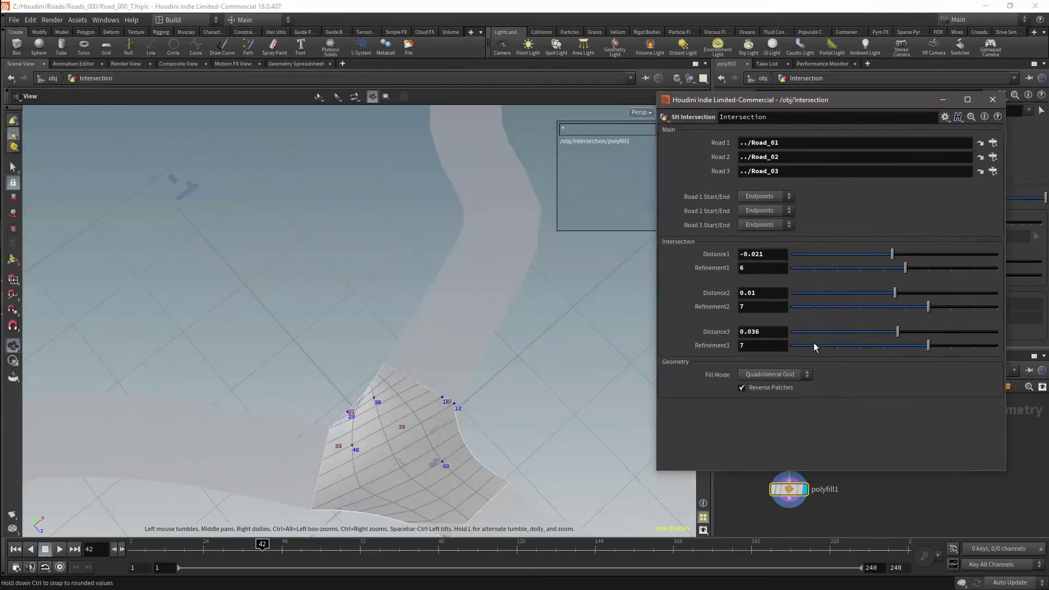
pyautogui.click(773, 375)
pyautogui.click(765, 401)
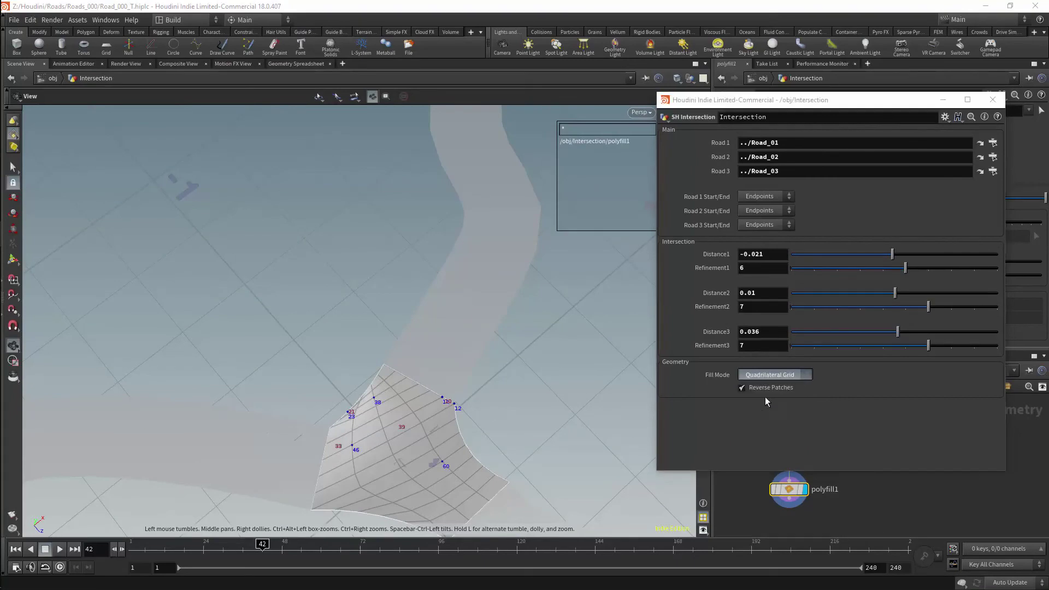
pyautogui.click(782, 377)
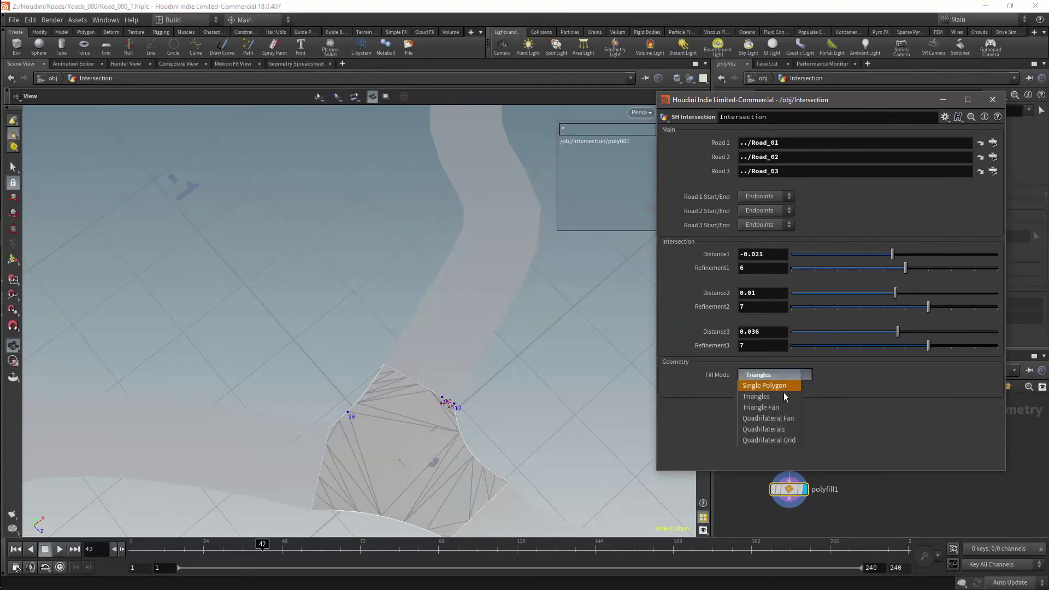
pyautogui.click(775, 407)
pyautogui.moveTo(510, 421); pyautogui.dragTo(359, 317)
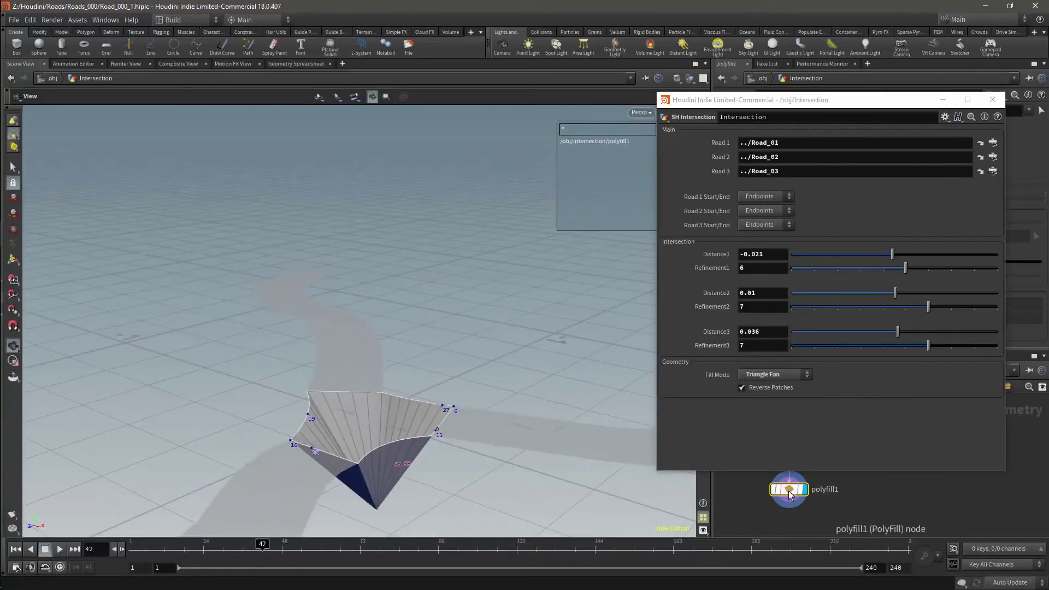
pyautogui.click(869, 102)
pyautogui.moveTo(870, 102); pyautogui.dragTo(251, 59)
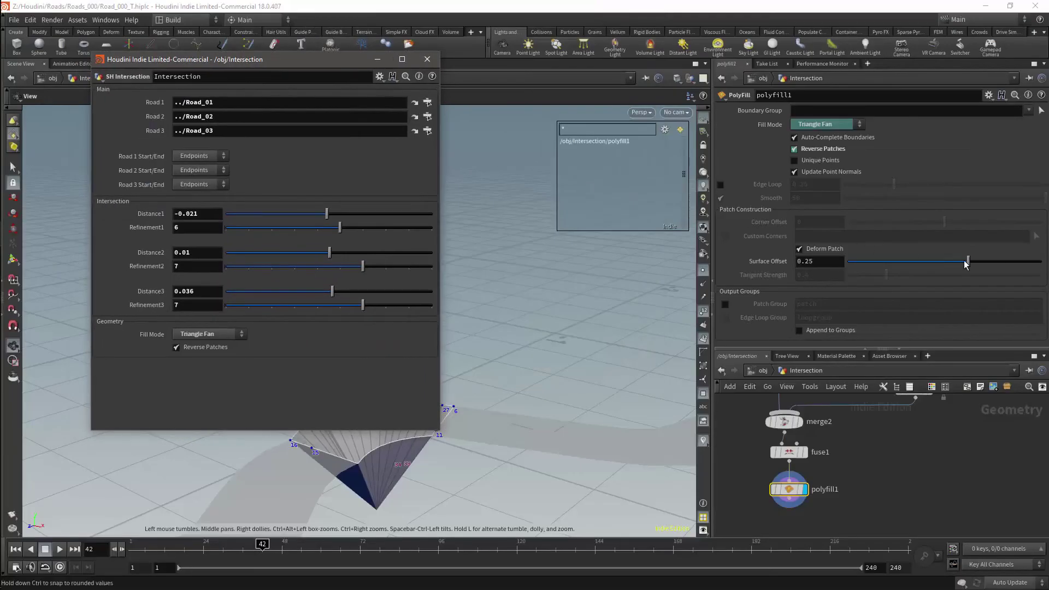
# Step: Set polyfill1's Surface Offset to 0 and orbit around the triangle-fan patch
pyautogui.moveTo(968, 262); pyautogui.dragTo(915, 265)
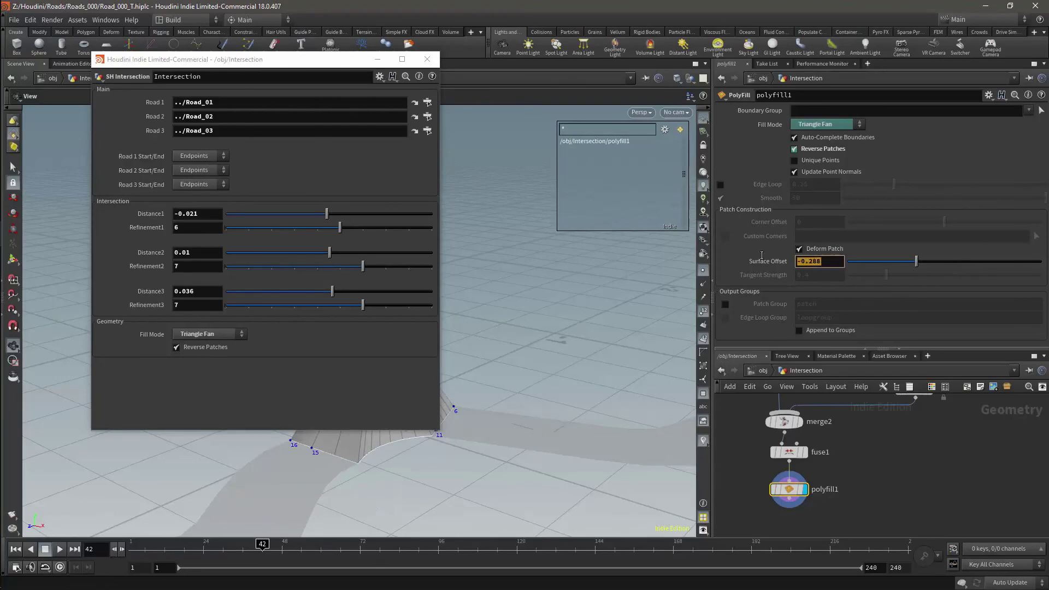
pyautogui.write('0')
pyautogui.press('Return')
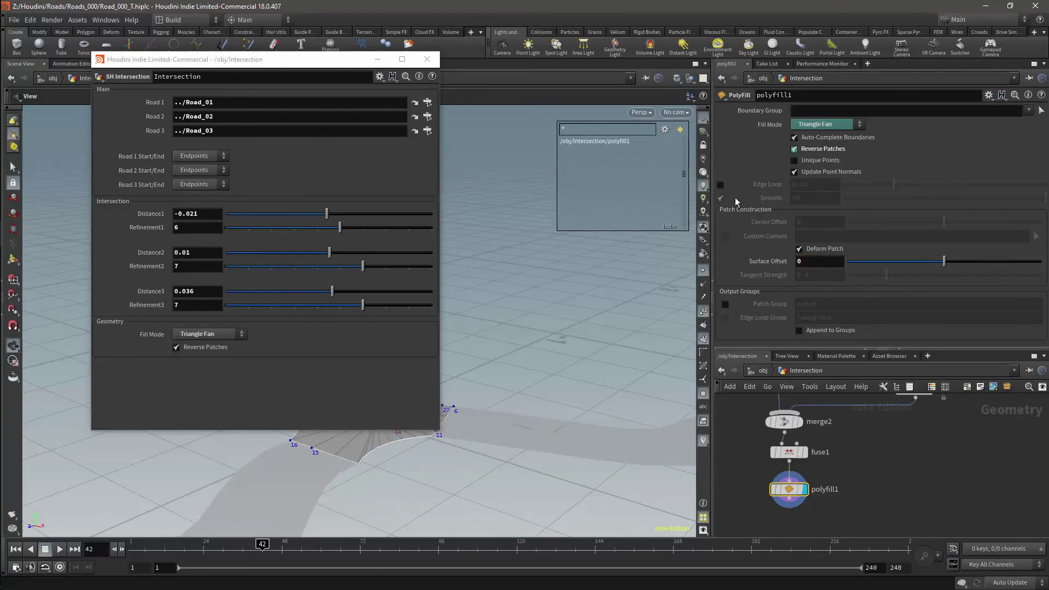
pyautogui.moveTo(351, 63); pyautogui.dragTo(787, 70)
pyautogui.moveTo(364, 333); pyautogui.dragTo(416, 381)
pyautogui.moveTo(286, 330); pyautogui.dragTo(125, 339)
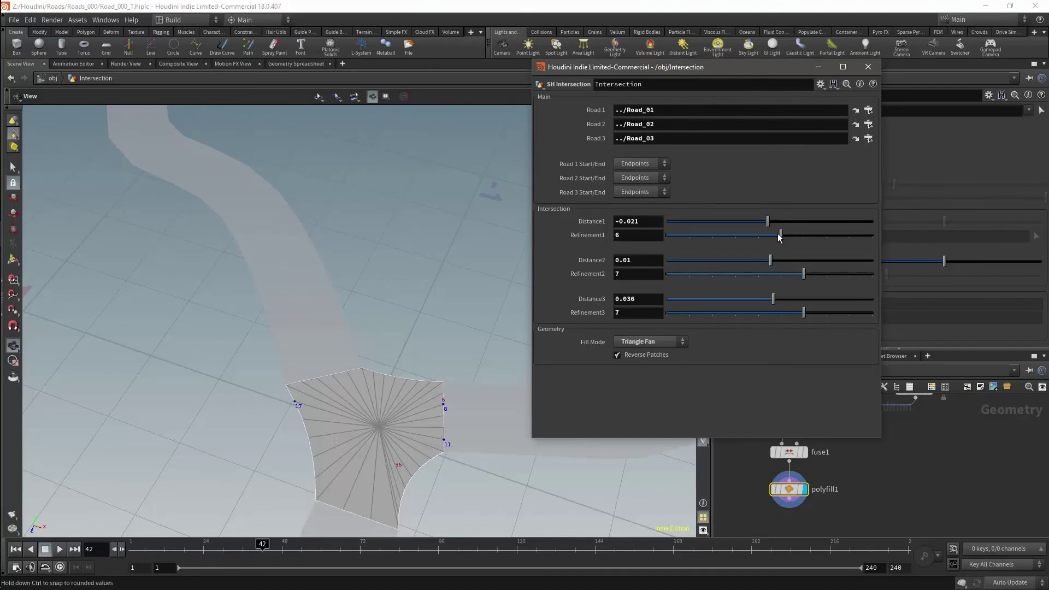
# Step: Lower Refinement1 to 3 and Distance3 to 0.013 to reshape the fan patch
pyautogui.moveTo(780, 236)
pyautogui.mouseDown()
pyautogui.moveTo(718, 241)
pyautogui.moveTo(770, 229)
pyautogui.mouseUp()
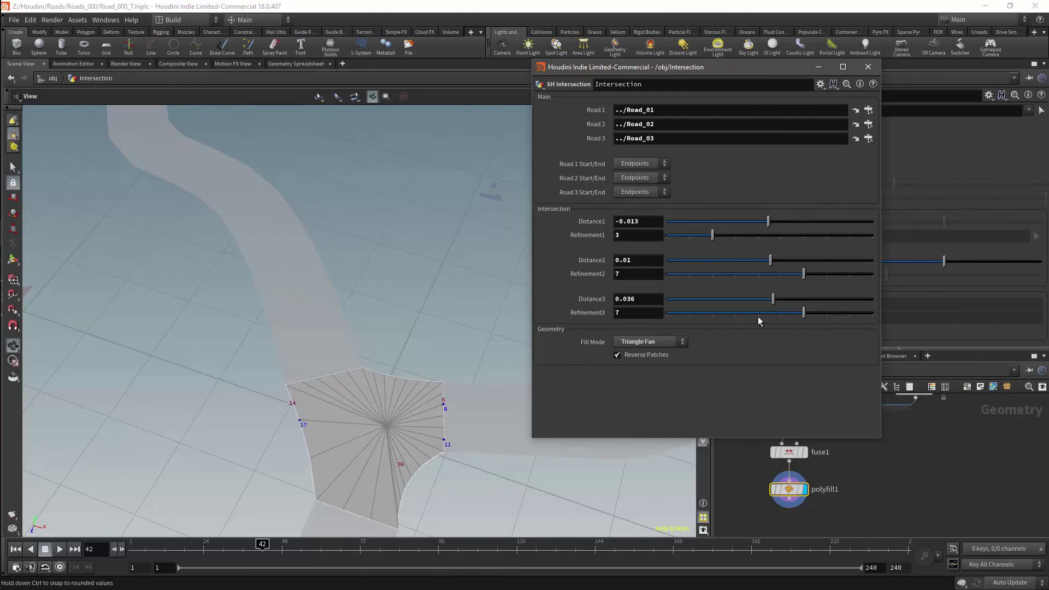
pyautogui.moveTo(781, 304); pyautogui.dragTo(771, 304)
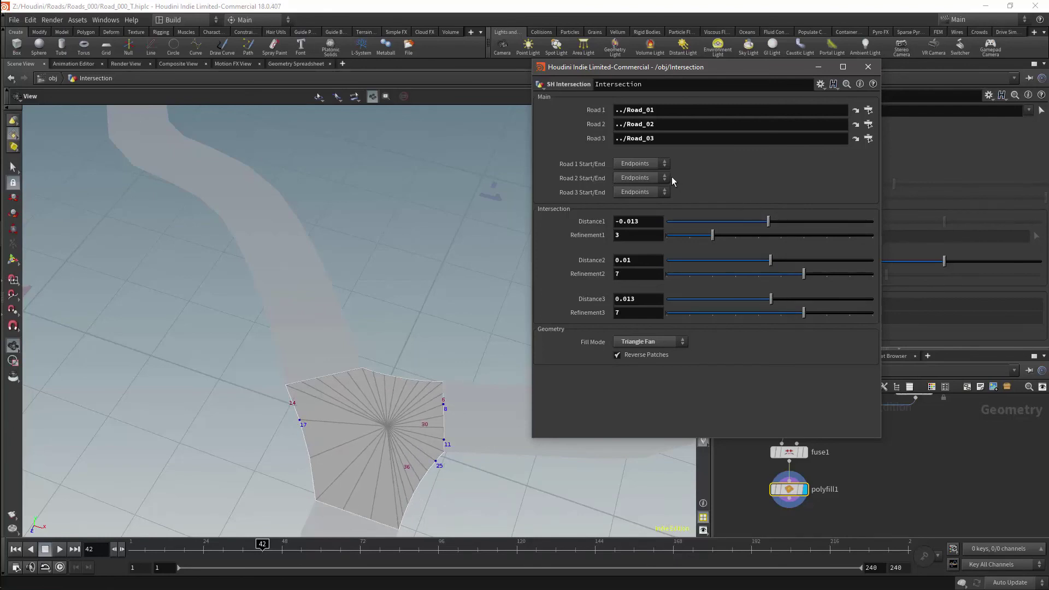